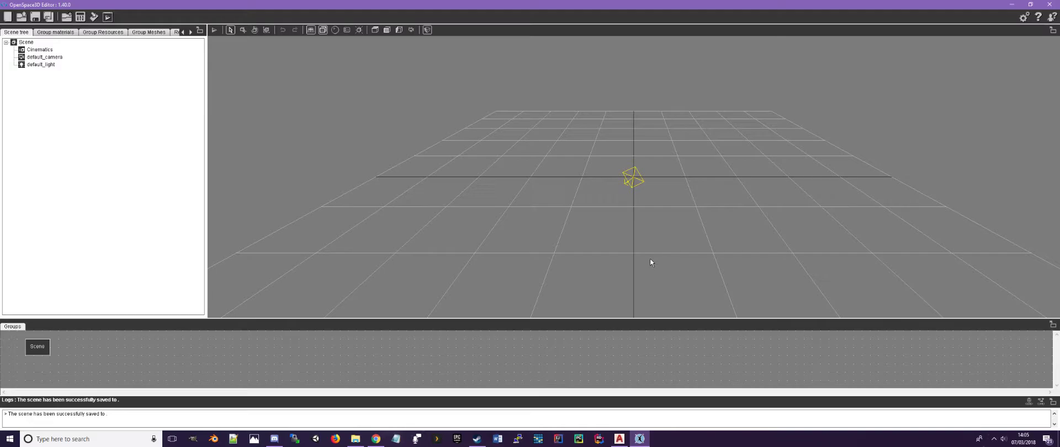
- Add a new group called remote to the scene
{"action": "right_click", "coordinate": [25, 42]}
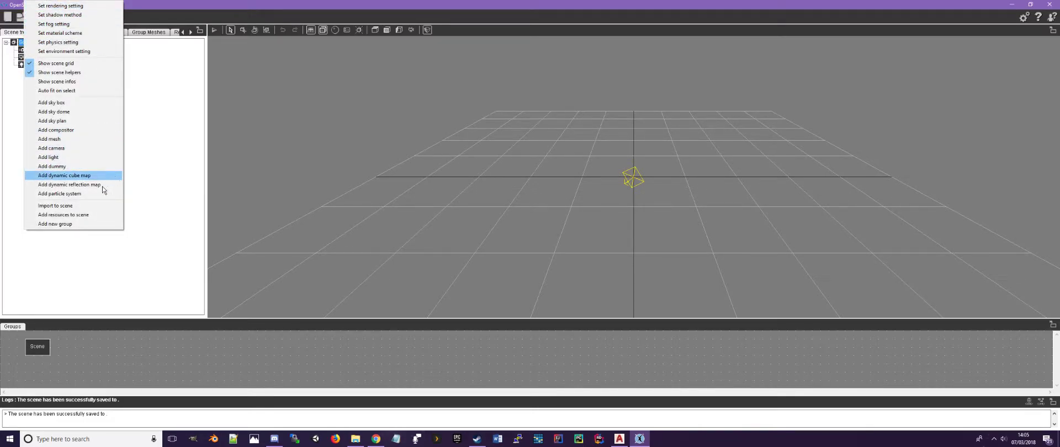
{"action": "left_click", "coordinate": [55, 224]}
{"action": "left_click_drag", "start_coordinate": [151, 244], "coordinate": [102, 245]}
{"action": "type", "text": "remote"}
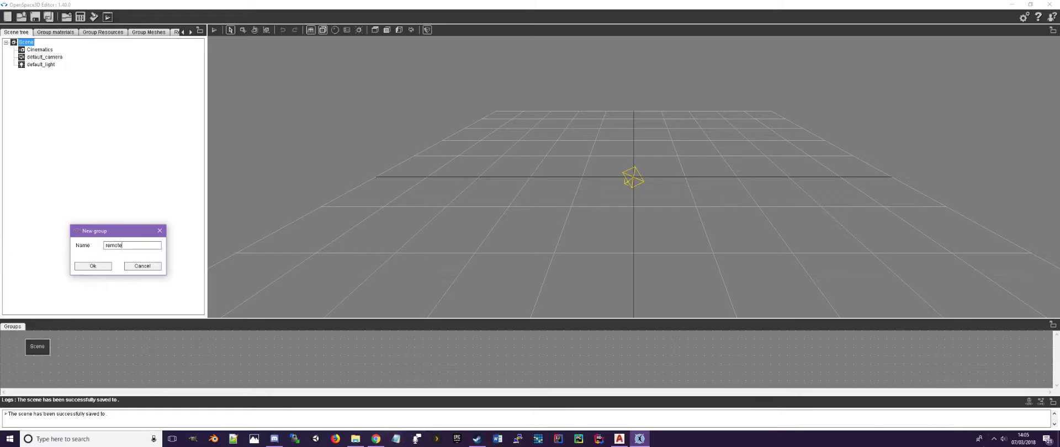
{"action": "key", "text": "Return"}
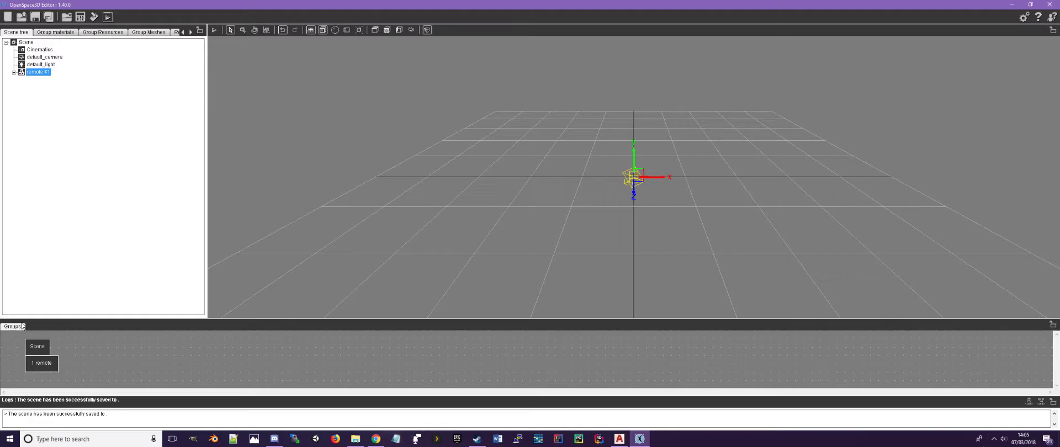
- Open the remote group's plugin graph and enlarge both the graph area and the scene tree area
{"action": "double_click", "coordinate": [39, 362]}
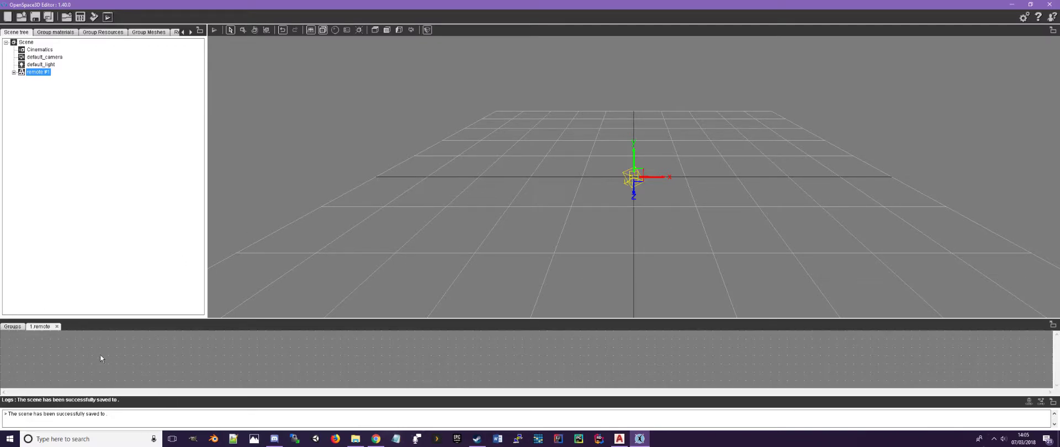
{"action": "left_click_drag", "start_coordinate": [520, 324], "coordinate": [516, 284]}
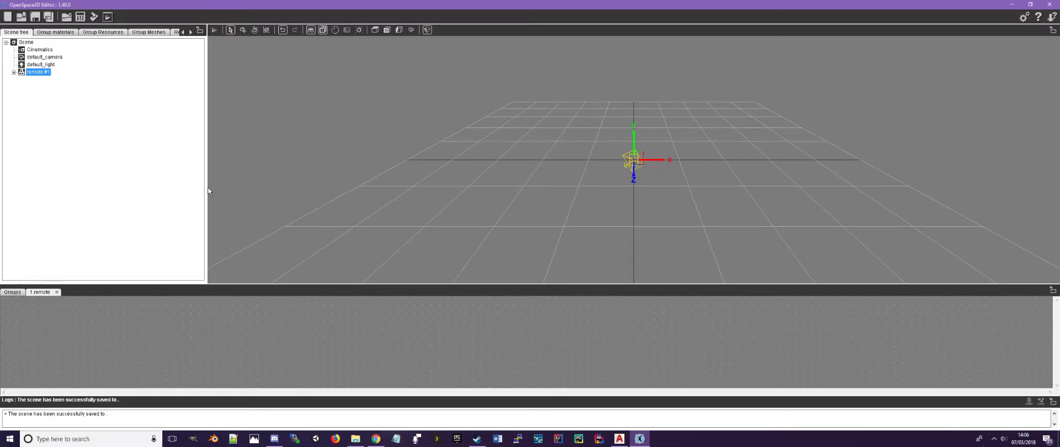
{"action": "left_click_drag", "start_coordinate": [206, 182], "coordinate": [406, 193]}
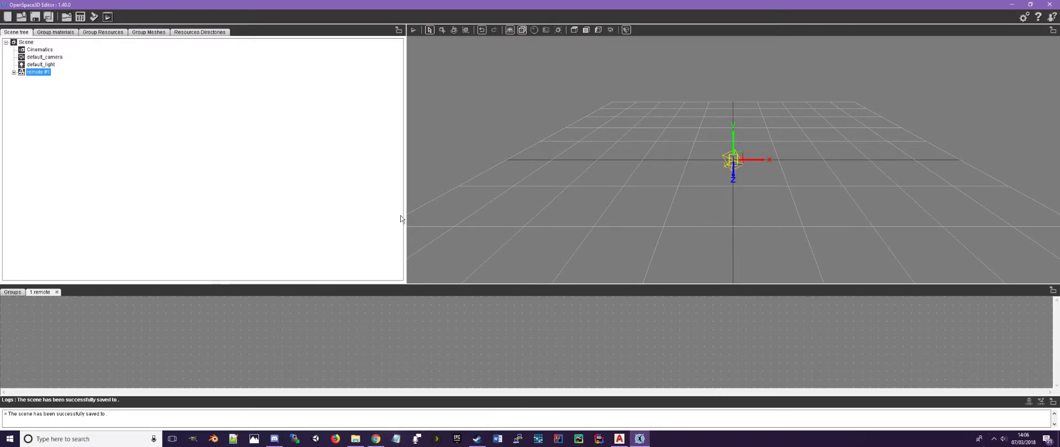
- Add an AR capture plugin with default settings to the remote graph and place it in the upper-left corner
{"action": "right_click", "coordinate": [94, 319]}
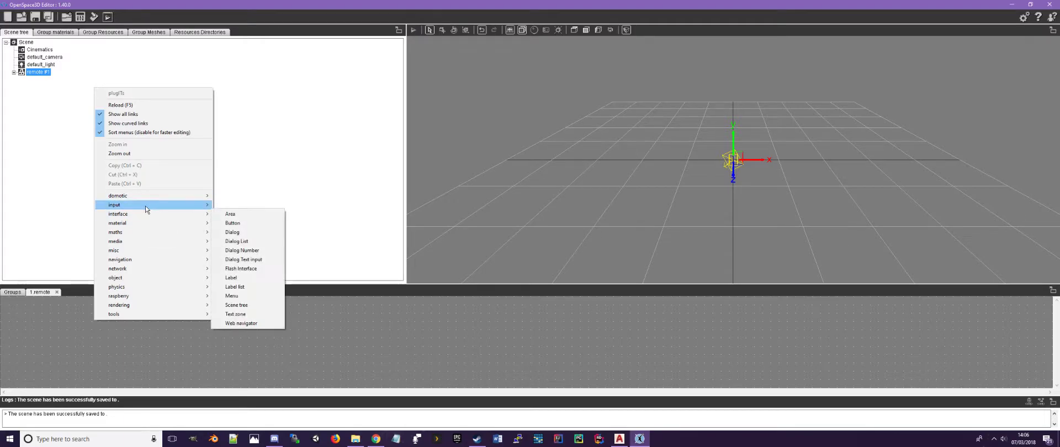
{"action": "mouse_move", "coordinate": [145, 206]}
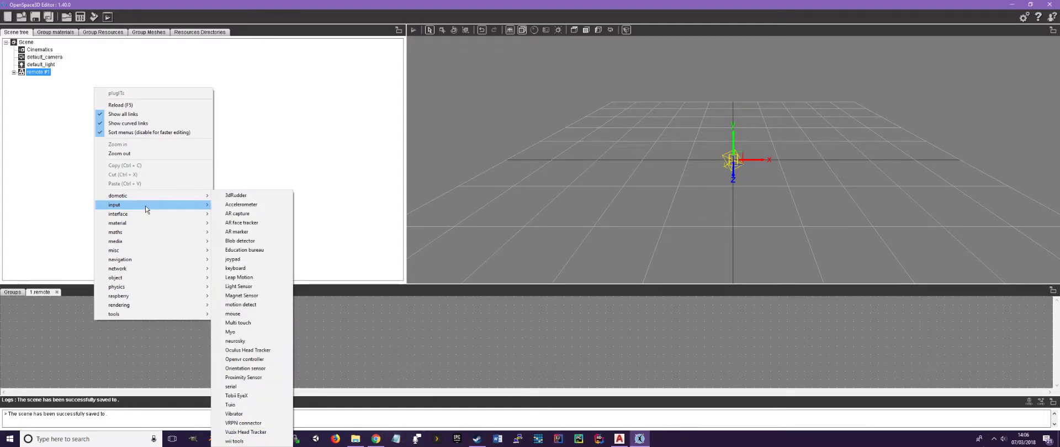
{"action": "left_click", "coordinate": [260, 215]}
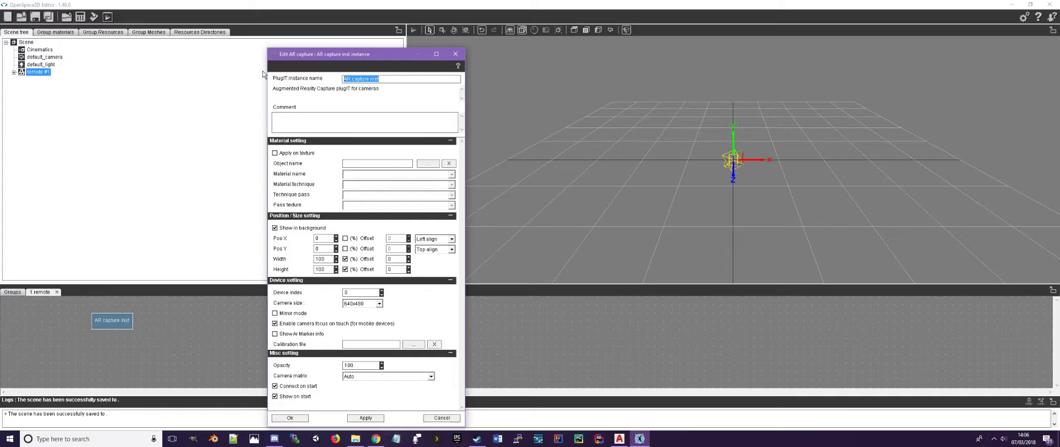
{"action": "left_click", "coordinate": [263, 72]}
{"action": "left_click", "coordinate": [297, 419]}
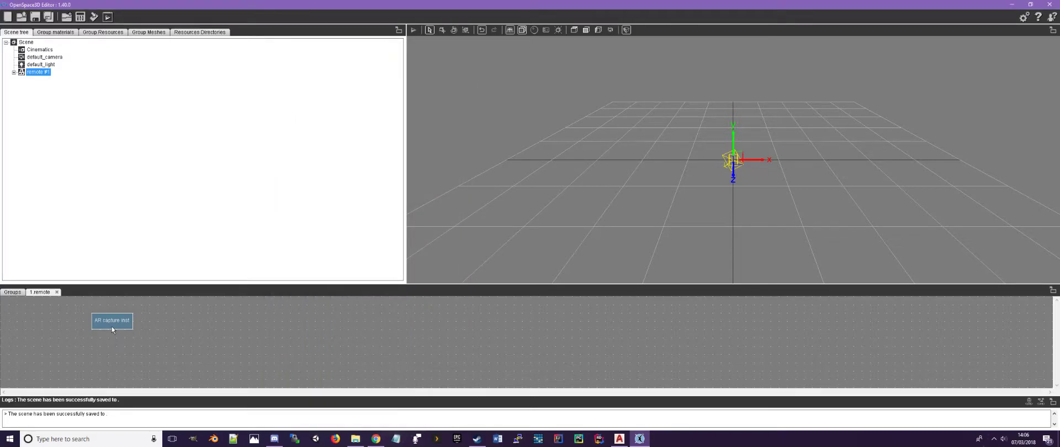
{"action": "right_click", "coordinate": [99, 317]}
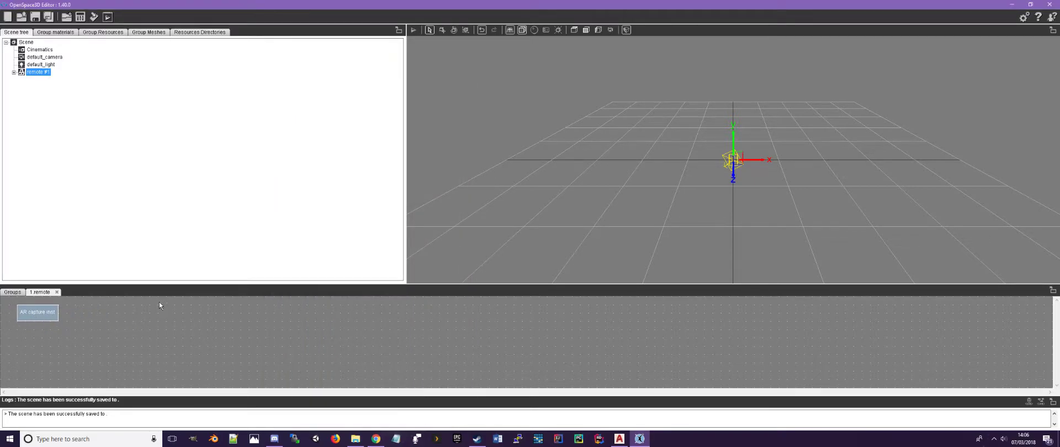
{"action": "left_click", "coordinate": [261, 345]}
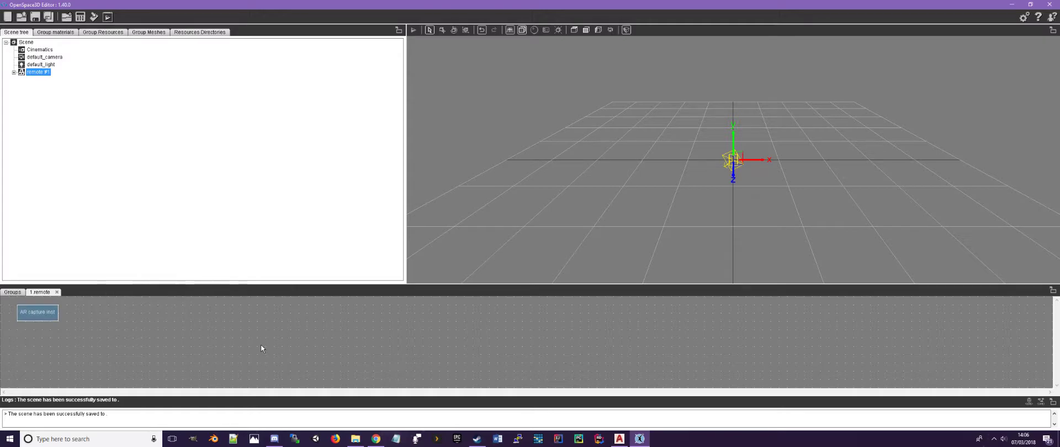
- Add an AR marker plugin named Base Marker with a maximum of 500 detected features
{"action": "right_click", "coordinate": [150, 320]}
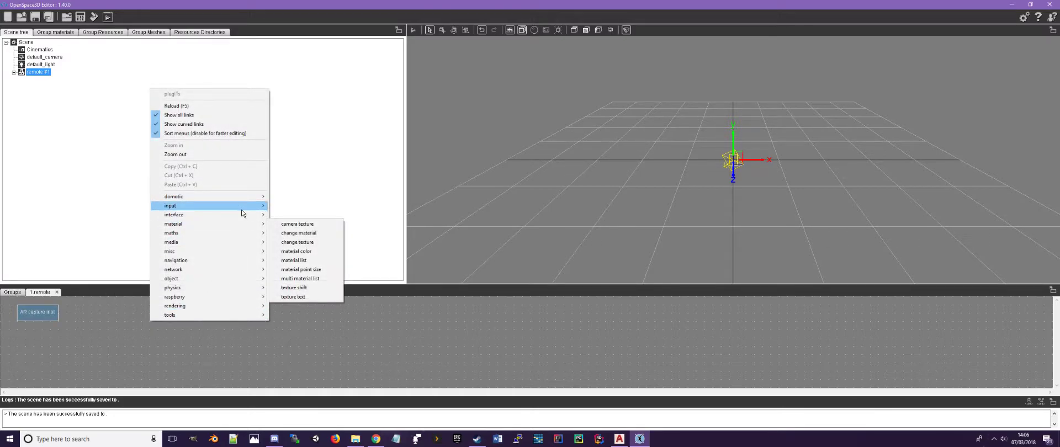
{"action": "mouse_move", "coordinate": [241, 213]}
{"action": "left_click", "coordinate": [305, 232]}
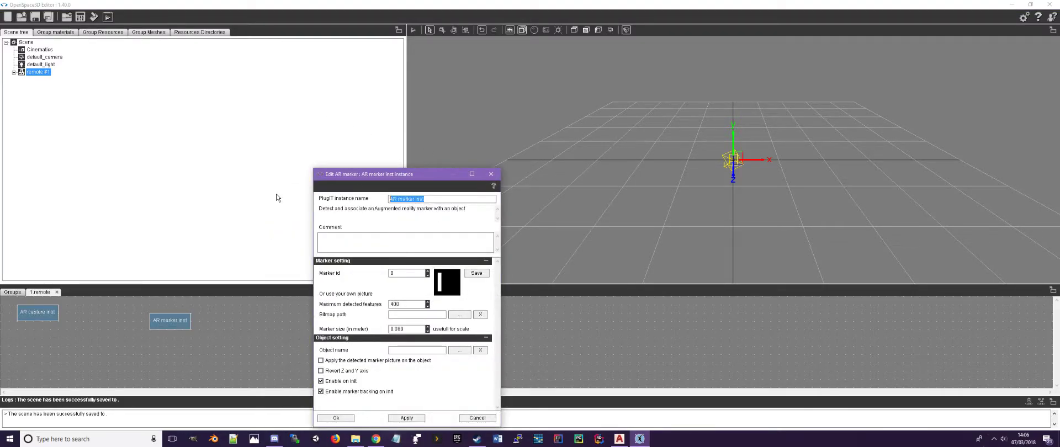
{"action": "type", "text": "Base Marker"}
{"action": "left_click_drag", "start_coordinate": [410, 304], "coordinate": [304, 294]}
{"action": "type", "text": "500"}
- Load the marker_2 picture from the AR_MARKERS markers folder as Base Marker's bitmap
{"action": "left_click", "coordinate": [457, 315]}
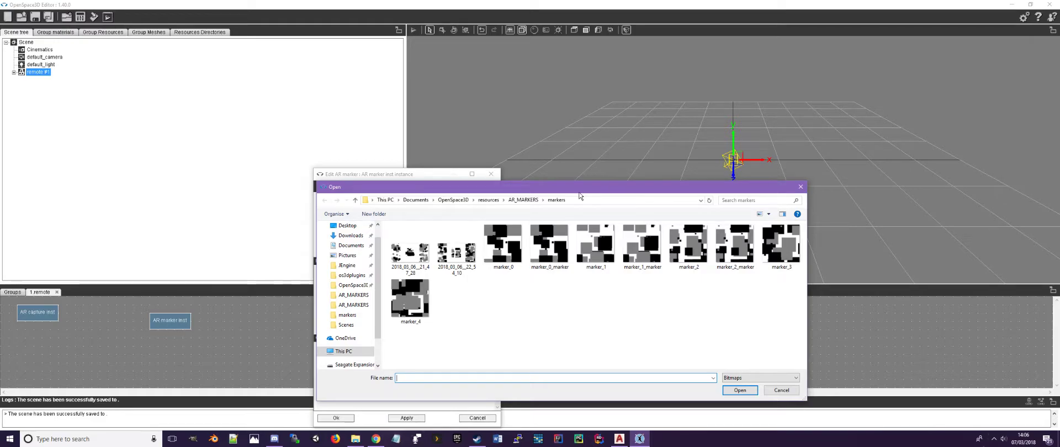
{"action": "left_click_drag", "start_coordinate": [576, 191], "coordinate": [705, 117]}
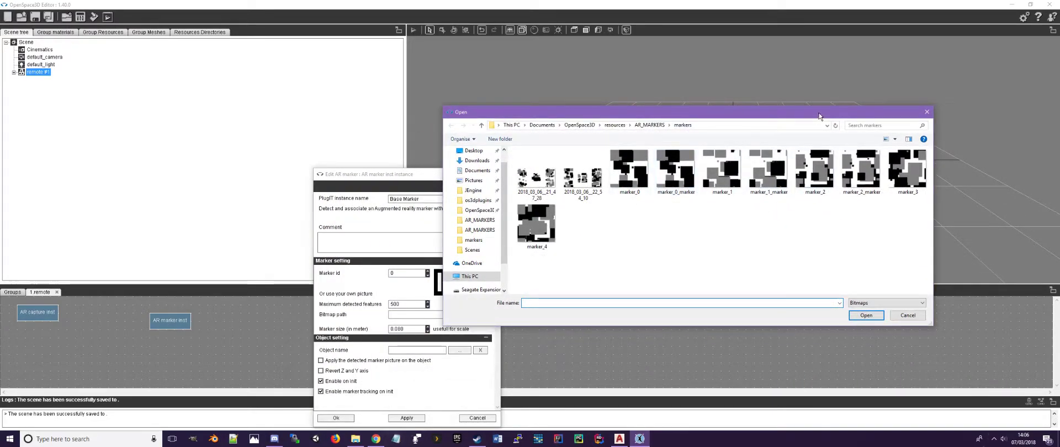
{"action": "double_click", "coordinate": [815, 166]}
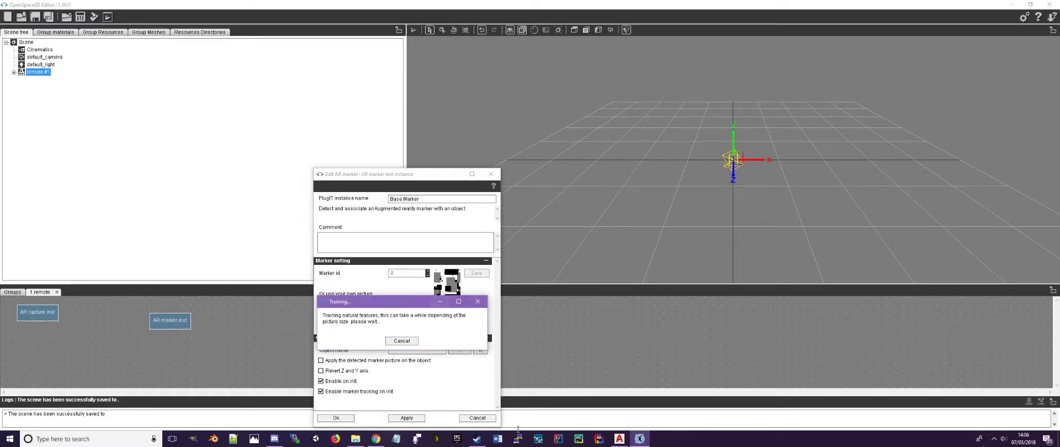
- Set Base Marker's size to 0.500 meters, accept the settings, and place its node beside the AR capture node
{"action": "left_click_drag", "start_coordinate": [394, 329], "coordinate": [400, 328]}
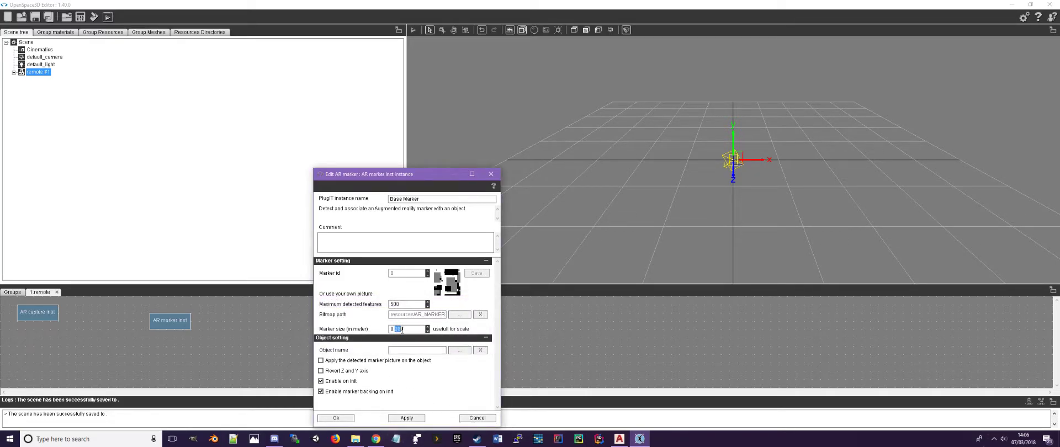
{"action": "type", "text": "5"}
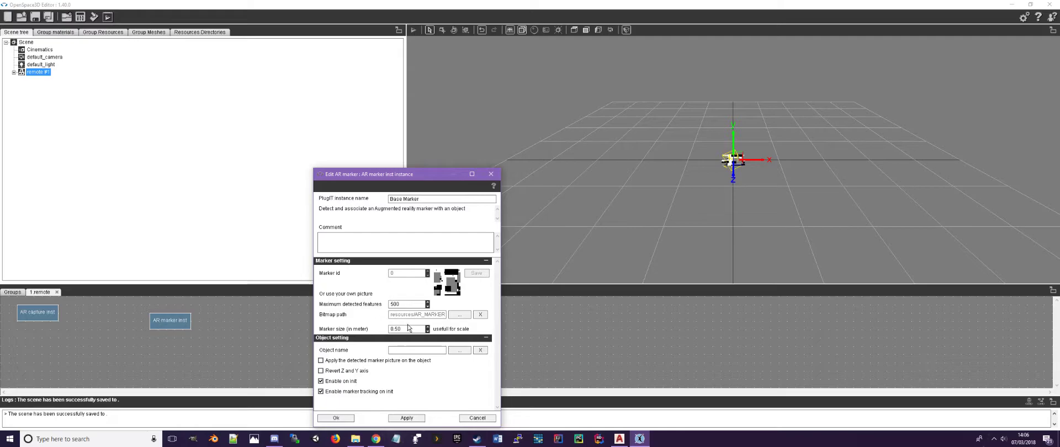
{"action": "type", "text": "0"}
{"action": "left_click_drag", "start_coordinate": [347, 328], "coordinate": [369, 328]}
{"action": "left_click", "coordinate": [367, 335]}
{"action": "left_click", "coordinate": [348, 417]}
{"action": "left_click_drag", "start_coordinate": [164, 324], "coordinate": [116, 319]}
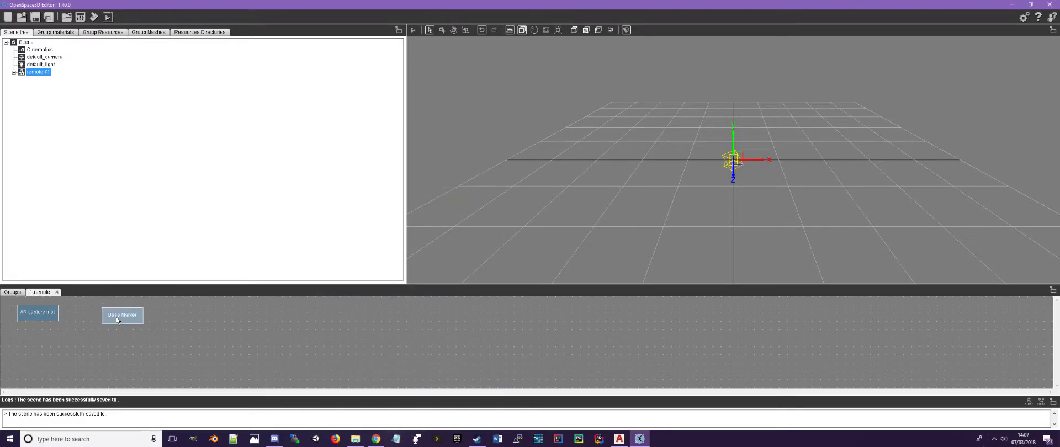
- Add a hide object plugin named hideRemote with Hide on start enabled
{"action": "right_click", "coordinate": [169, 324]}
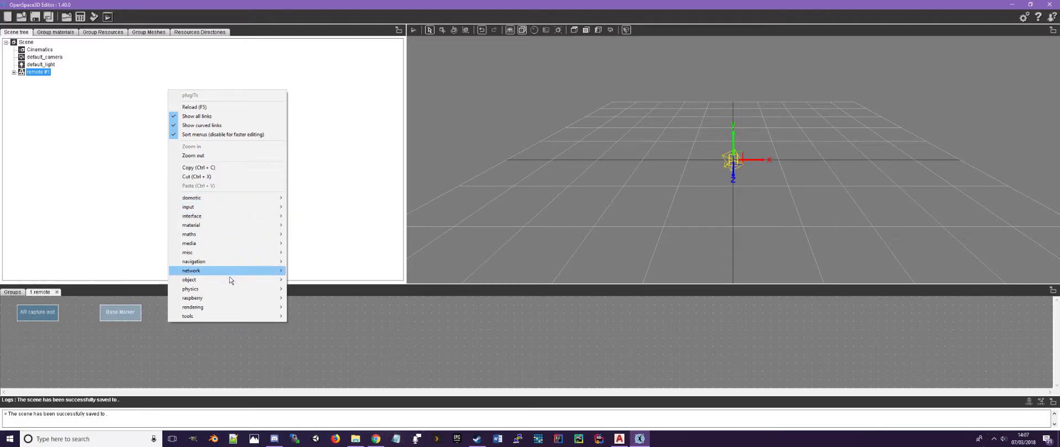
{"action": "mouse_move", "coordinate": [231, 280]}
{"action": "left_click", "coordinate": [333, 117]}
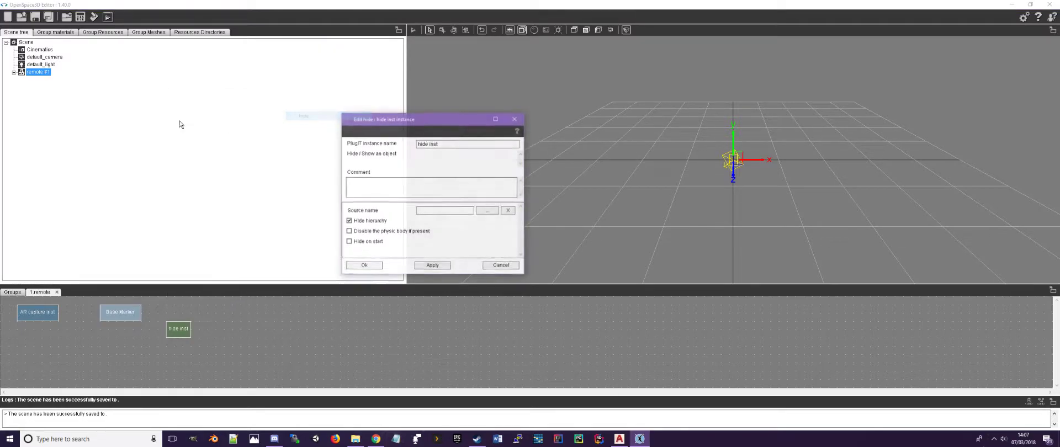
{"action": "key", "text": "ctrl+a"}
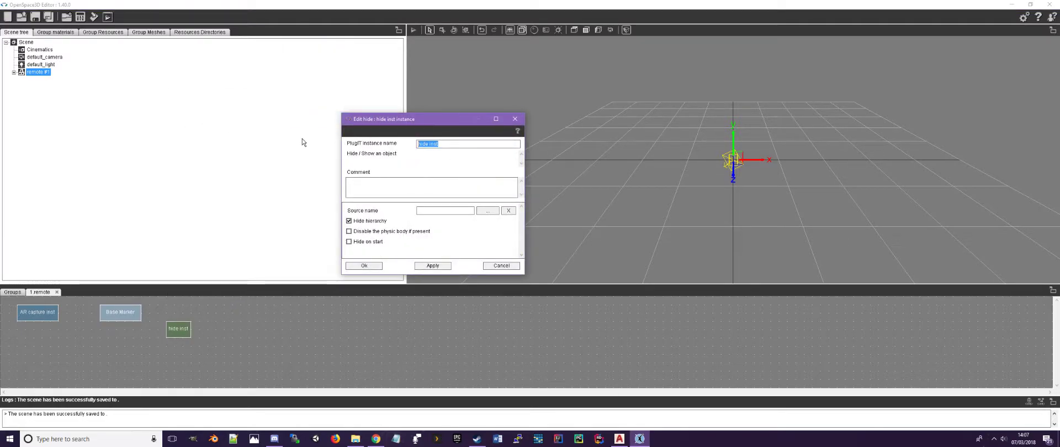
{"action": "type", "text": "h"}
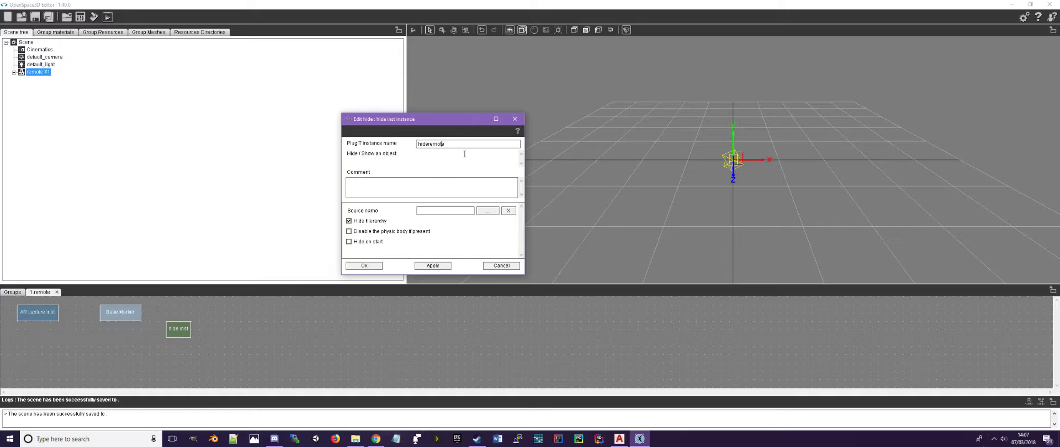
{"action": "key", "text": "Delete"}
{"action": "type", "text": "R"}
{"action": "left_click", "coordinate": [364, 265]}
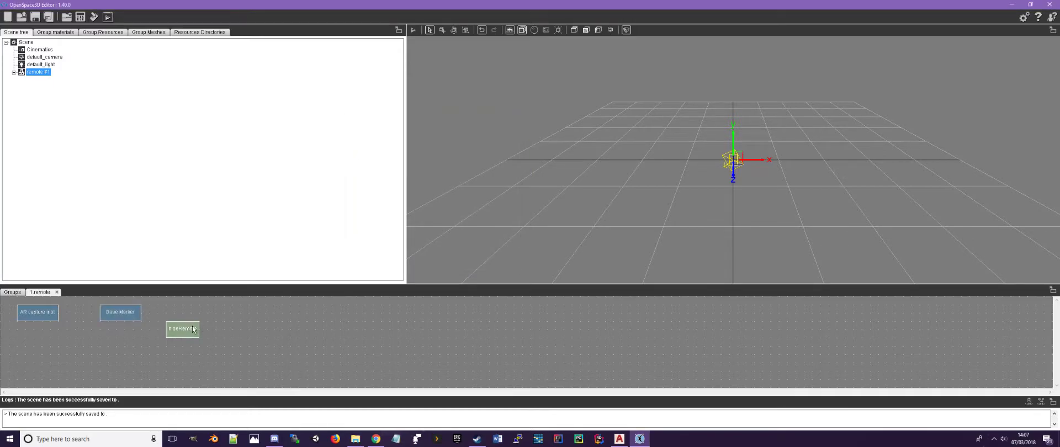
- Line up hideRemote with Base Marker, duplicate both nodes, and place the copies below the originals
{"action": "right_click", "coordinate": [114, 343]}
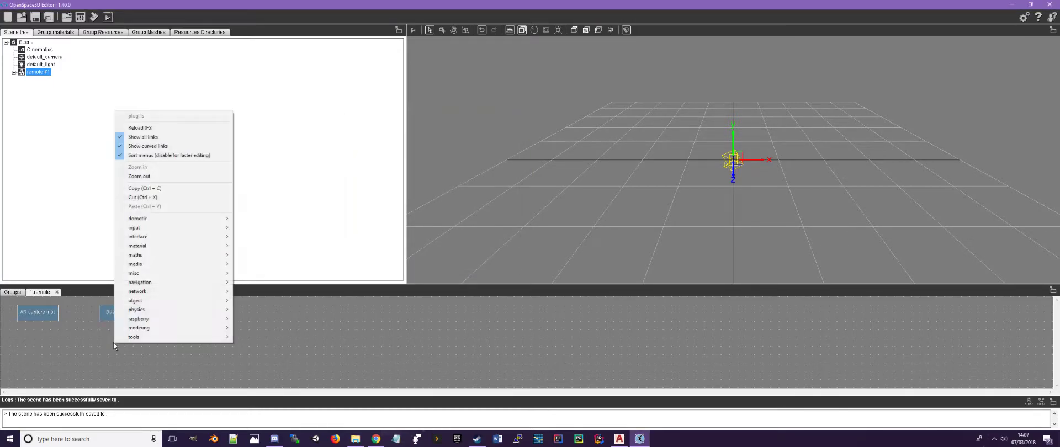
{"action": "left_click", "coordinate": [87, 315]}
{"action": "left_click_drag", "start_coordinate": [77, 303], "coordinate": [299, 336]}
{"action": "left_click_drag", "start_coordinate": [87, 300], "coordinate": [298, 331]}
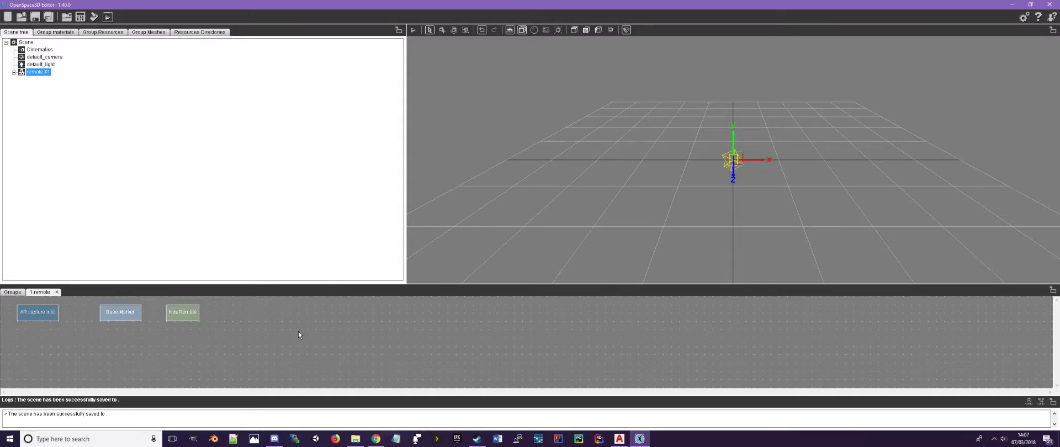
{"action": "key", "text": "ctrl+v"}
{"action": "left_click_drag", "start_coordinate": [135, 329], "coordinate": [127, 339]}
{"action": "left_click", "coordinate": [148, 350]}
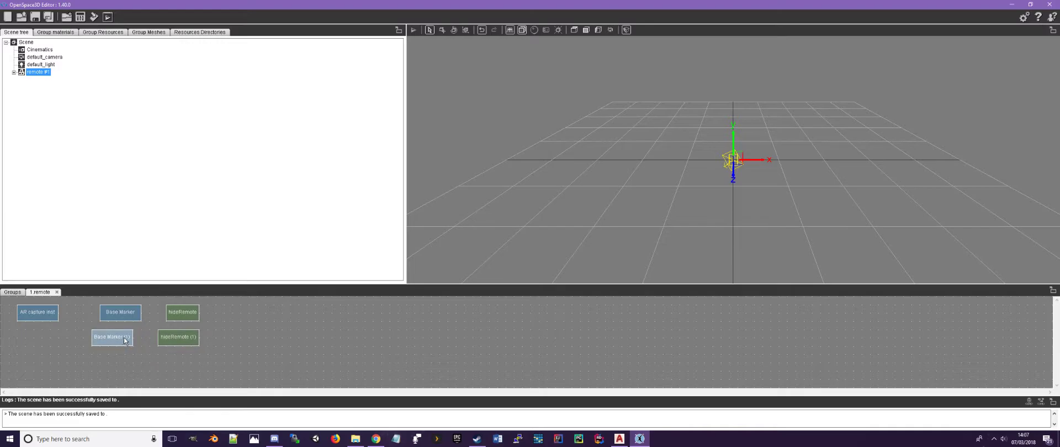
- Rename the Base Marker copy to LeftClickMarker and use the marker_1 picture as its bitmap
{"action": "double_click", "coordinate": [131, 350]}
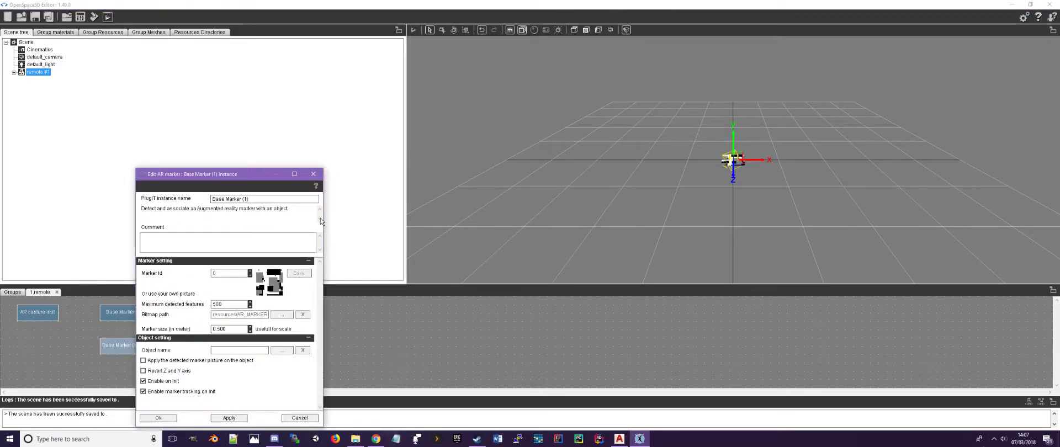
{"action": "key", "text": "ctrl+a"}
{"action": "type", "text": "LeftClickMarker"}
{"action": "left_click", "coordinate": [277, 317]}
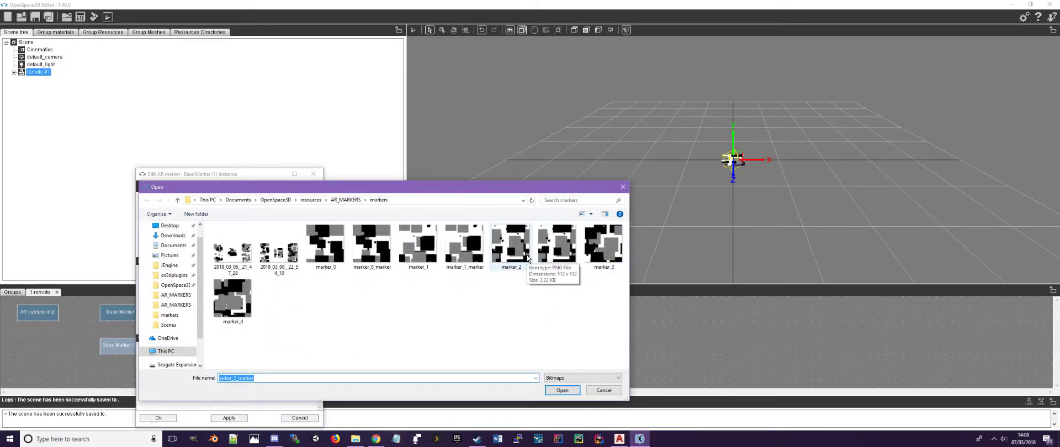
{"action": "left_click", "coordinate": [421, 246]}
{"action": "double_click", "coordinate": [421, 247]}
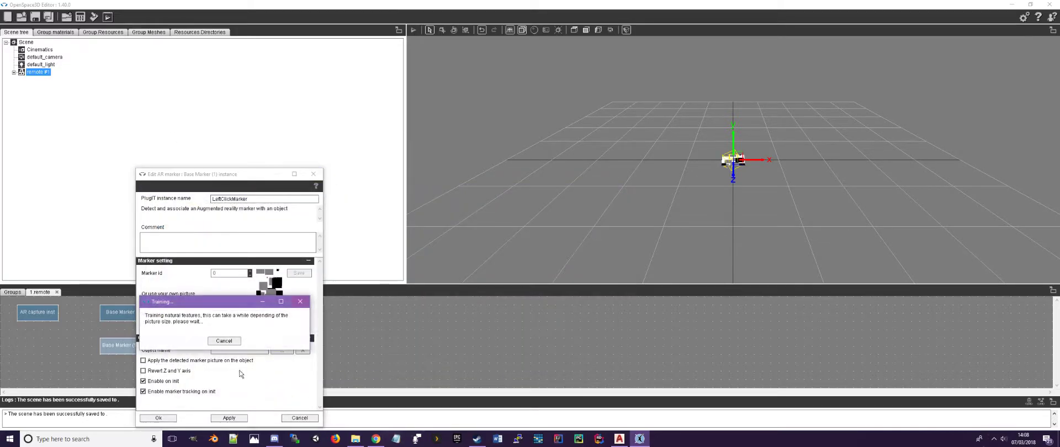
{"action": "left_click", "coordinate": [158, 417]}
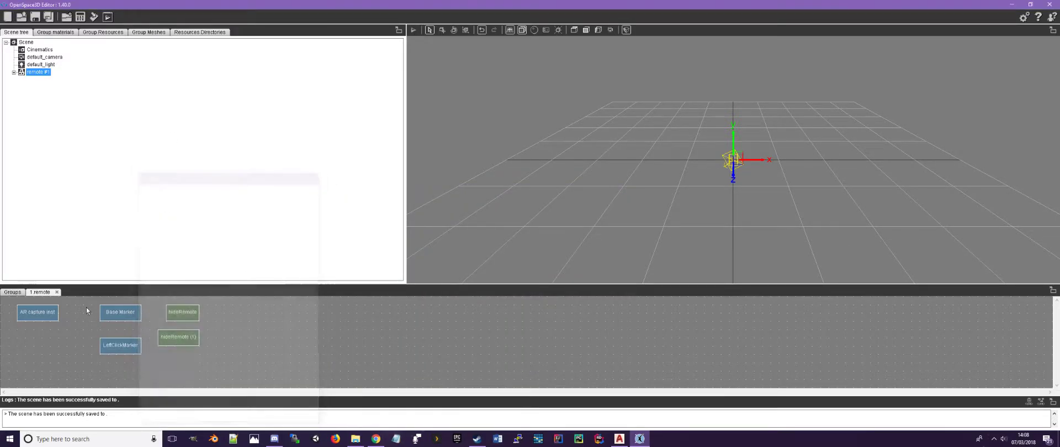
- Rename the hideRemote copy to hideLeftCLick and line its node up beside LeftClickMarker
{"action": "double_click", "coordinate": [185, 344]}
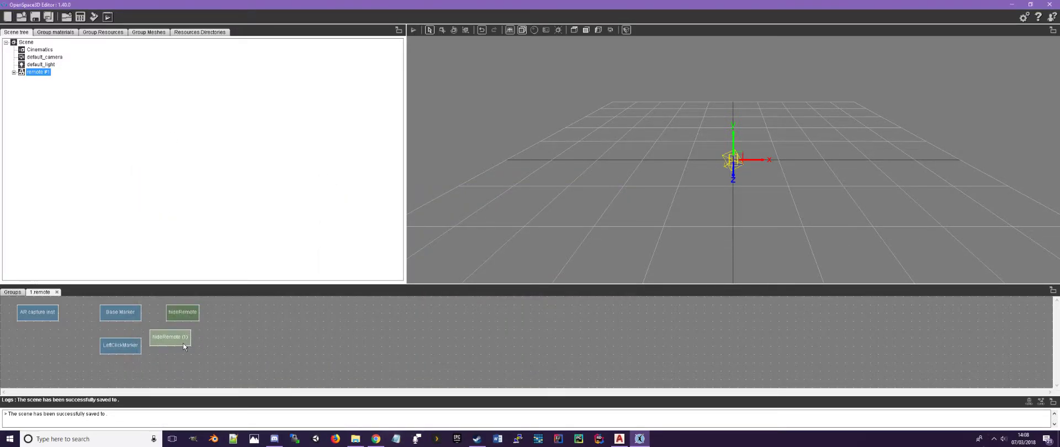
{"action": "left_click_drag", "start_coordinate": [310, 297], "coordinate": [170, 292]}
{"action": "type", "text": "hideLeftCLick"}
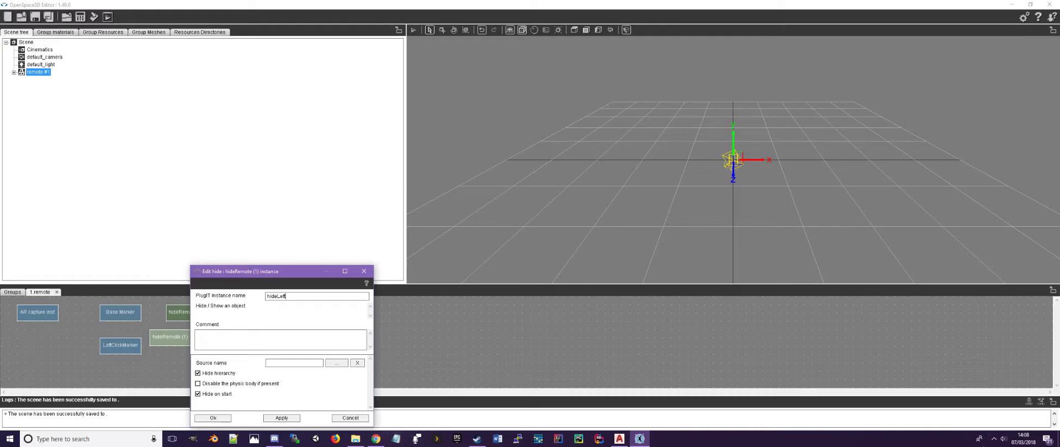
{"action": "left_click", "coordinate": [213, 418]}
{"action": "left_click_drag", "start_coordinate": [199, 363], "coordinate": [187, 351]}
- Add a dummy named remote to the remote group in the scene tree
{"action": "left_click_drag", "start_coordinate": [759, 127], "coordinate": [182, 137]}
{"action": "double_click", "coordinate": [25, 73]}
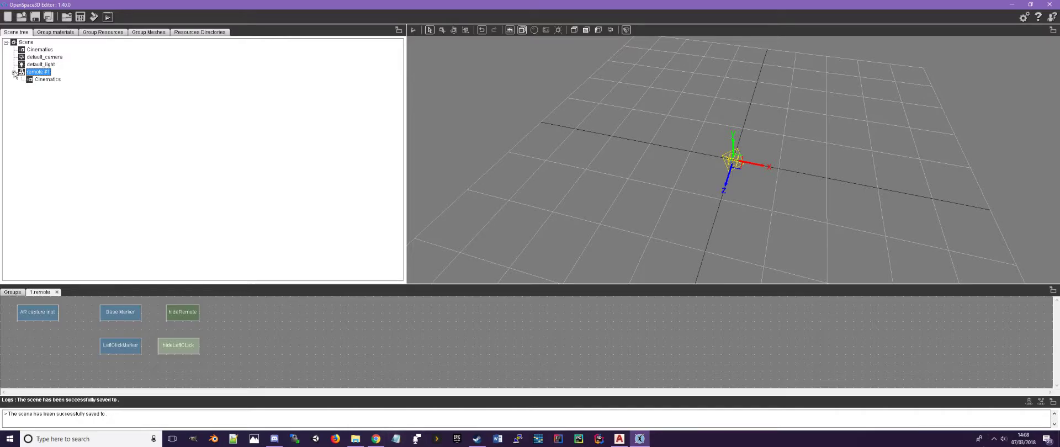
{"action": "right_click", "coordinate": [36, 73]}
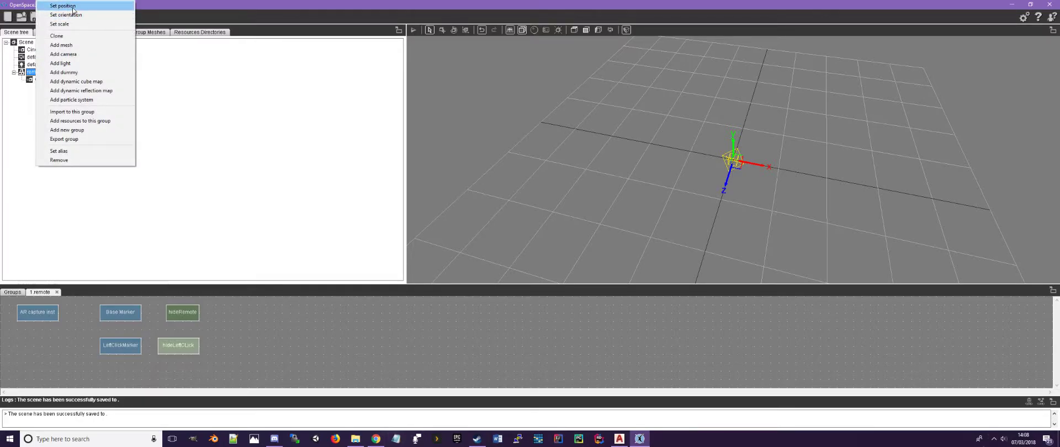
{"action": "left_click", "coordinate": [81, 72]}
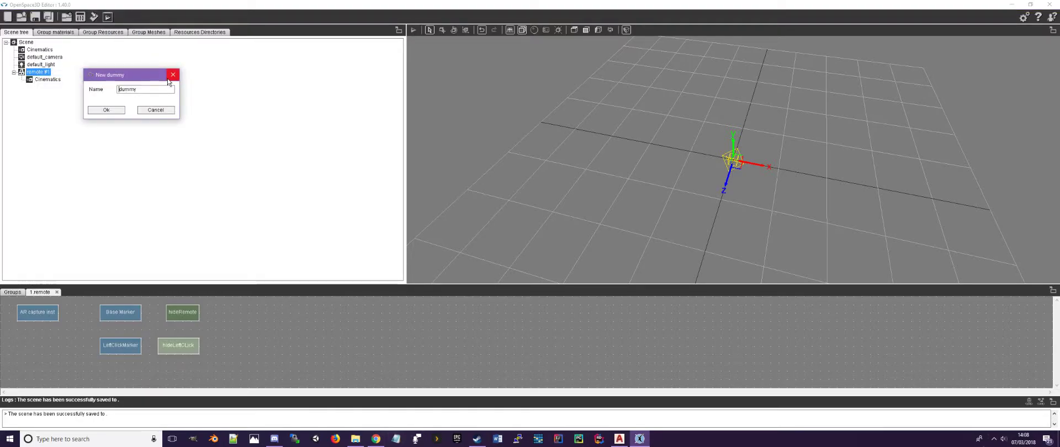
{"action": "left_click", "coordinate": [119, 89]}
{"action": "double_click", "coordinate": [119, 88]}
{"action": "type", "text": "remote"}
{"action": "left_click", "coordinate": [102, 111]}
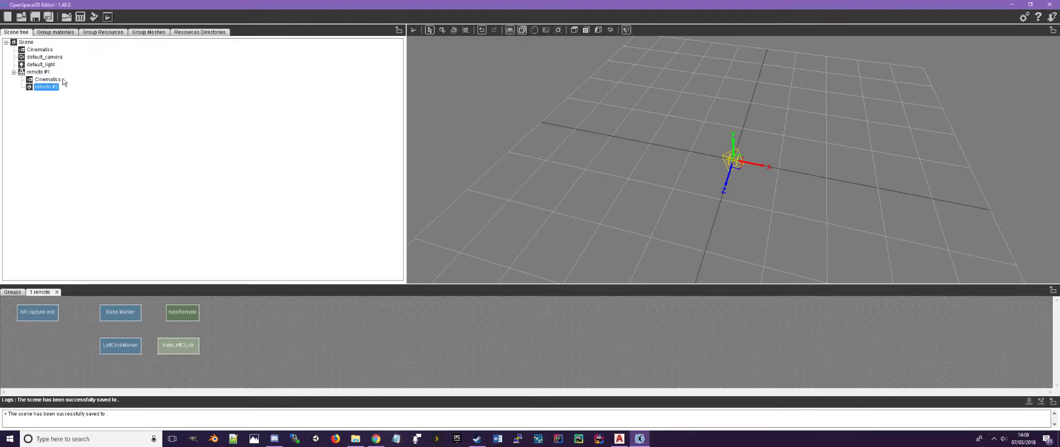
- Add a child dummy named base under the remote dummy
{"action": "right_click", "coordinate": [36, 88]}
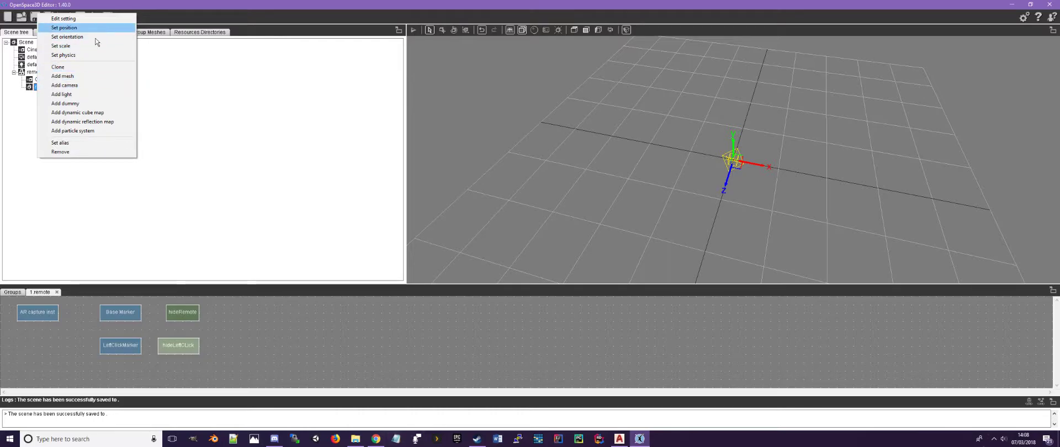
{"action": "left_click", "coordinate": [89, 103]}
{"action": "double_click", "coordinate": [165, 118]}
{"action": "type", "text": "base"}
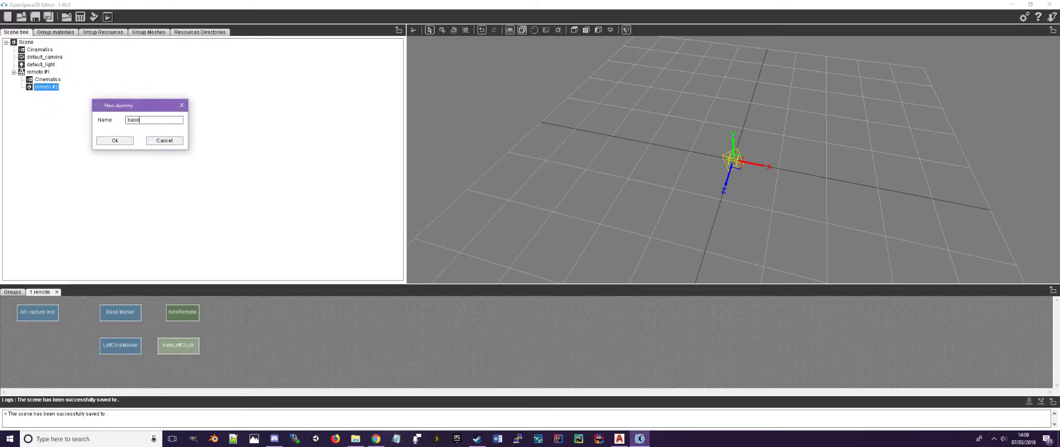
{"action": "left_click", "coordinate": [131, 141]}
- Add a second child dummy named leftclick under the remote dummy
{"action": "right_click", "coordinate": [46, 87]}
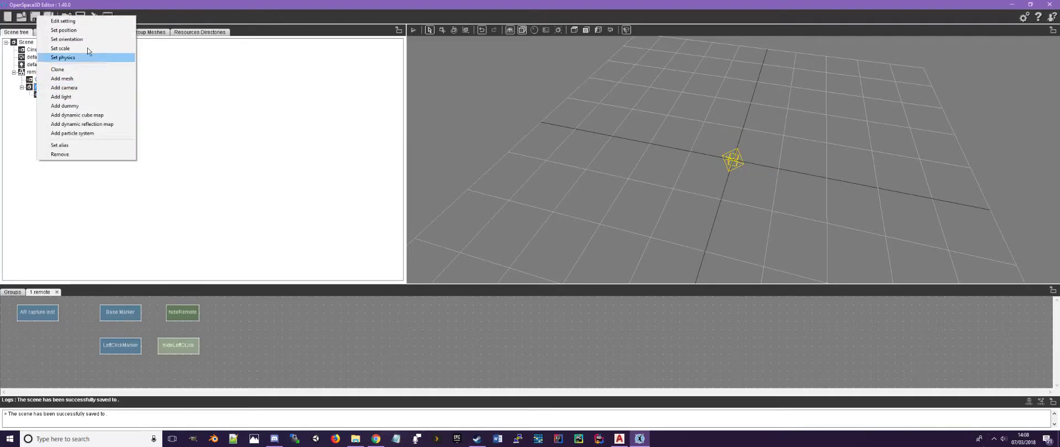
{"action": "left_click", "coordinate": [79, 106]}
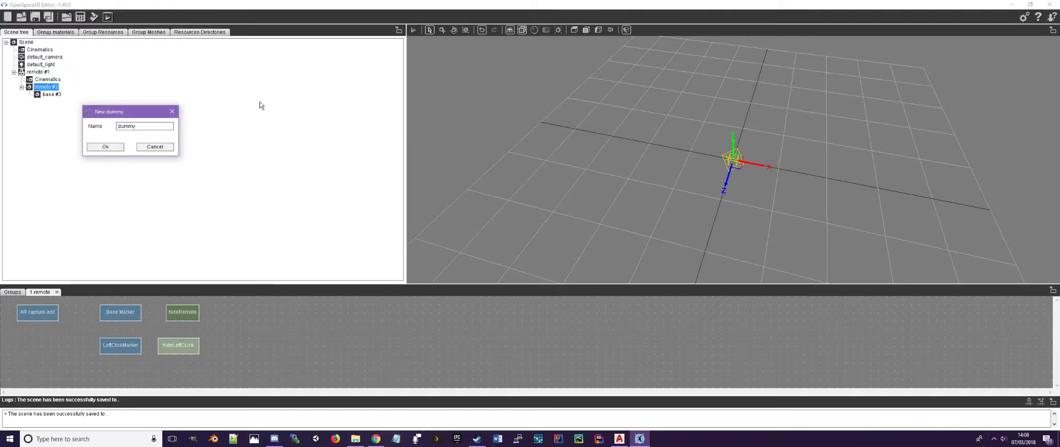
{"action": "key", "text": "ctrl+a"}
{"action": "type", "text": "left"}
{"action": "left_click", "coordinate": [105, 147]}
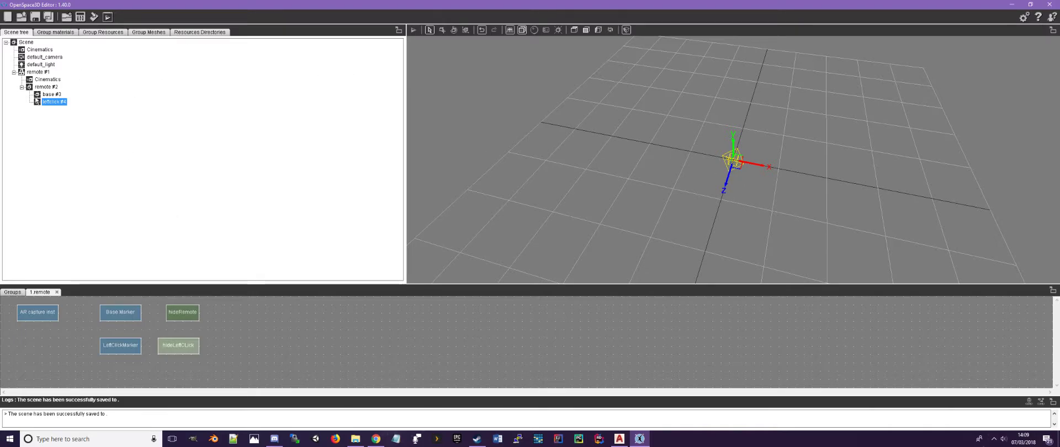
- Import prim_plane.mesh from the OpenSpace3D assets/primitives folder as a mesh under the base dummy
{"action": "right_click", "coordinate": [50, 95]}
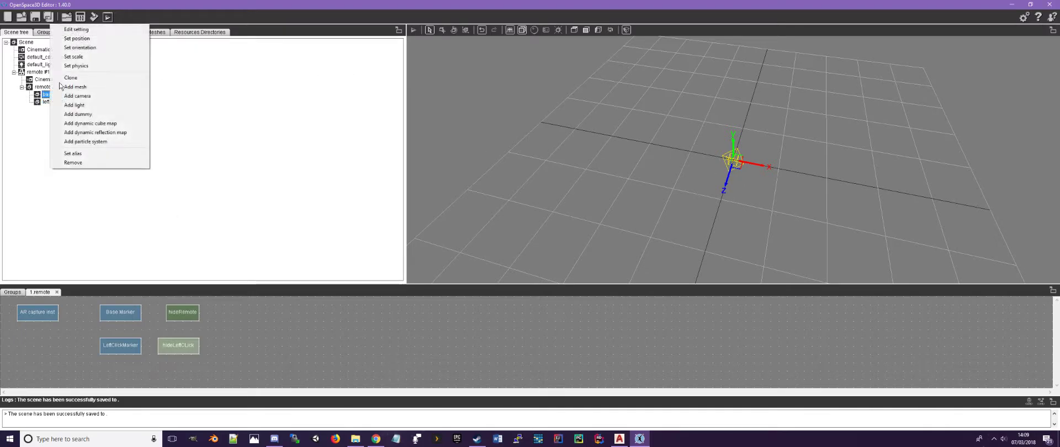
{"action": "left_click", "coordinate": [127, 87]}
{"action": "left_click", "coordinate": [279, 213]}
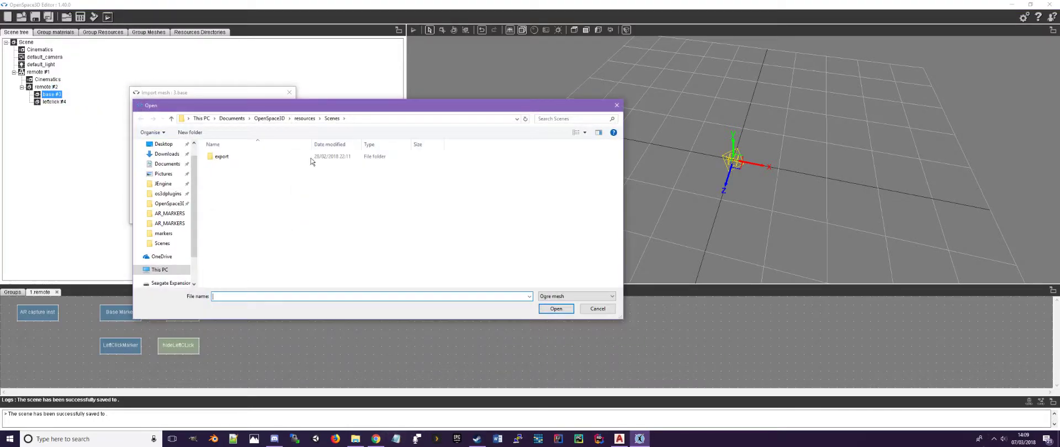
{"action": "left_click", "coordinate": [304, 119]}
{"action": "left_click", "coordinate": [269, 120]}
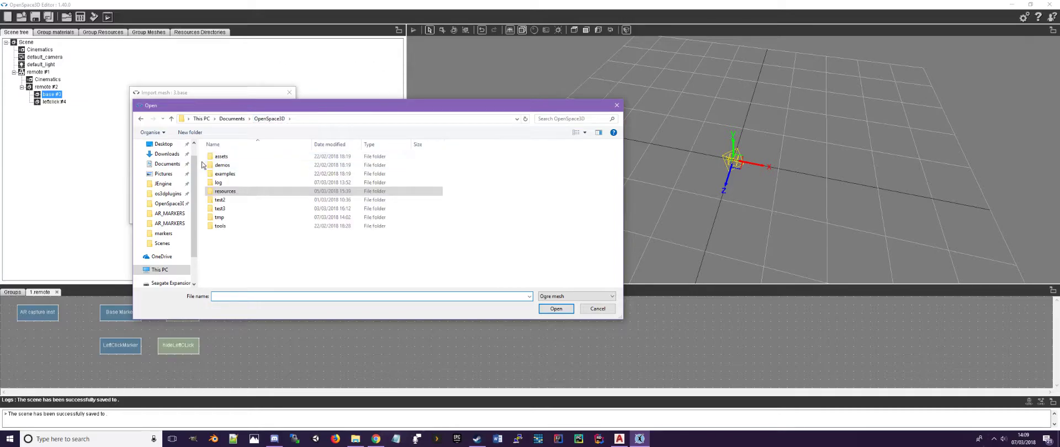
{"action": "double_click", "coordinate": [235, 158]}
{"action": "double_click", "coordinate": [240, 176]}
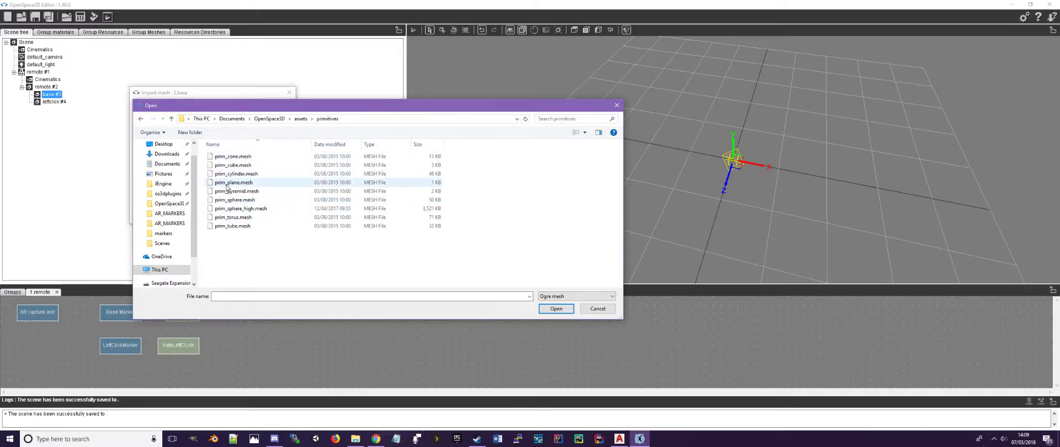
{"action": "double_click", "coordinate": [227, 183]}
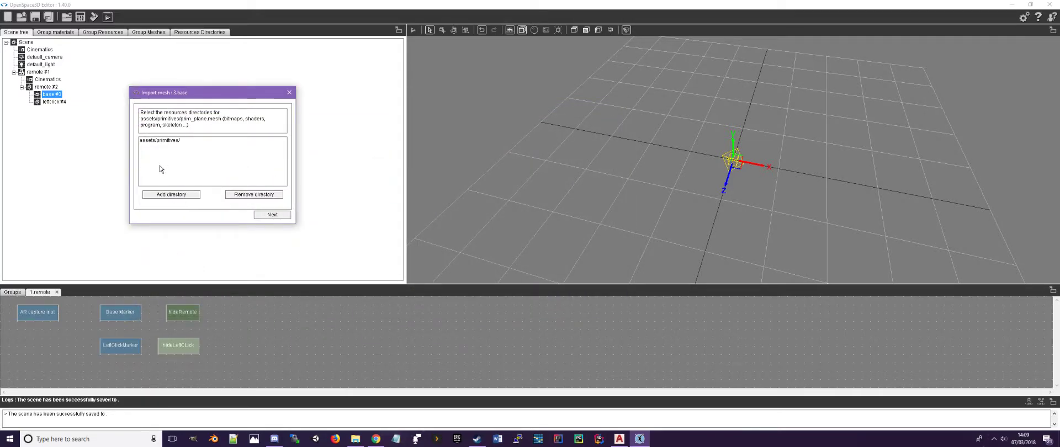
{"action": "left_click", "coordinate": [272, 214]}
{"action": "middle_click_drag", "start_coordinate": [778, 176], "coordinate": [716, 102]}
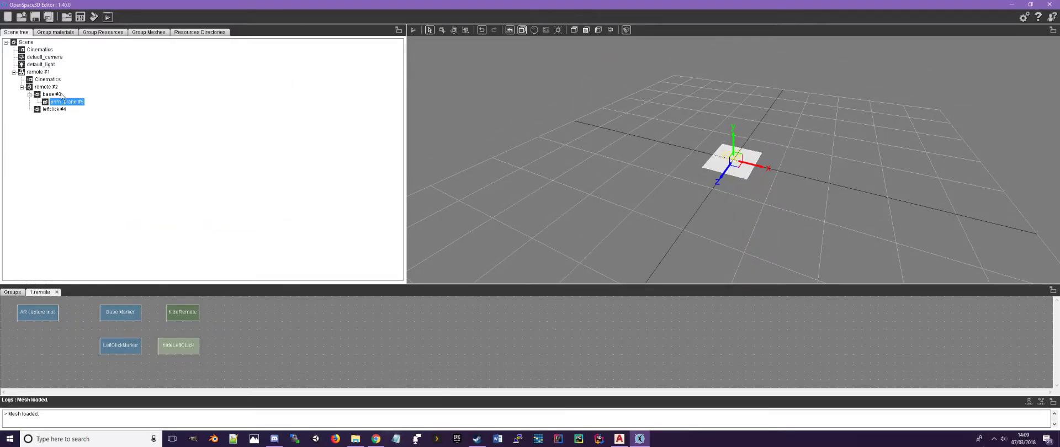
- Import the prim_plane.mesh primitive as a mesh under the leftclick dummy
{"action": "right_click", "coordinate": [54, 110]}
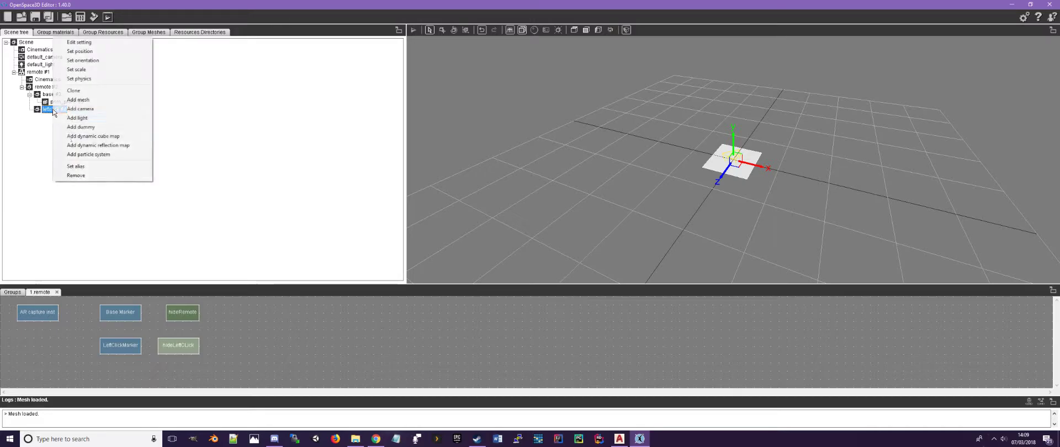
{"action": "left_click", "coordinate": [104, 102]}
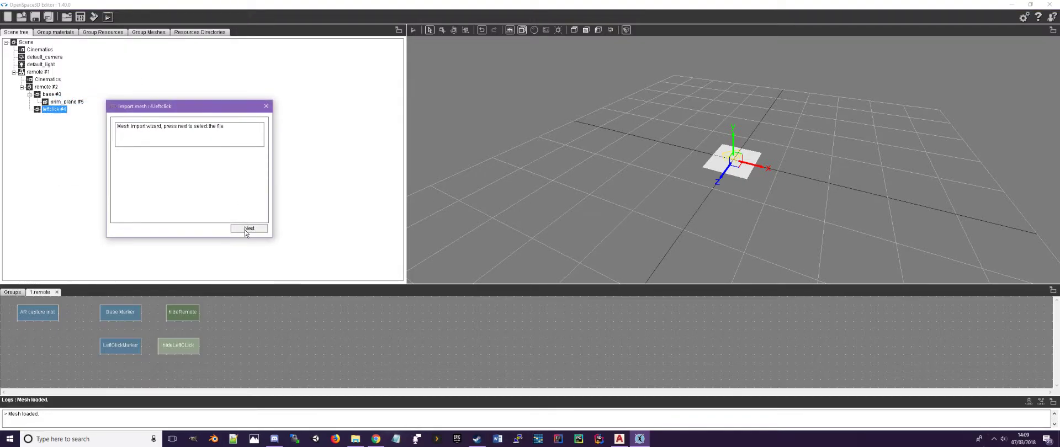
{"action": "left_click", "coordinate": [248, 228]}
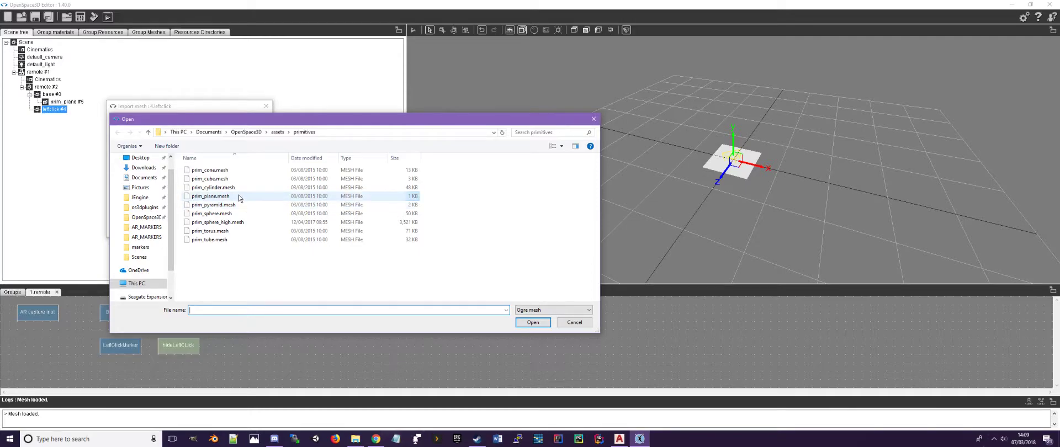
{"action": "double_click", "coordinate": [220, 196]}
{"action": "left_click", "coordinate": [249, 228]}
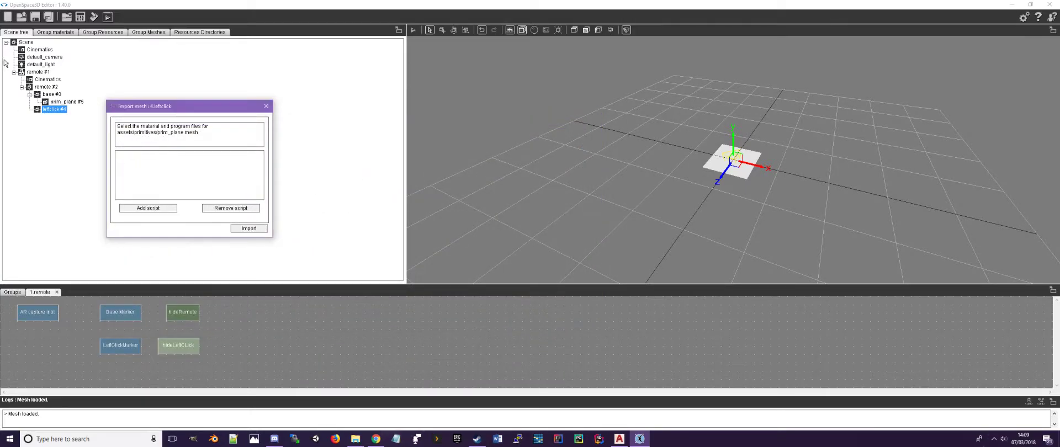
{"action": "left_click", "coordinate": [264, 228]}
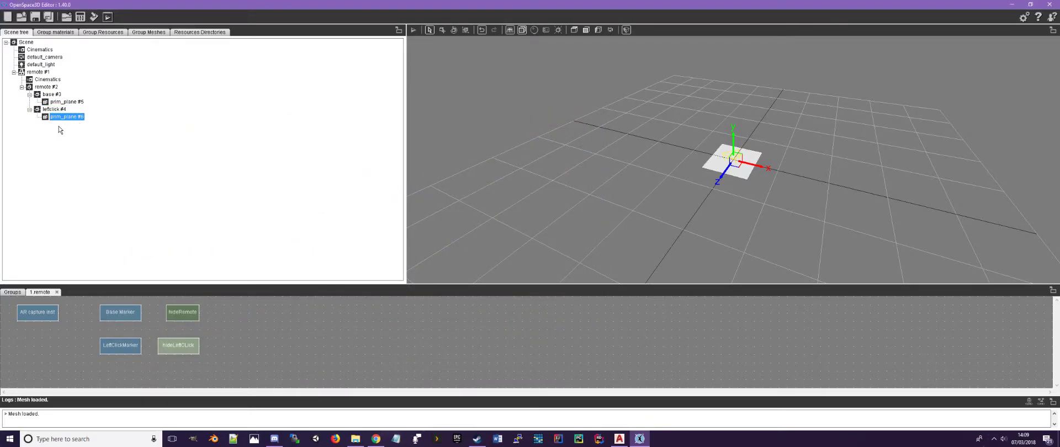
{"action": "right_click", "coordinate": [60, 101]}
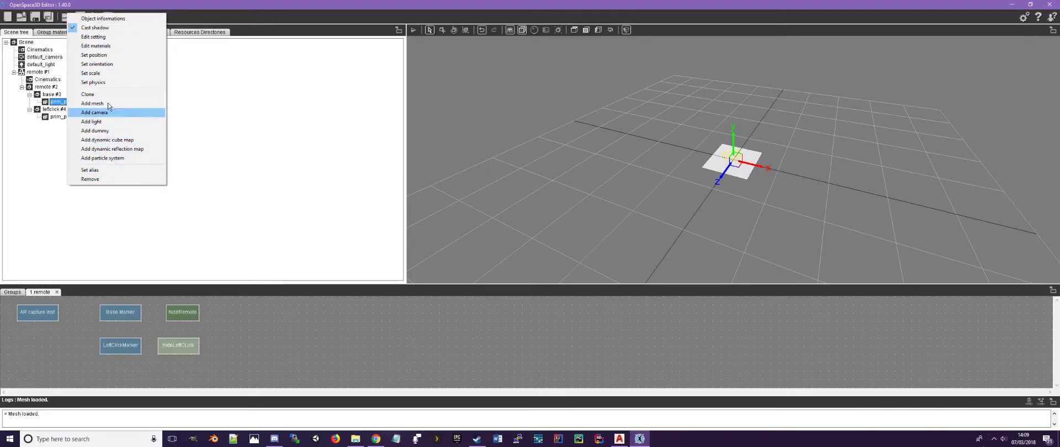
{"action": "left_click", "coordinate": [94, 36]}
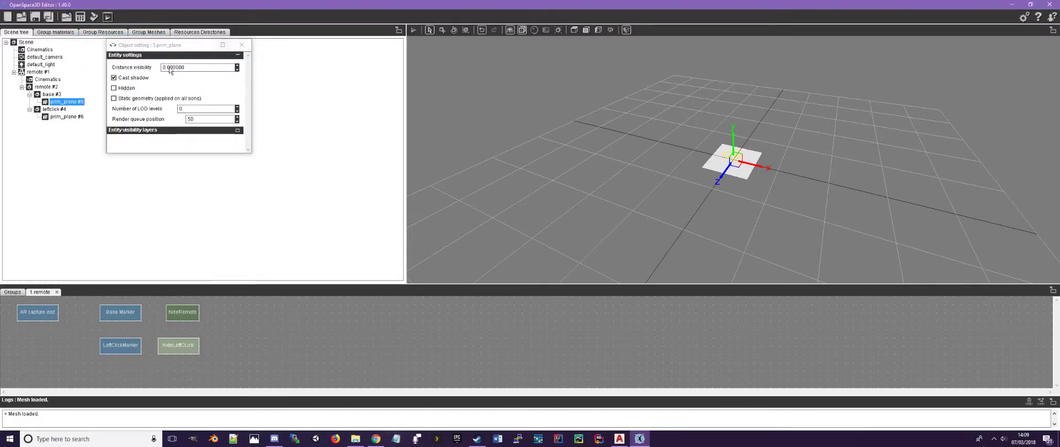
{"action": "left_click", "coordinate": [242, 44]}
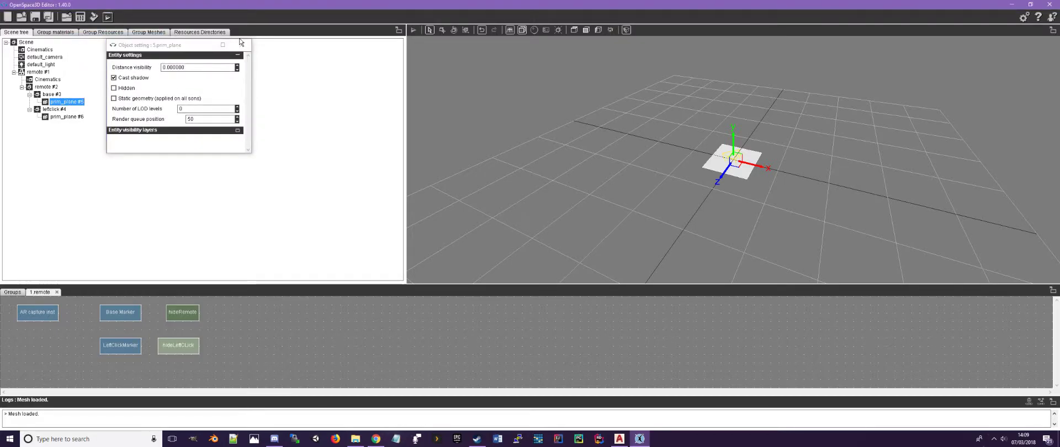
{"action": "right_click", "coordinate": [79, 102]}
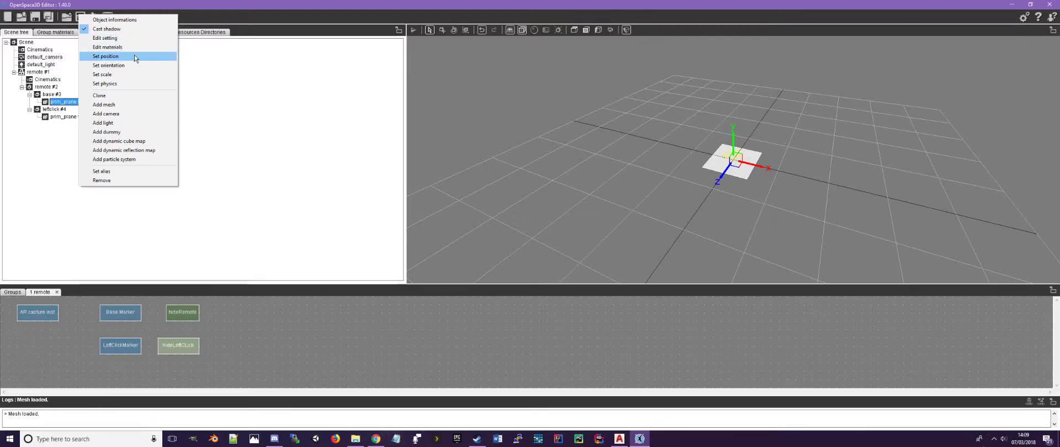
{"action": "left_click", "coordinate": [133, 20]}
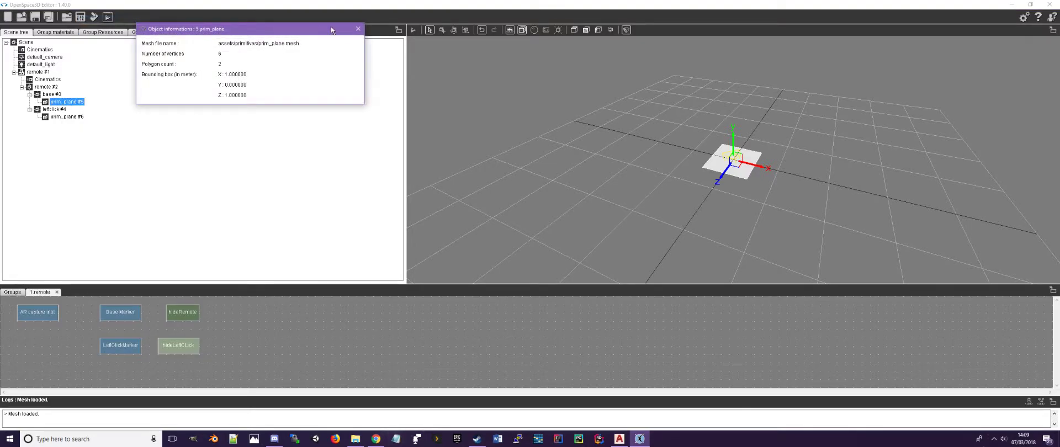
{"action": "left_click", "coordinate": [356, 29]}
- Set the alias of the plane under the base dummy to basePlane
{"action": "right_click", "coordinate": [81, 103]}
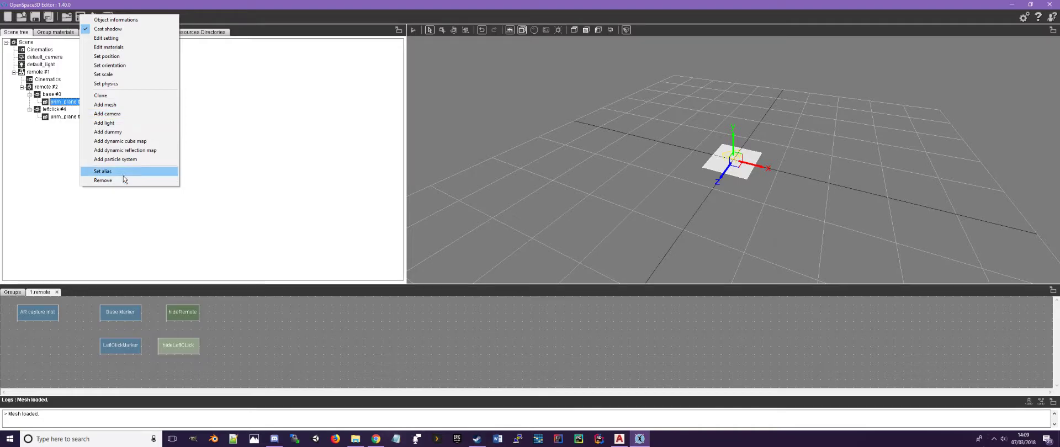
{"action": "left_click", "coordinate": [122, 172]}
{"action": "left_click_drag", "start_coordinate": [200, 193], "coordinate": [28, 200]}
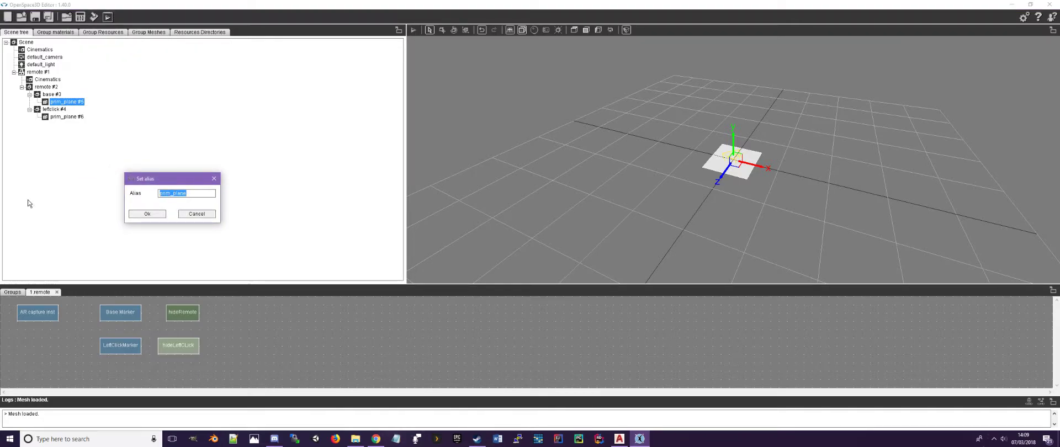
{"action": "type", "text": "basePlane"}
{"action": "key", "text": "Return"}
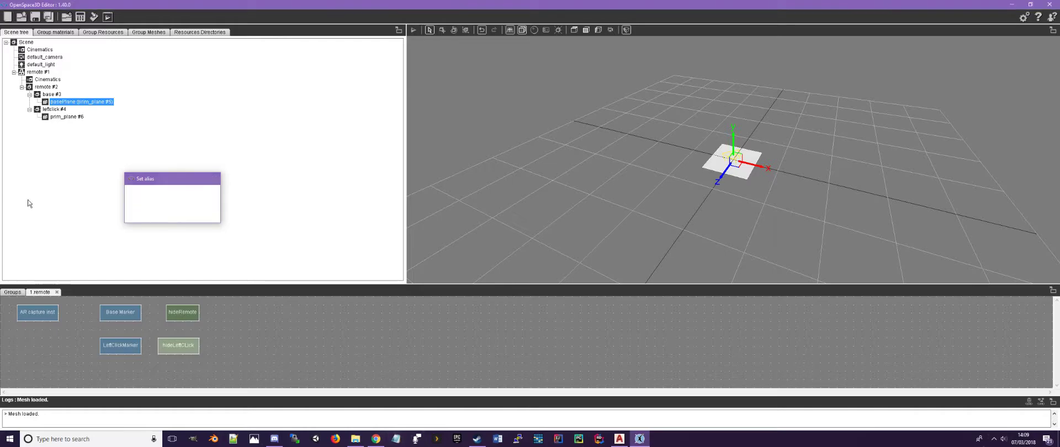
- Set the alias of the plane under the leftclick dummy to LClickPlane
{"action": "right_click", "coordinate": [76, 117]}
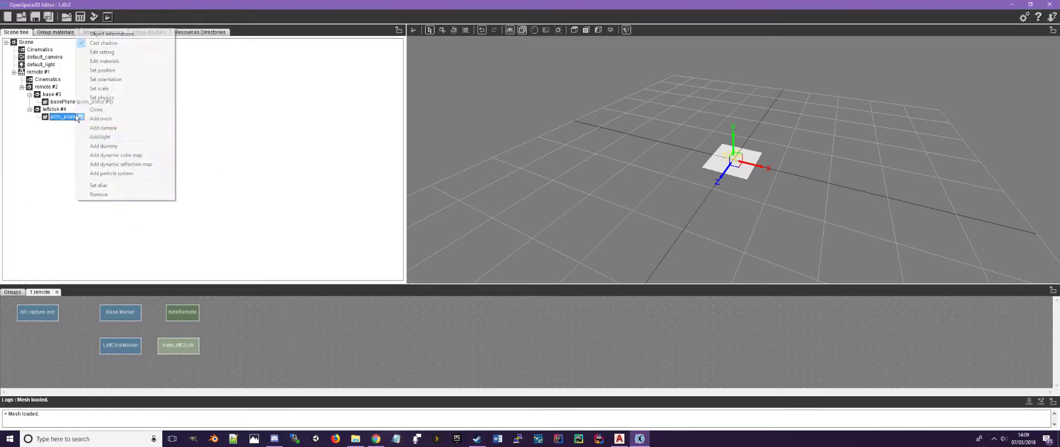
{"action": "left_click", "coordinate": [102, 186]}
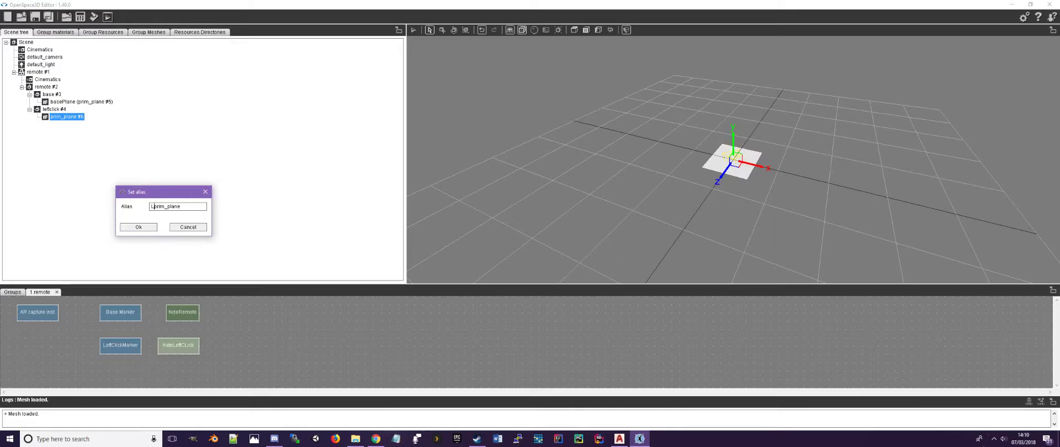
{"action": "type", "text": "LClickPlane"}
{"action": "key", "text": "Delete"}
{"action": "left_click", "coordinate": [139, 227]}
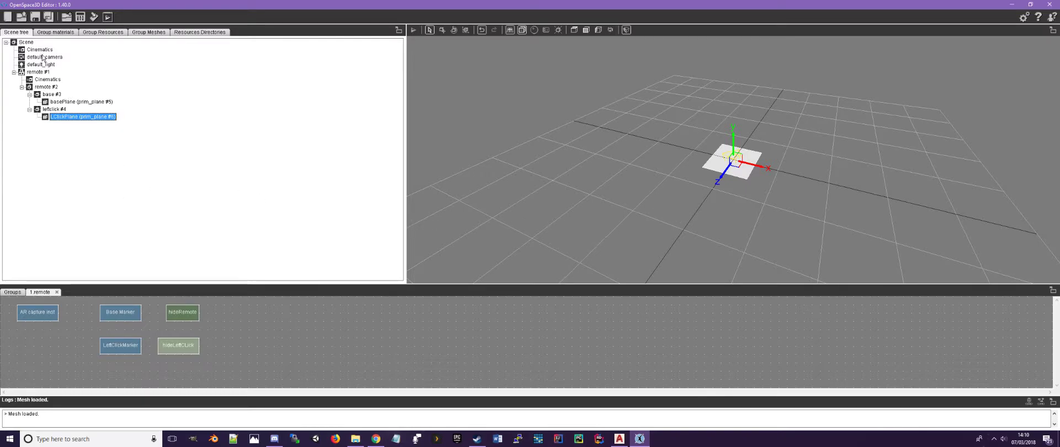
- Create a group material named BaseLogo, stored in colors.material in the OpenSpace3D assets/materials folder
{"action": "left_click", "coordinate": [63, 103]}
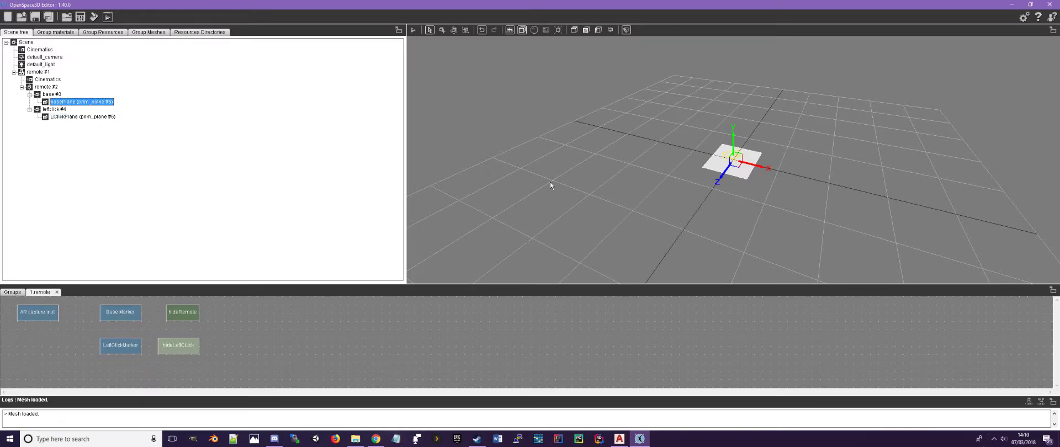
{"action": "left_click", "coordinate": [49, 33]}
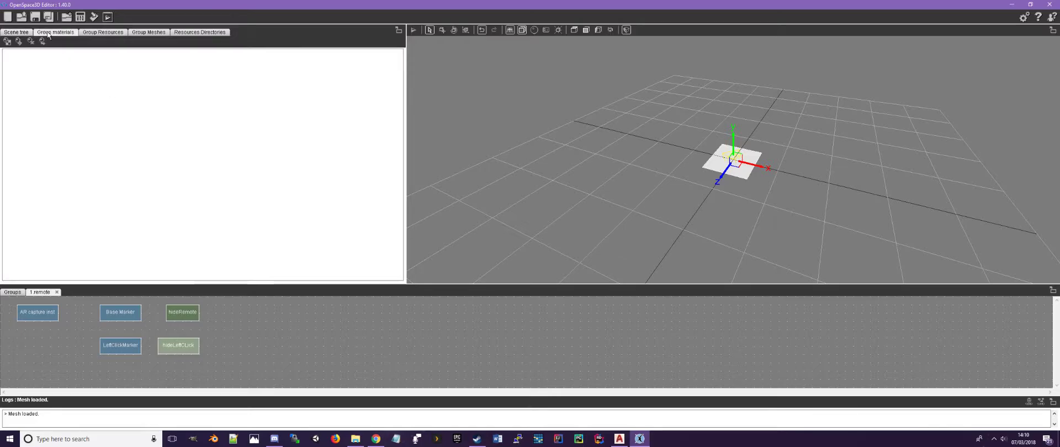
{"action": "left_click", "coordinate": [18, 41]}
{"action": "left_click_drag", "start_coordinate": [120, 60], "coordinate": [2, 47]}
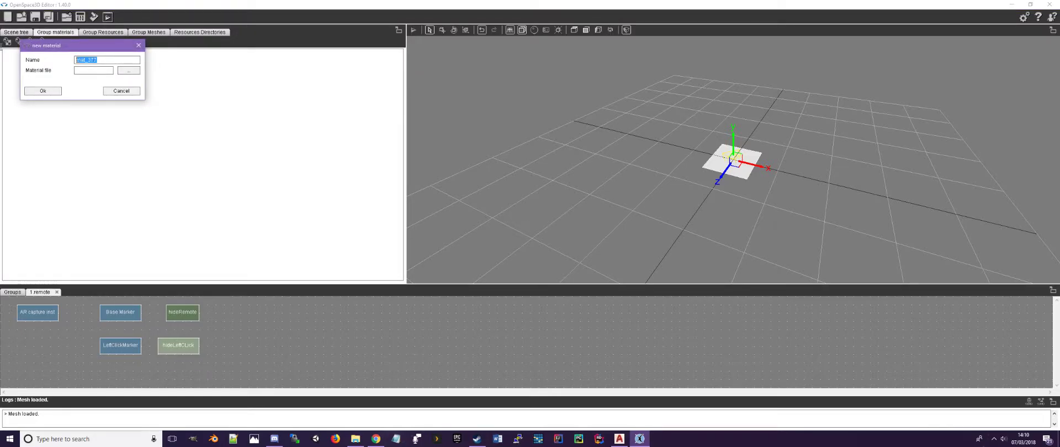
{"action": "type", "text": "BaseLogo"}
{"action": "left_click", "coordinate": [129, 70]}
{"action": "left_click", "coordinate": [192, 72]}
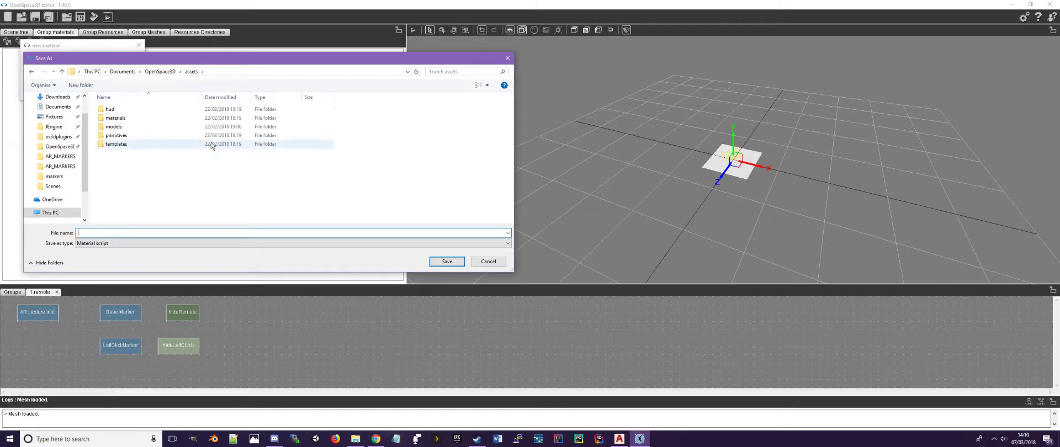
{"action": "double_click", "coordinate": [133, 117]}
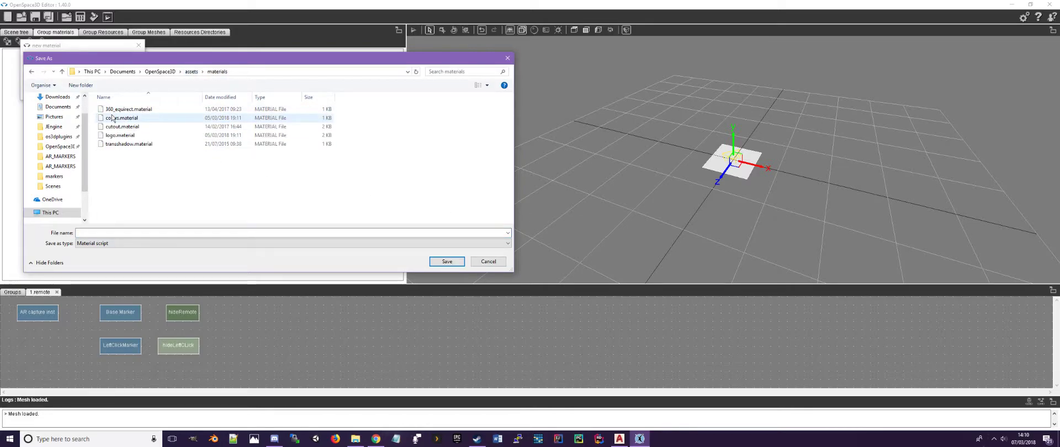
{"action": "double_click", "coordinate": [122, 119]}
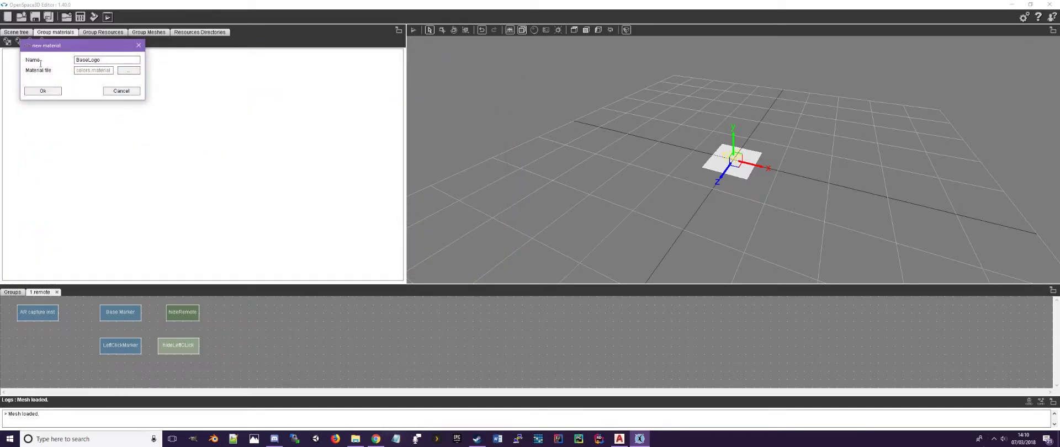
{"action": "left_click", "coordinate": [43, 91]}
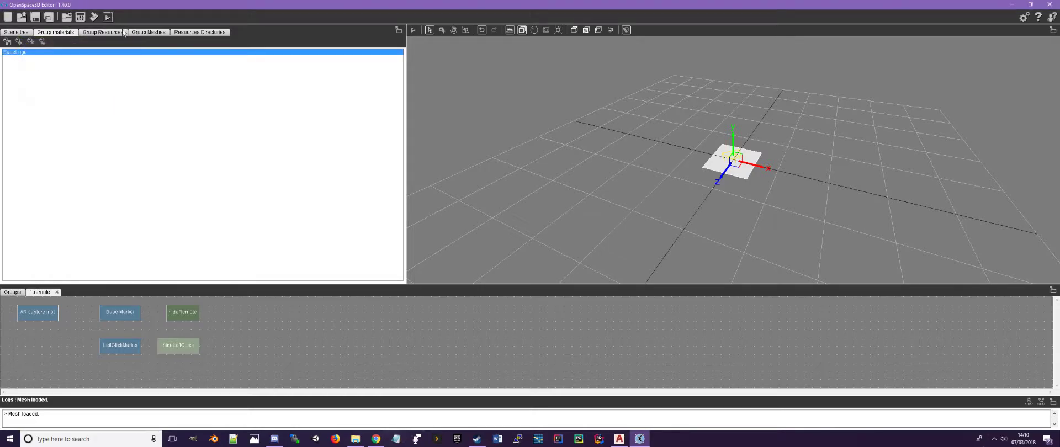
- Set the BaseLogo material's ambient texture to the AR image from the resources/AR_MARKERS folder
{"action": "double_click", "coordinate": [17, 53]}
{"action": "left_click_drag", "start_coordinate": [124, 57], "coordinate": [299, 22]}
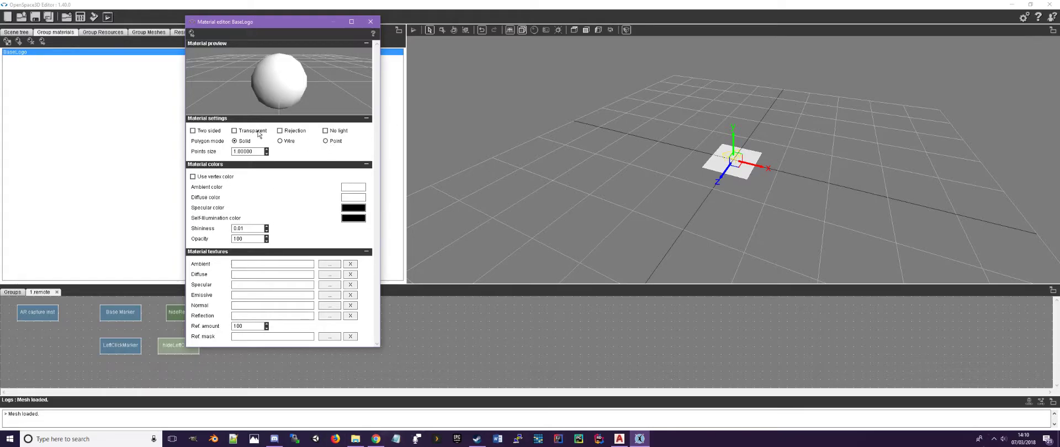
{"action": "left_click", "coordinate": [329, 265]}
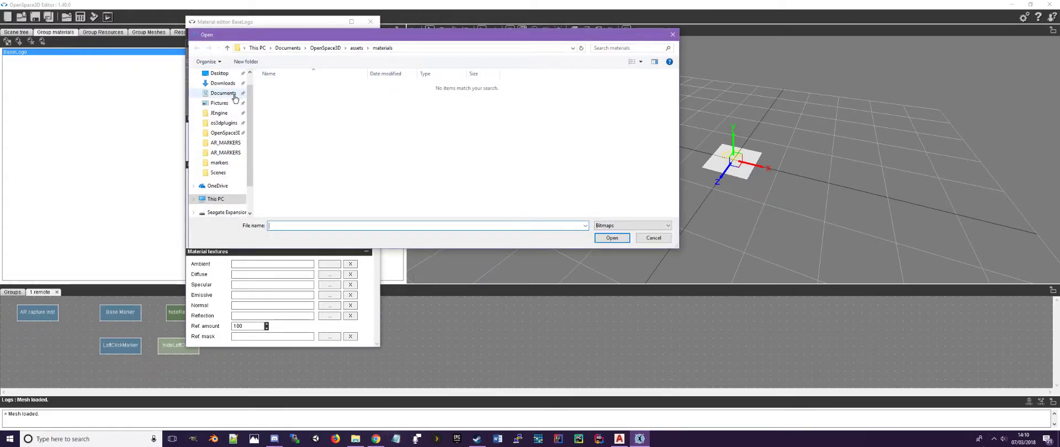
{"action": "left_click", "coordinate": [225, 133]}
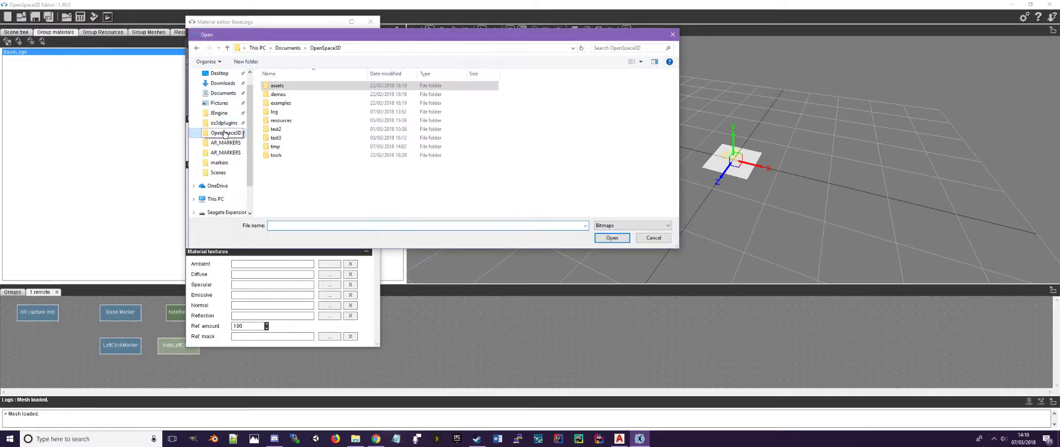
{"action": "double_click", "coordinate": [304, 123]}
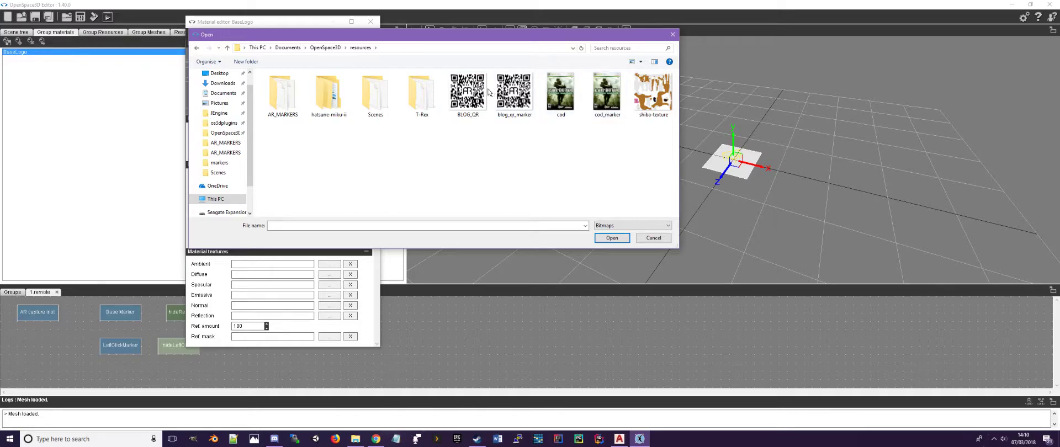
{"action": "double_click", "coordinate": [276, 96]}
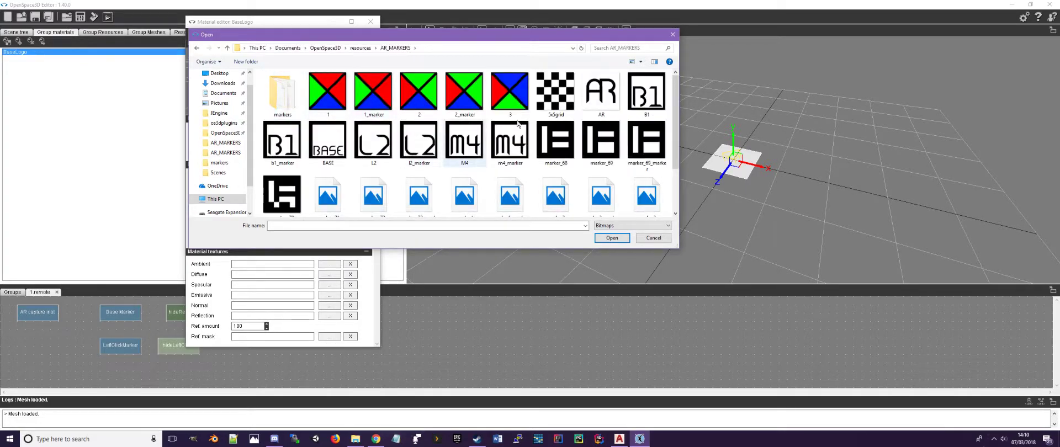
{"action": "scroll", "coordinate": [677, 110], "scroll_direction": "down", "scroll_amount": 1}
{"action": "scroll", "coordinate": [676, 111], "scroll_direction": "up", "scroll_amount": 1}
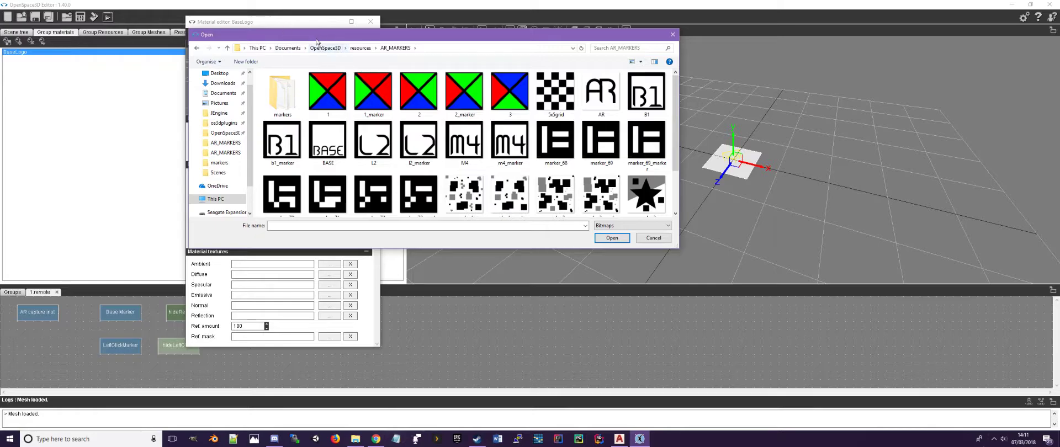
{"action": "double_click", "coordinate": [600, 89]}
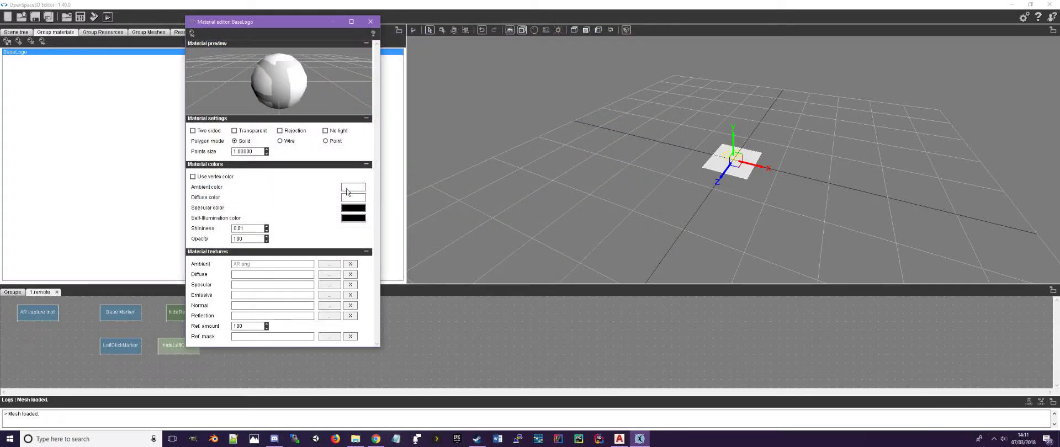
{"action": "left_click", "coordinate": [371, 21]}
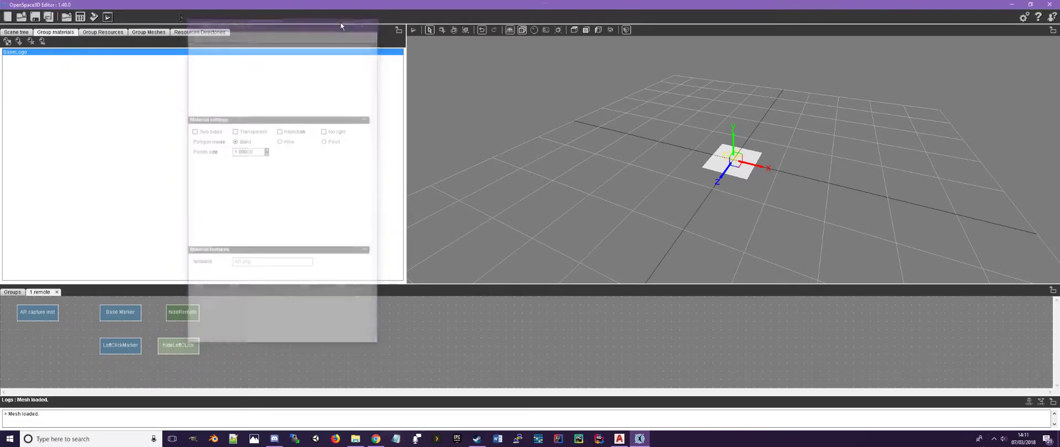
- Assign the BaseLogo material to the basePlane mesh under the base dummy
{"action": "left_click", "coordinate": [8, 33]}
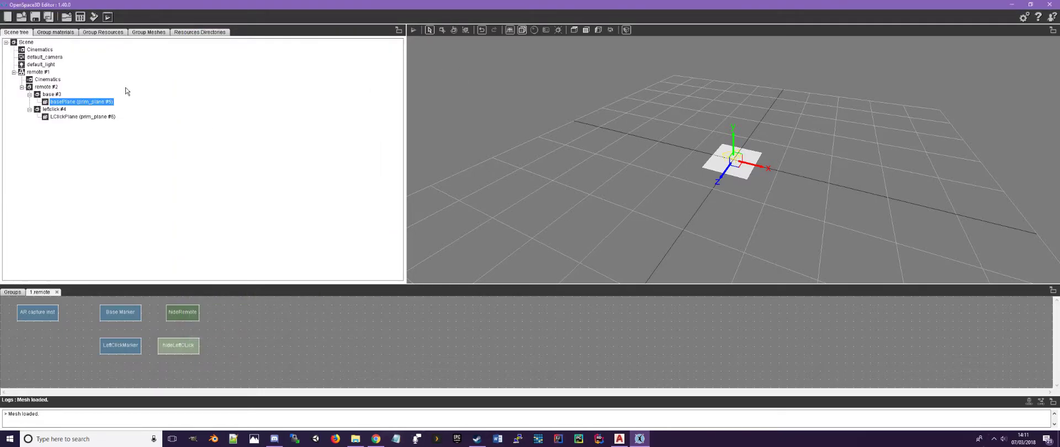
{"action": "right_click", "coordinate": [57, 103]}
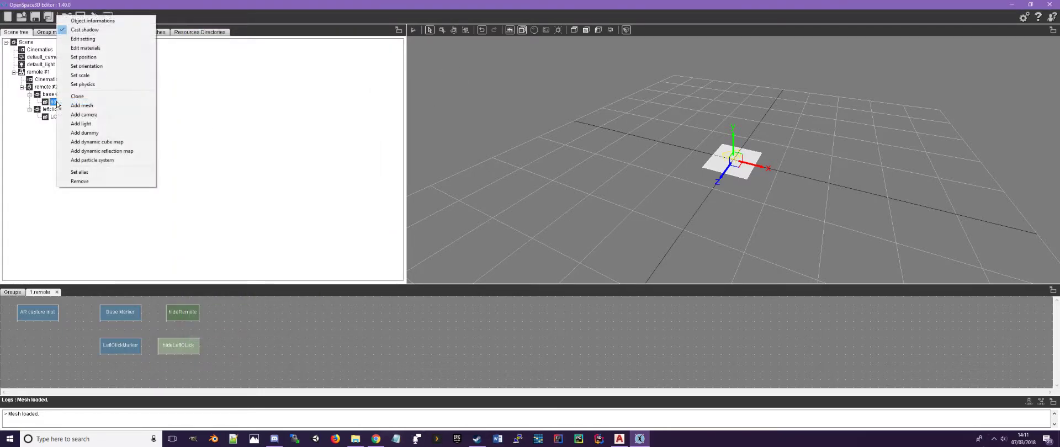
{"action": "left_click", "coordinate": [126, 49]}
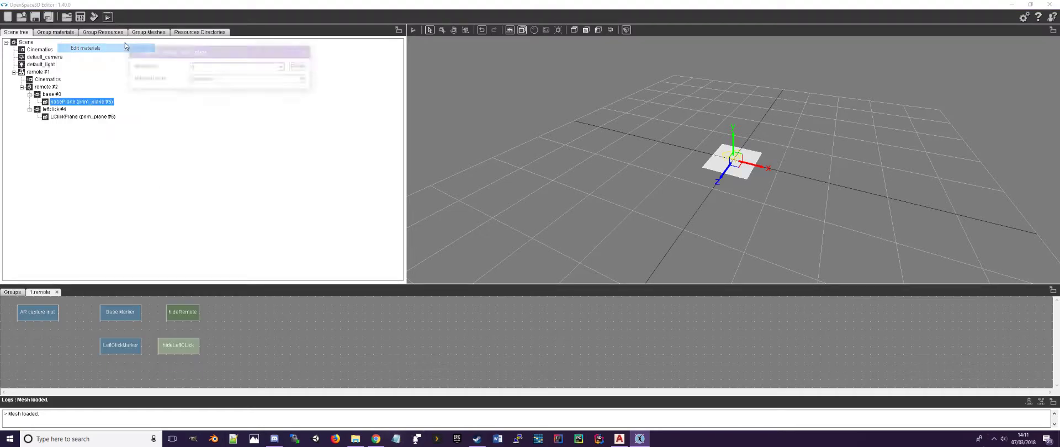
{"action": "left_click", "coordinate": [303, 80]}
{"action": "left_click", "coordinate": [289, 87]}
{"action": "middle_click_drag", "start_coordinate": [827, 160], "coordinate": [769, 190]}
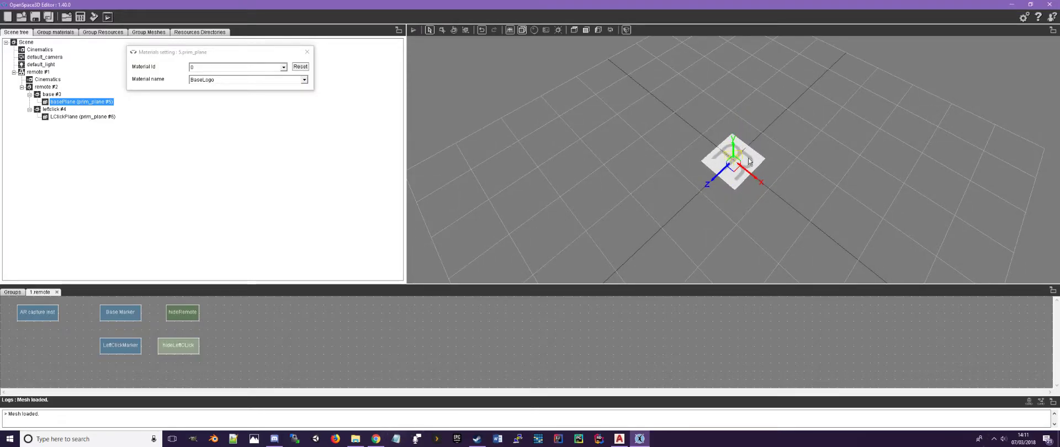
{"action": "left_click", "coordinate": [307, 52]}
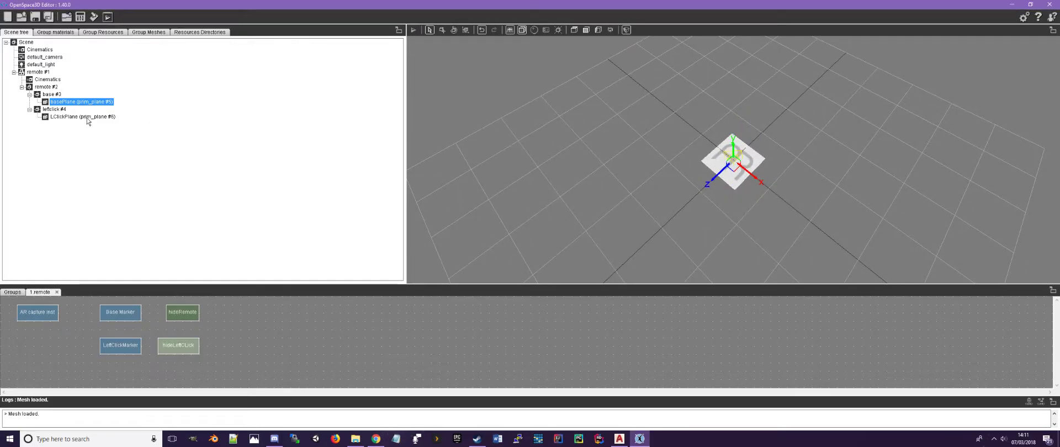
- Create a second group material named Blue, stored in a material script from the OpenSpace3D assets/materials folder
{"action": "left_click", "coordinate": [65, 34]}
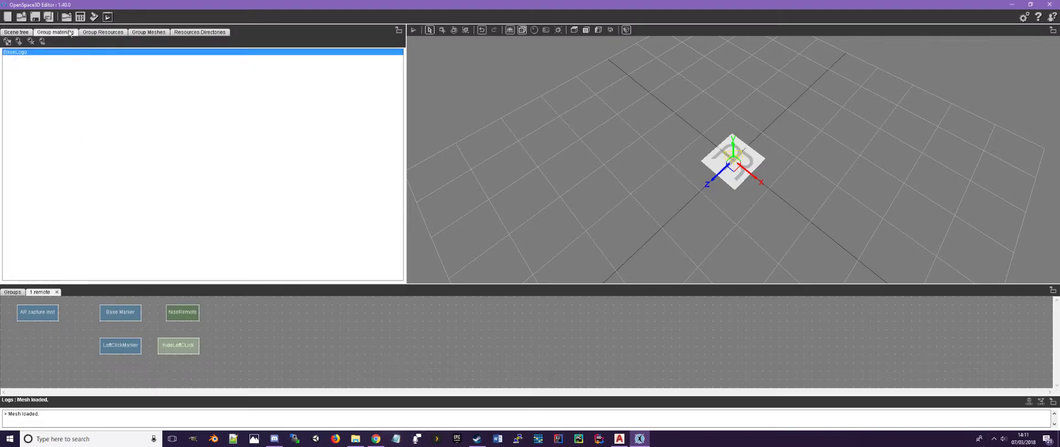
{"action": "left_click", "coordinate": [7, 41]}
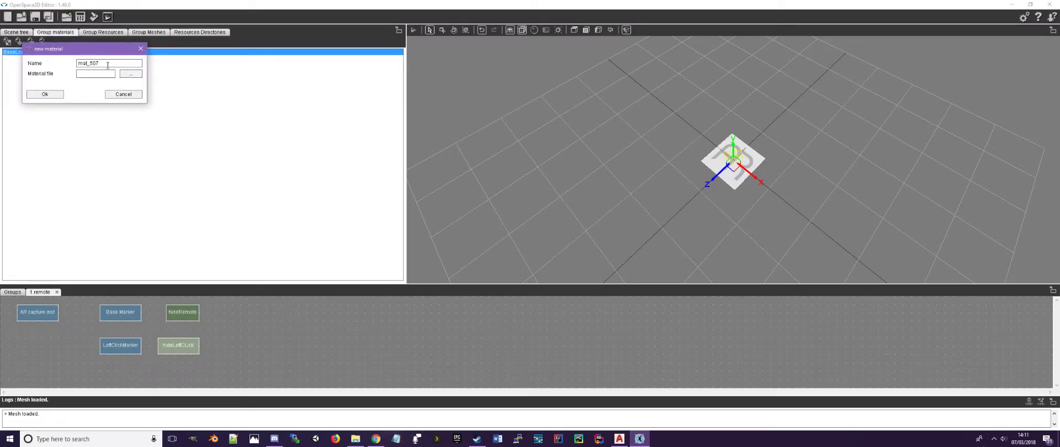
{"action": "type", "text": "Blue"}
{"action": "left_click", "coordinate": [131, 74]}
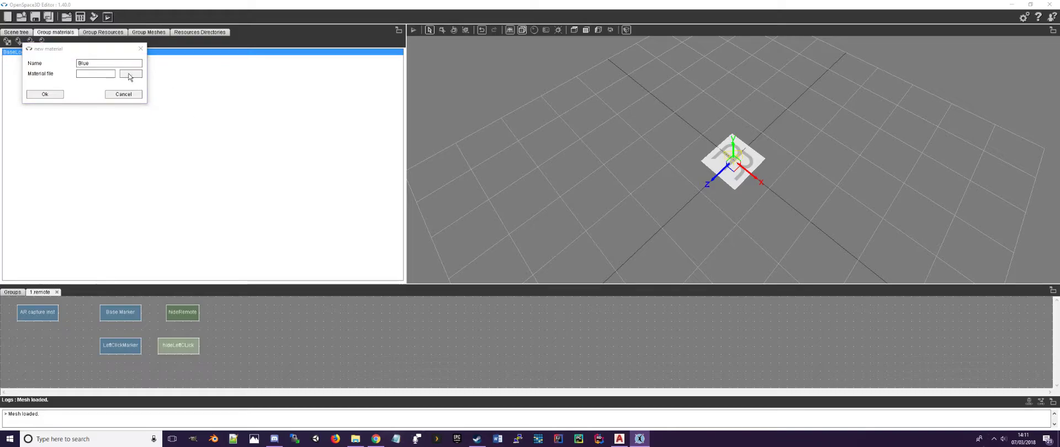
{"action": "left_click", "coordinate": [197, 74]}
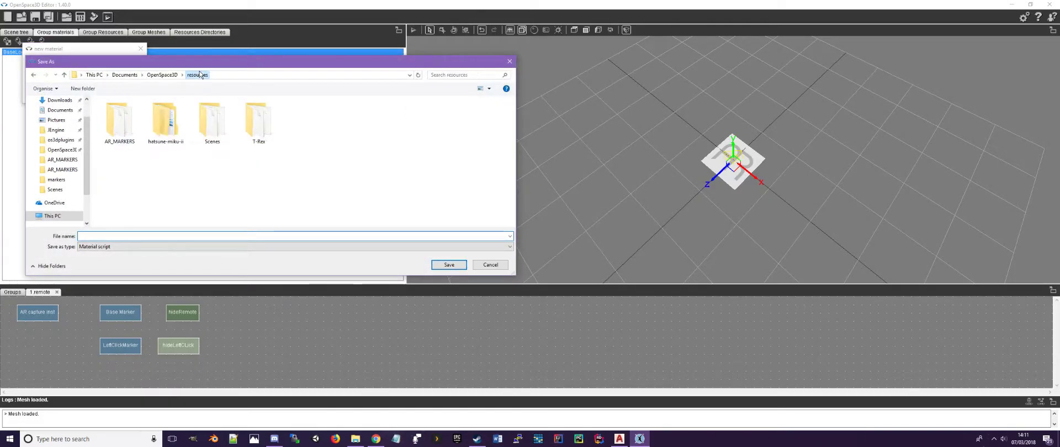
{"action": "left_click", "coordinate": [166, 75]}
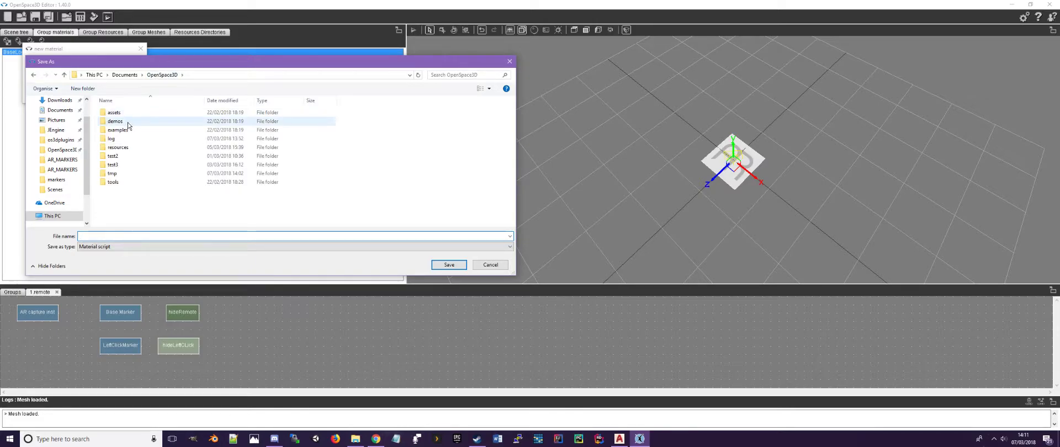
{"action": "double_click", "coordinate": [128, 113]}
{"action": "double_click", "coordinate": [128, 121]}
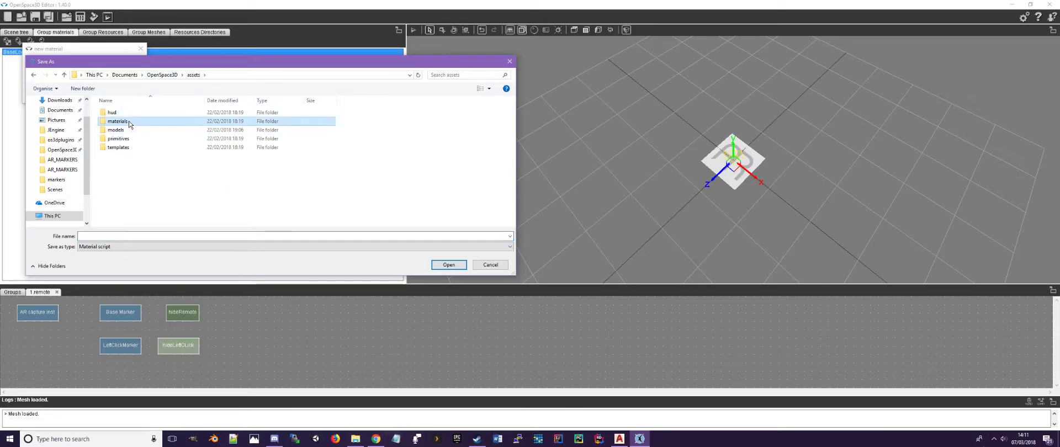
{"action": "double_click", "coordinate": [144, 123]}
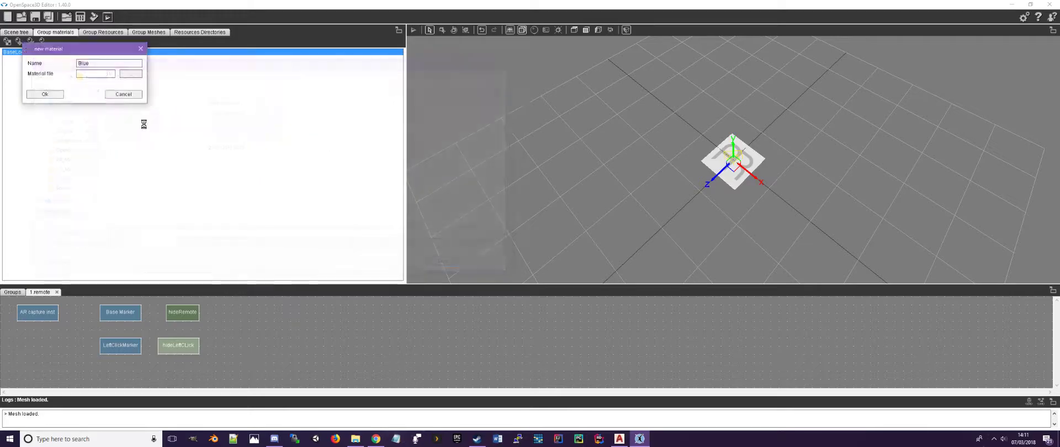
{"action": "left_click", "coordinate": [60, 95]}
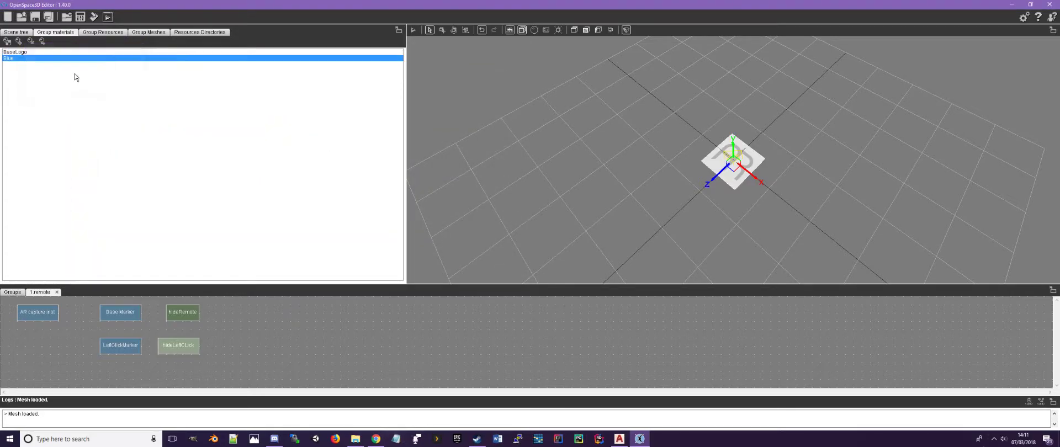
- Set the Blue material's ambient color to pure blue, RGB 0, 0, 255
{"action": "double_click", "coordinate": [11, 58]}
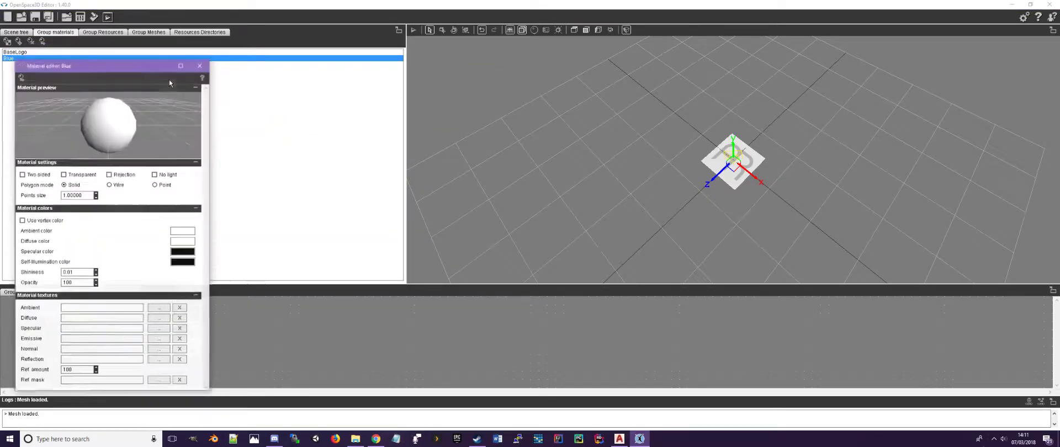
{"action": "left_click", "coordinate": [182, 233]}
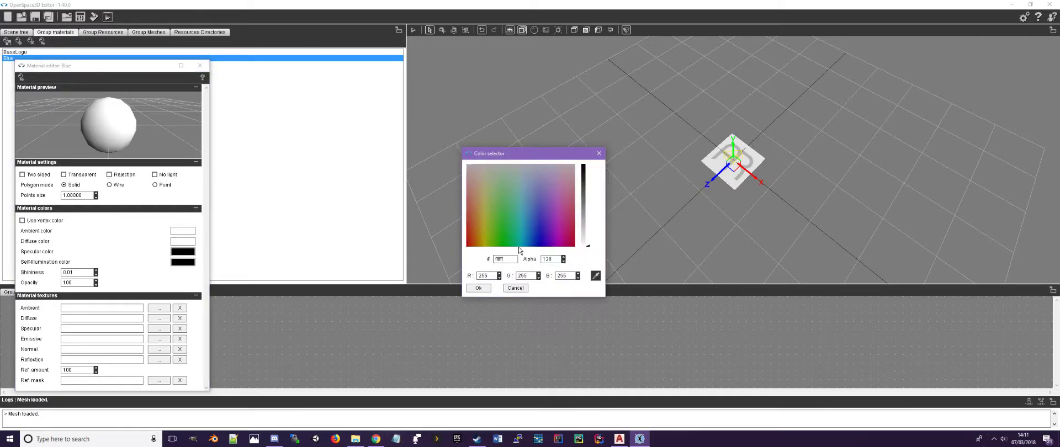
{"action": "left_click", "coordinate": [485, 276]}
{"action": "type", "text": "0"}
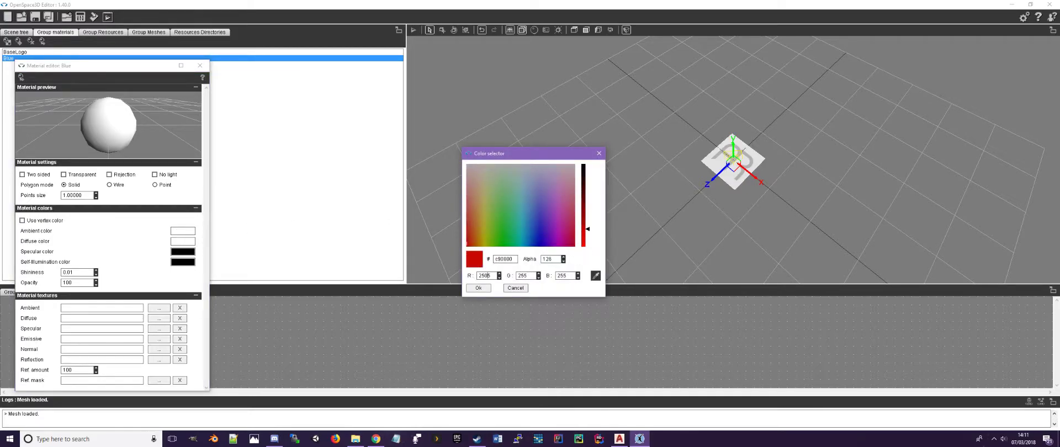
{"action": "key", "text": "BackSpace"}
{"action": "key", "text": "BackSpace"}
{"action": "key", "text": "BackSpace"}
{"action": "key", "text": "BackSpace"}
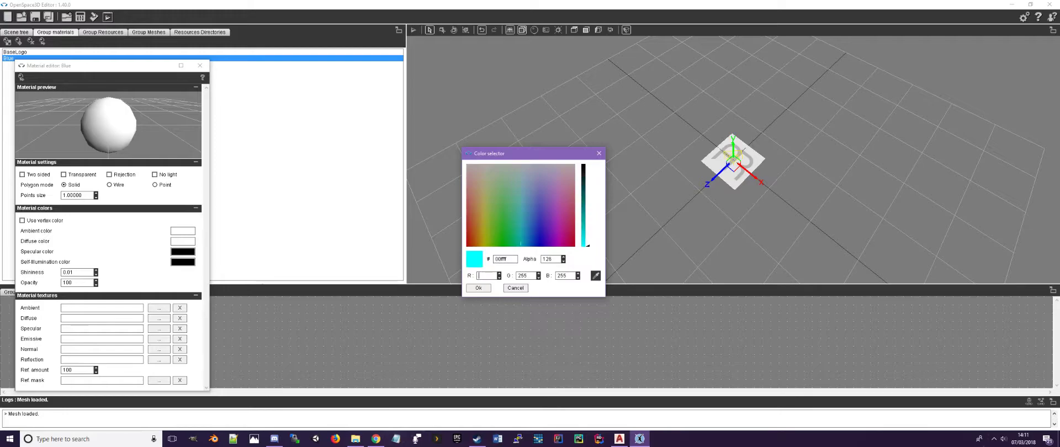
{"action": "key", "text": "Tab"}
{"action": "type", "text": "0"}
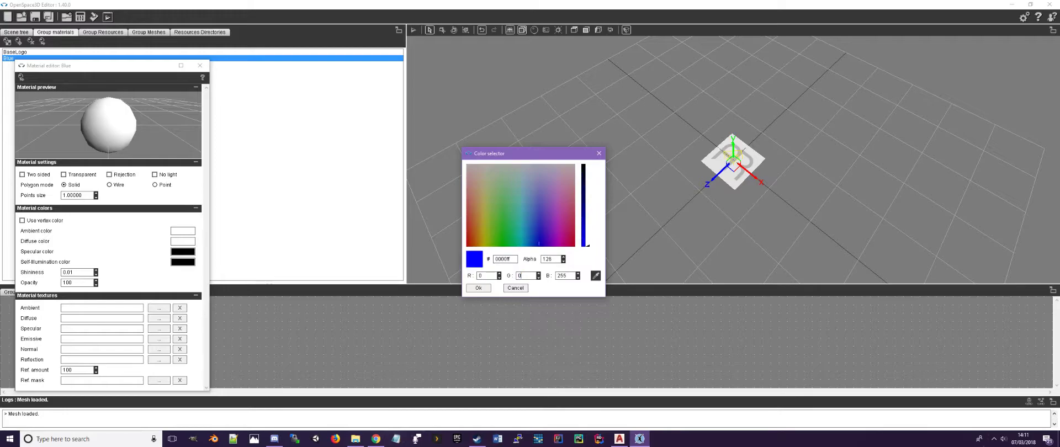
{"action": "left_click", "coordinate": [478, 288]}
- Set the Blue material's diffuse color to pure blue, RGB 0, 0, 255, and close the material editor
{"action": "left_click", "coordinate": [183, 242]}
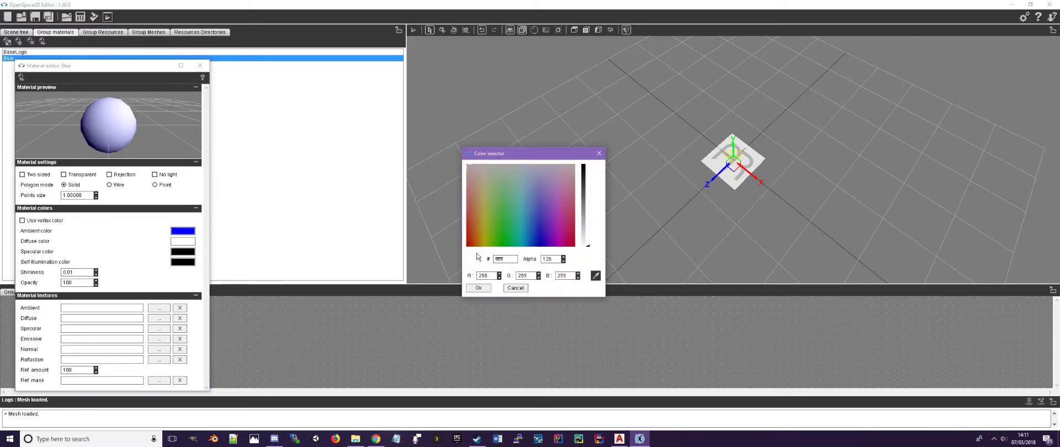
{"action": "double_click", "coordinate": [489, 275]}
{"action": "key", "text": "BackSpace"}
{"action": "type", "text": "0"}
{"action": "key", "text": "Tab"}
{"action": "type", "text": "0"}
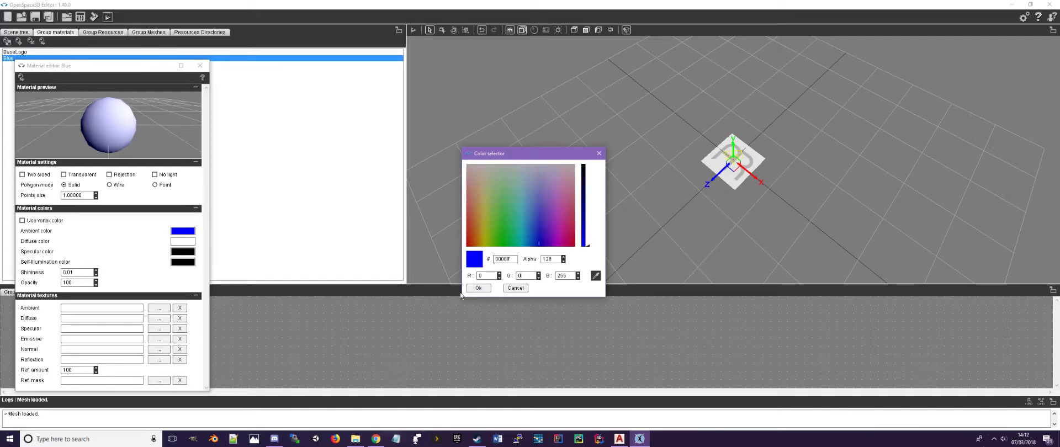
{"action": "left_click", "coordinate": [478, 288]}
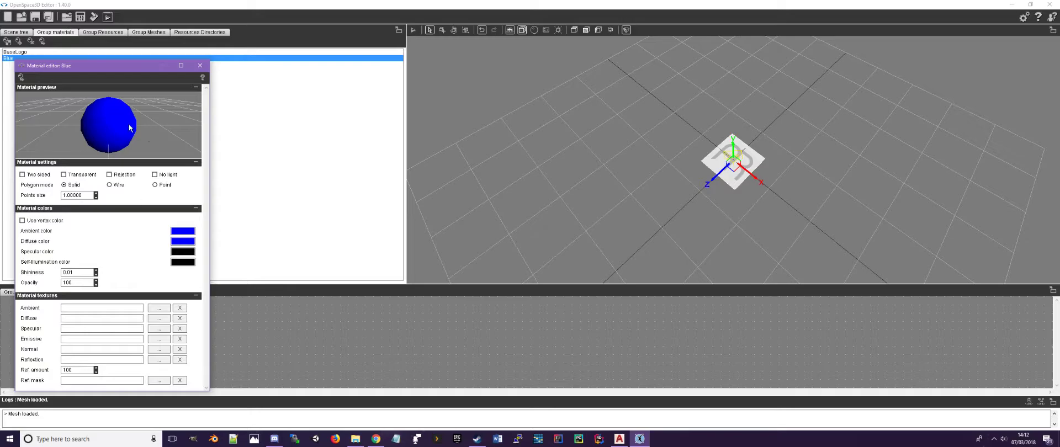
{"action": "left_click", "coordinate": [199, 66]}
- Assign the Blue material to the LClickPlane mesh under the left-click dummy
{"action": "left_click", "coordinate": [16, 32]}
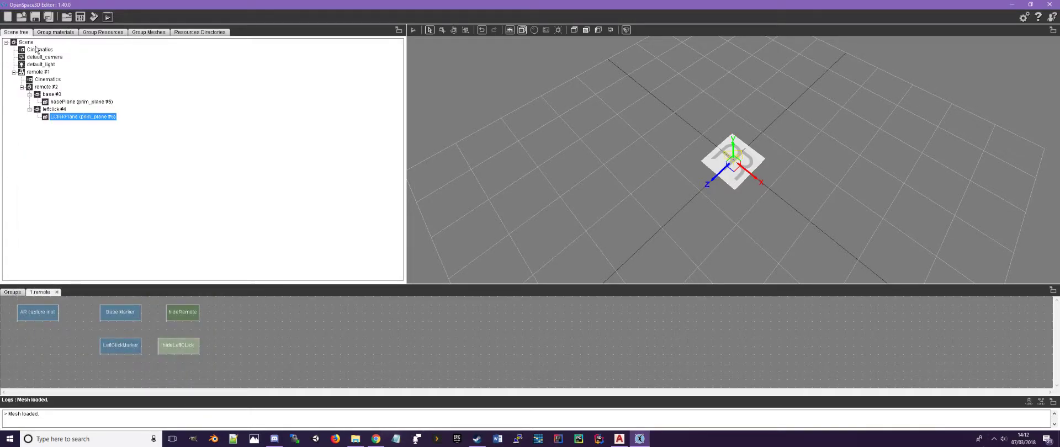
{"action": "right_click", "coordinate": [70, 116]}
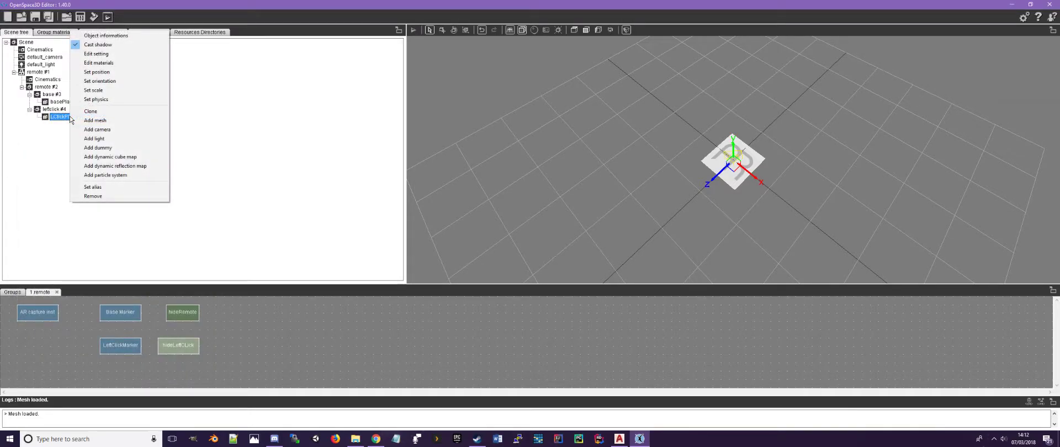
{"action": "left_click", "coordinate": [128, 62]}
{"action": "left_click", "coordinate": [239, 96]}
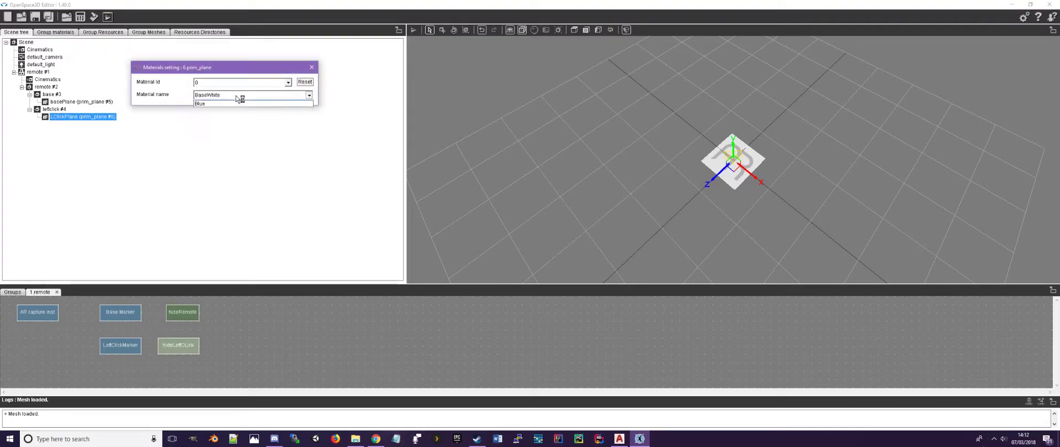
{"action": "left_click", "coordinate": [311, 66]}
- Set the LClickPlane mesh's global scale to 0.5 on X, Y and Z
{"action": "right_click", "coordinate": [83, 117]}
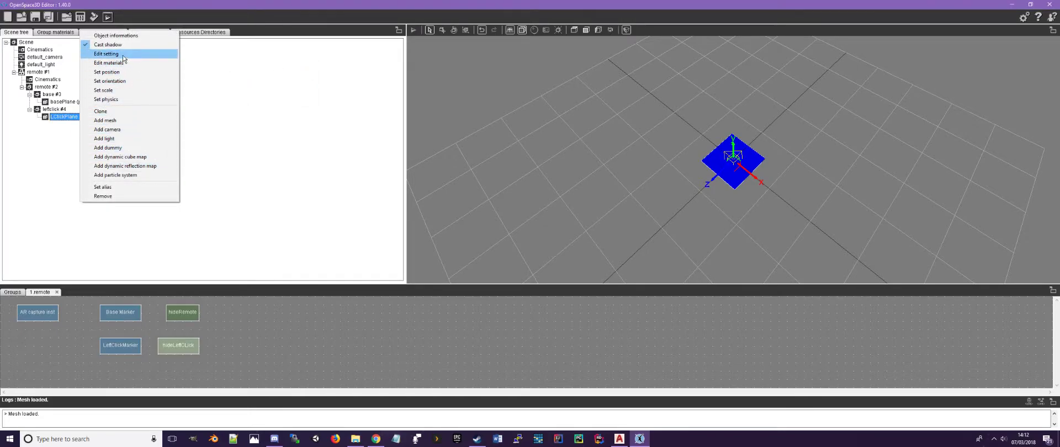
{"action": "left_click", "coordinate": [134, 93]}
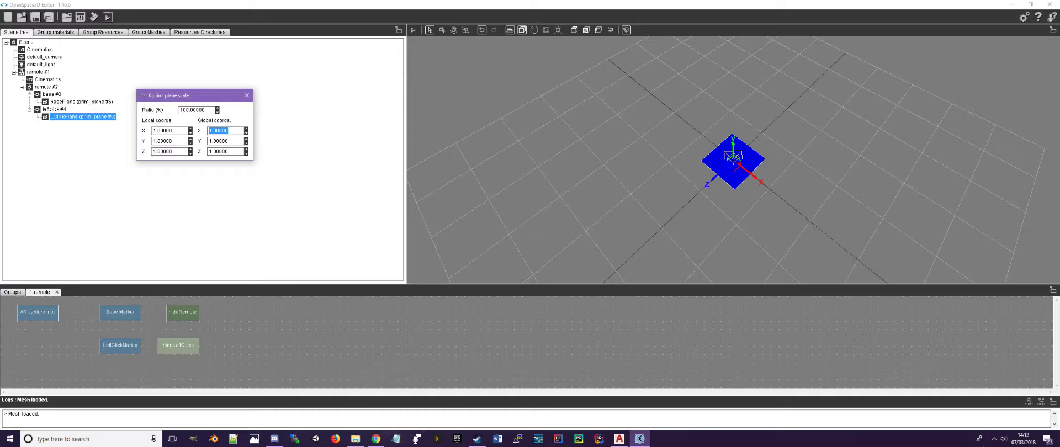
{"action": "type", "text": "0.5"}
{"action": "key", "text": "Tab"}
{"action": "type", "text": ".5"}
{"action": "key", "text": "Tab"}
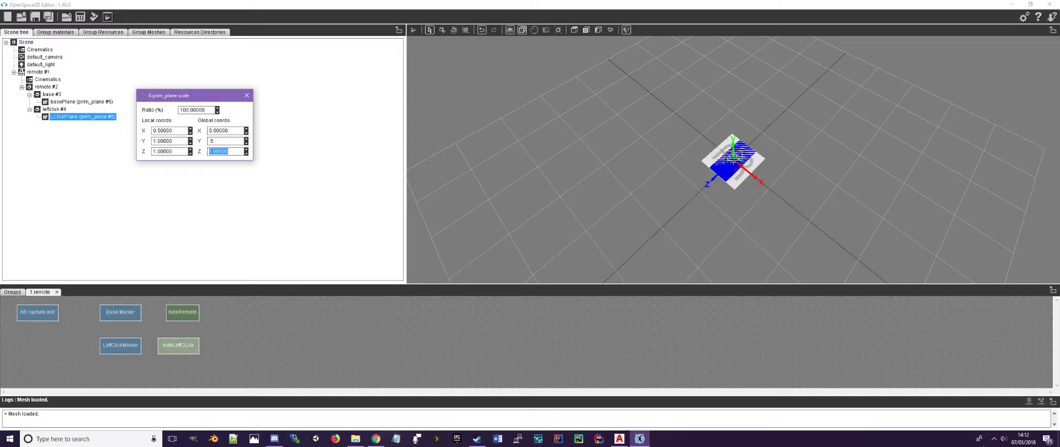
{"action": "type", "text": "5"}
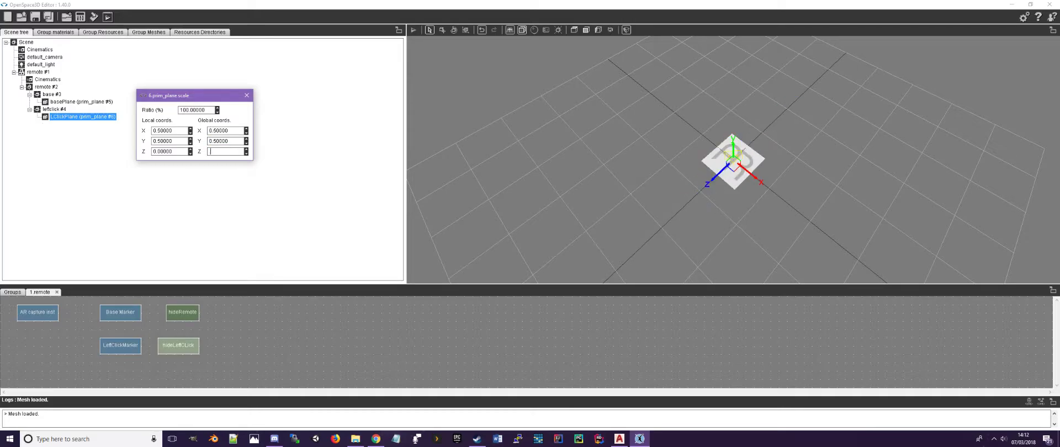
{"action": "type", "text": "5"}
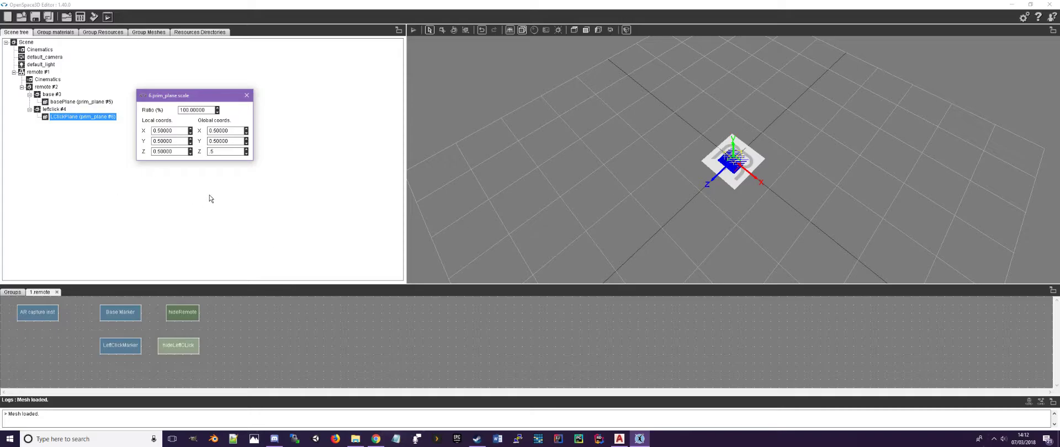
{"action": "left_click", "coordinate": [273, 131]}
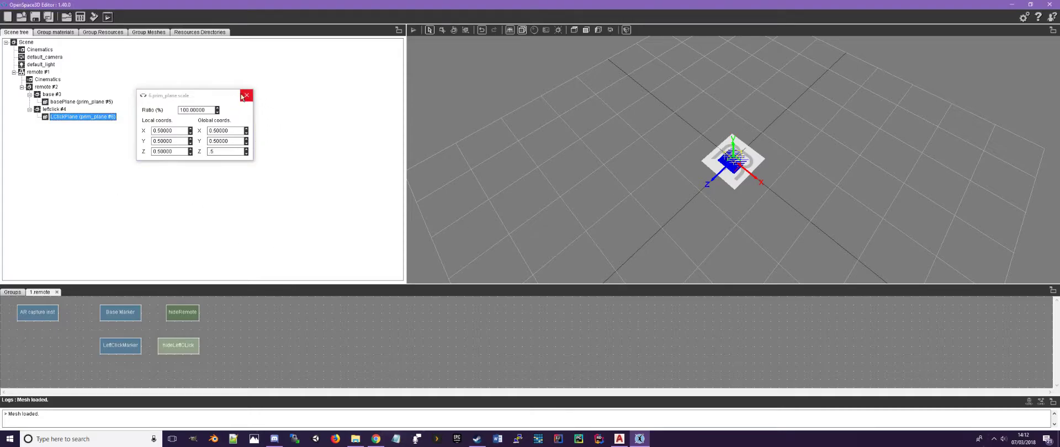
{"action": "left_click", "coordinate": [246, 96]}
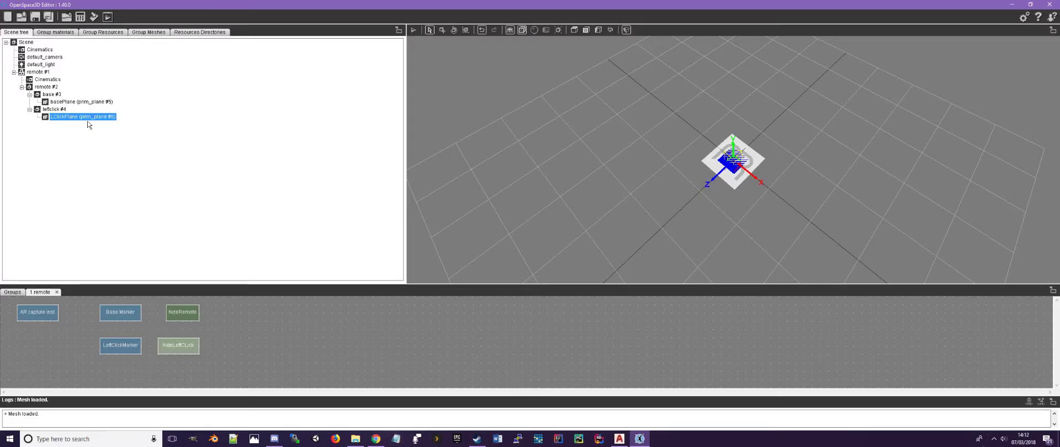
{"action": "double_click", "coordinate": [114, 342]}
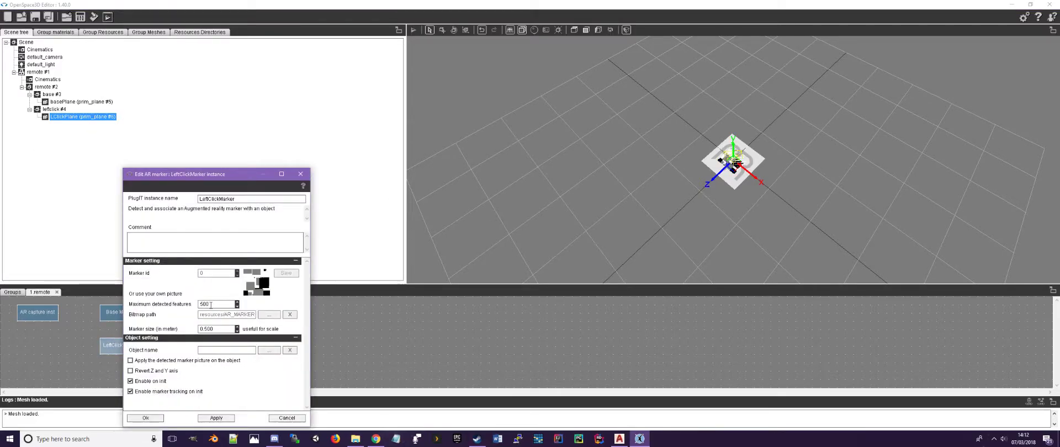
{"action": "left_click", "coordinate": [300, 174]}
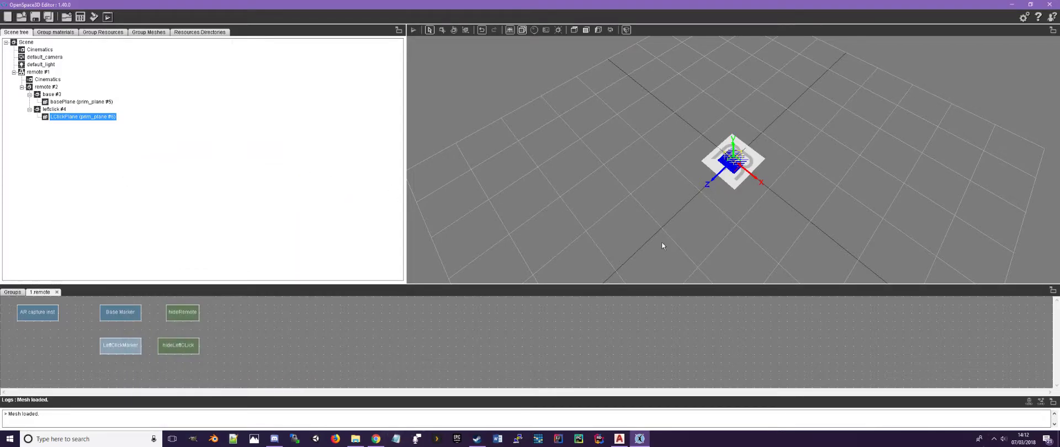
- Import prim_sphere.mesh from the OpenSpace3D assets/primitives folder as a mesh under the base dummy
{"action": "right_click", "coordinate": [49, 97]}
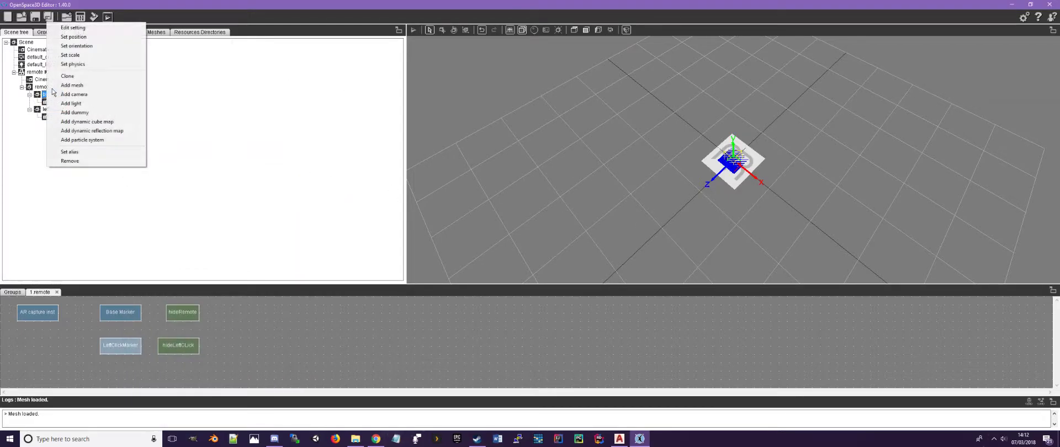
{"action": "left_click", "coordinate": [101, 86]}
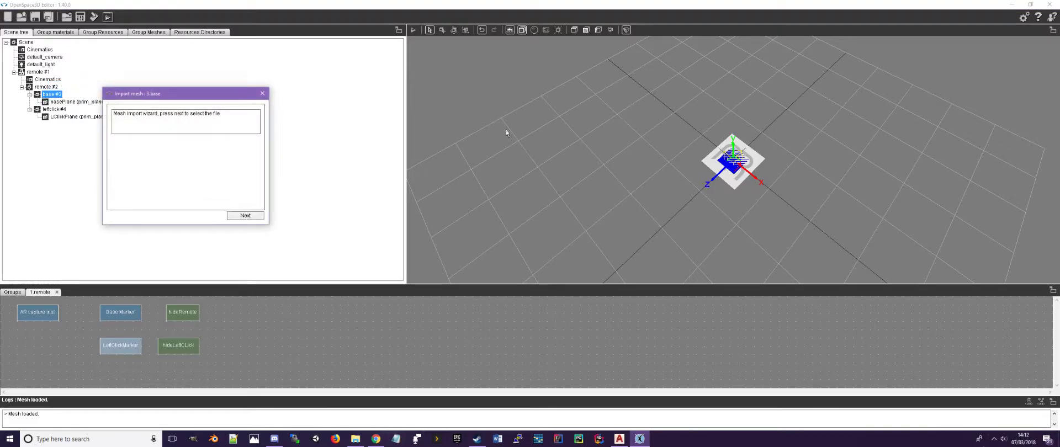
{"action": "left_click", "coordinate": [243, 216]}
{"action": "left_click", "coordinate": [273, 120]}
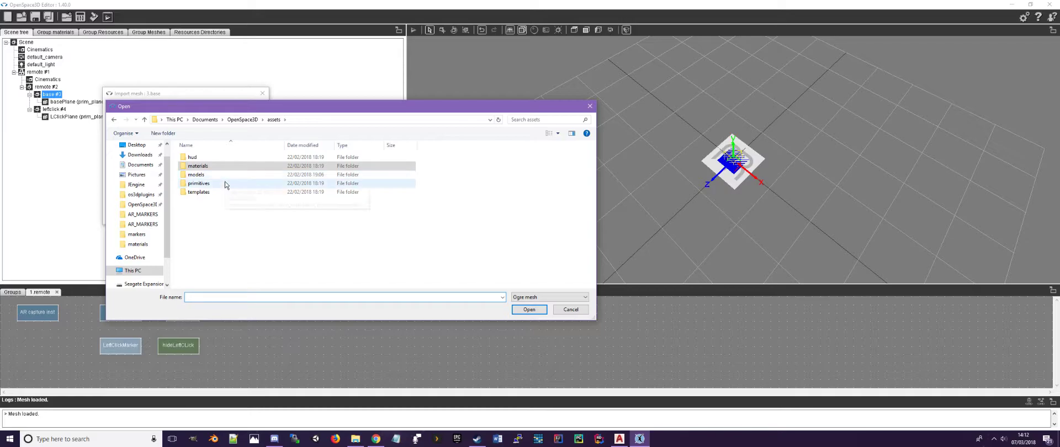
{"action": "double_click", "coordinate": [225, 184]}
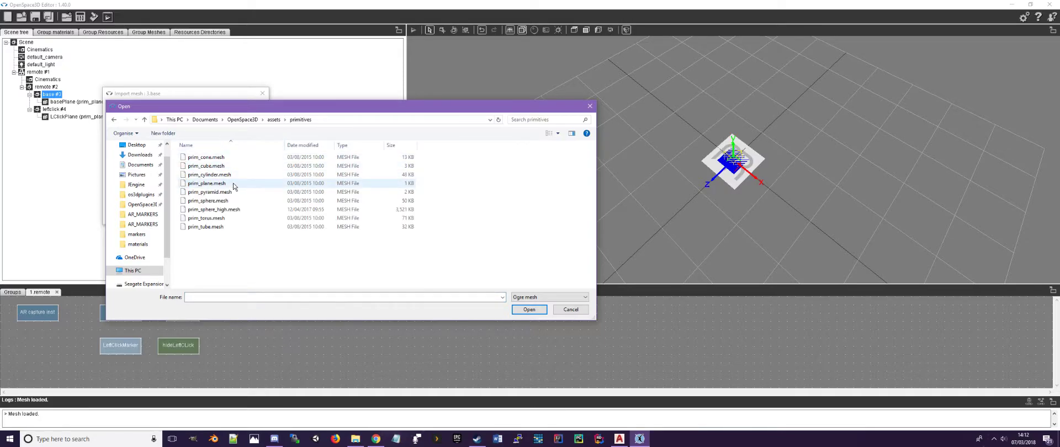
{"action": "double_click", "coordinate": [198, 201]}
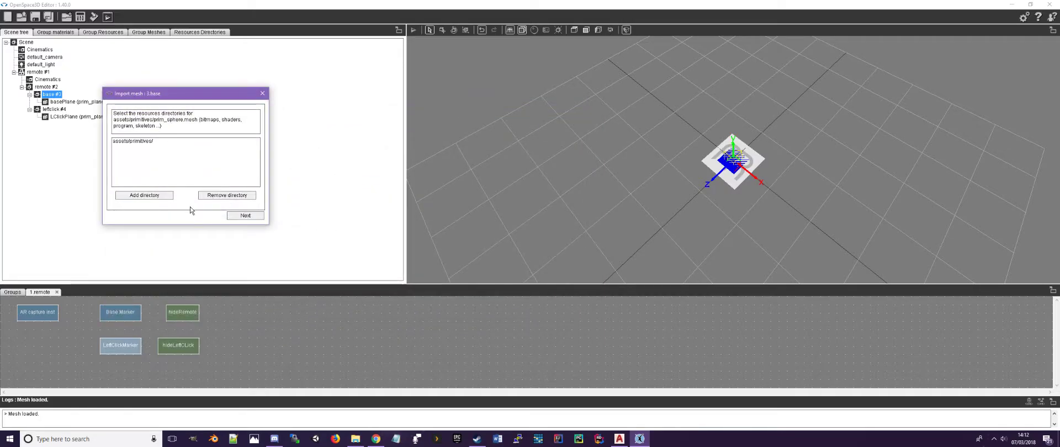
{"action": "left_click", "coordinate": [246, 216]}
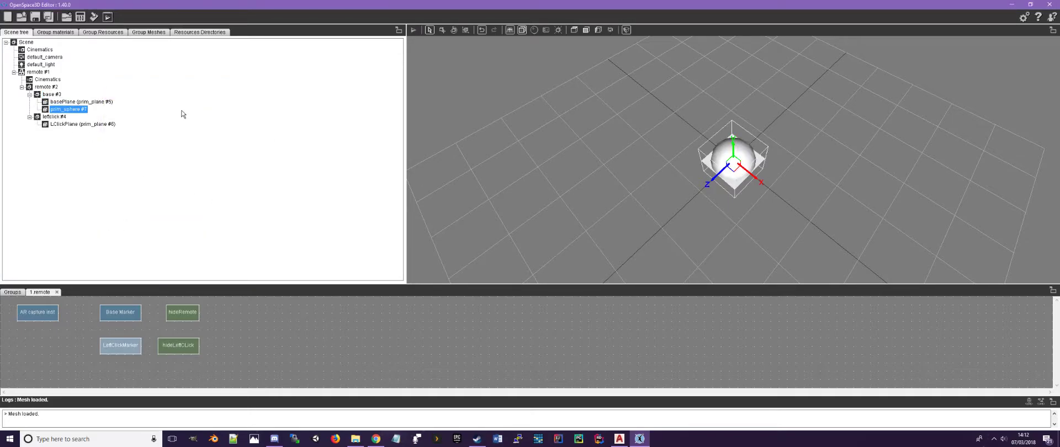
- Scale the new sphere to 0.1 on X, Y and Z, and move it along negative Z just beyond the base plane's edge
{"action": "right_click", "coordinate": [83, 111]}
{"action": "left_click", "coordinate": [107, 86]}
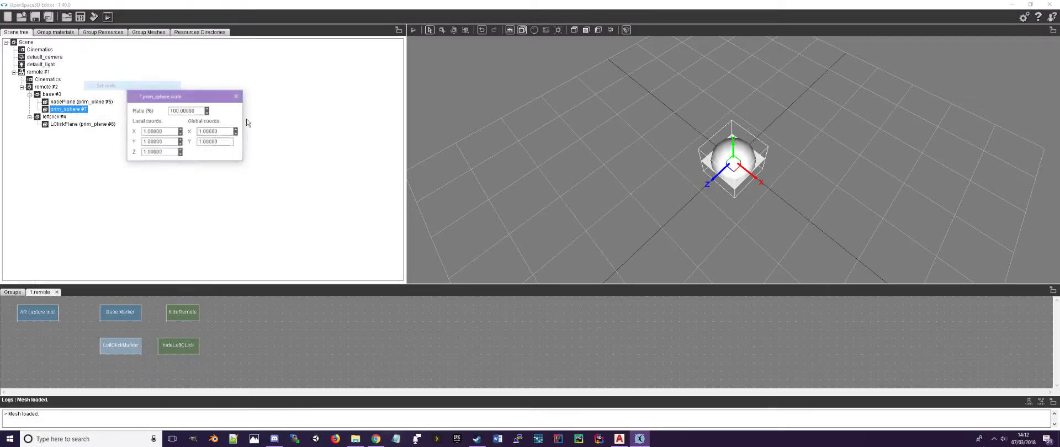
{"action": "double_click", "coordinate": [226, 130]}
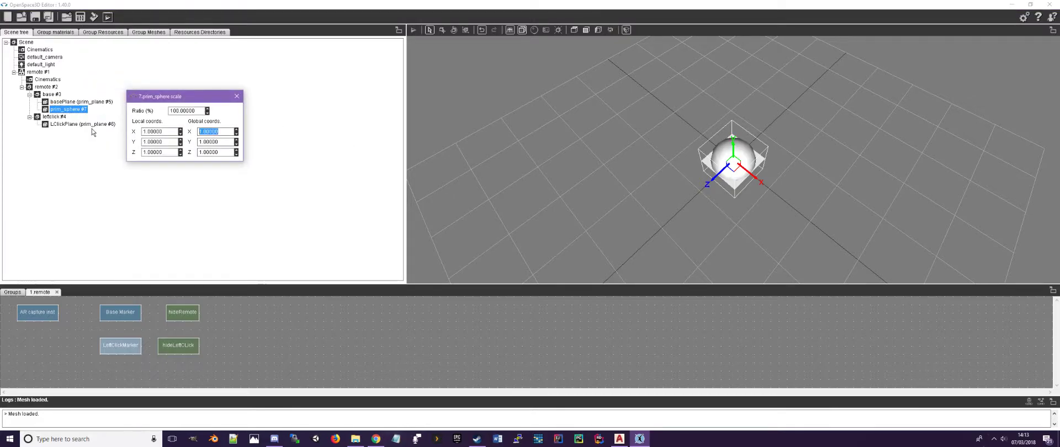
{"action": "type", "text": "0.1"}
{"action": "key", "text": "Tab"}
{"action": "type", "text": "0.1"}
{"action": "key", "text": "Tab"}
{"action": "type", "text": "1"}
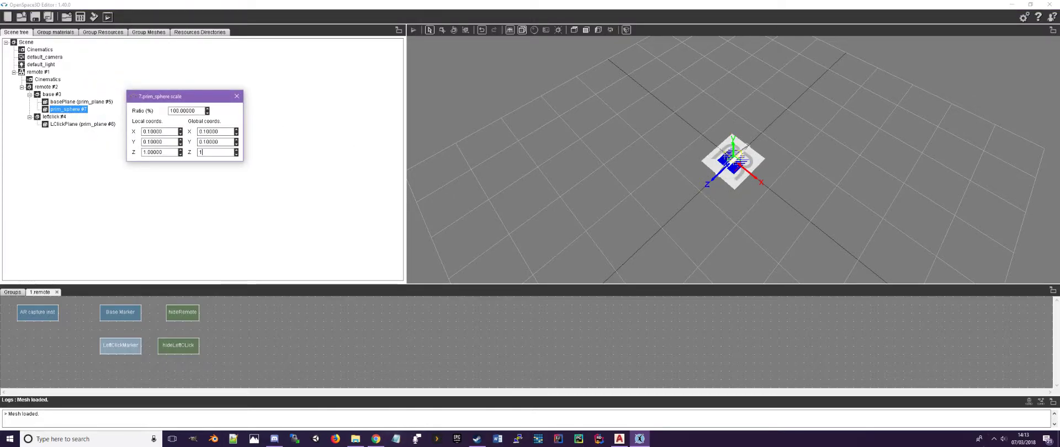
{"action": "key", "text": "BackSpace"}
{"action": "left_click", "coordinate": [237, 96]}
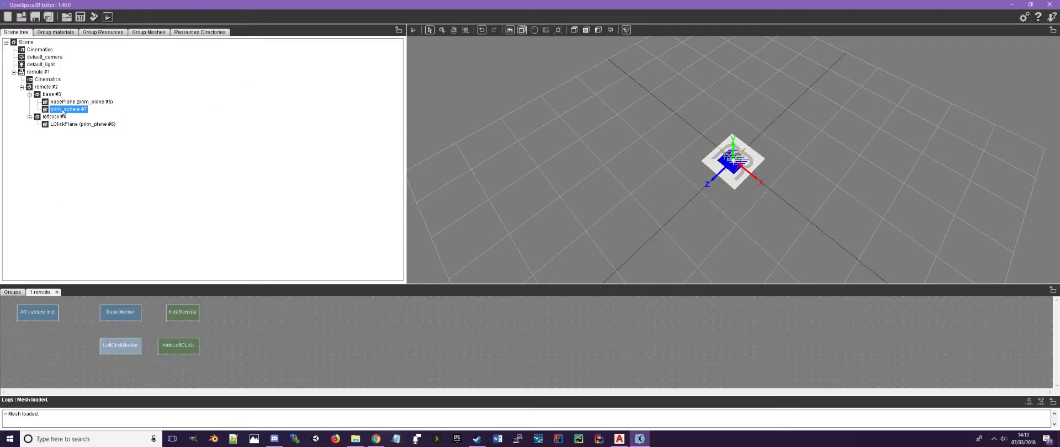
{"action": "left_click", "coordinate": [442, 30]}
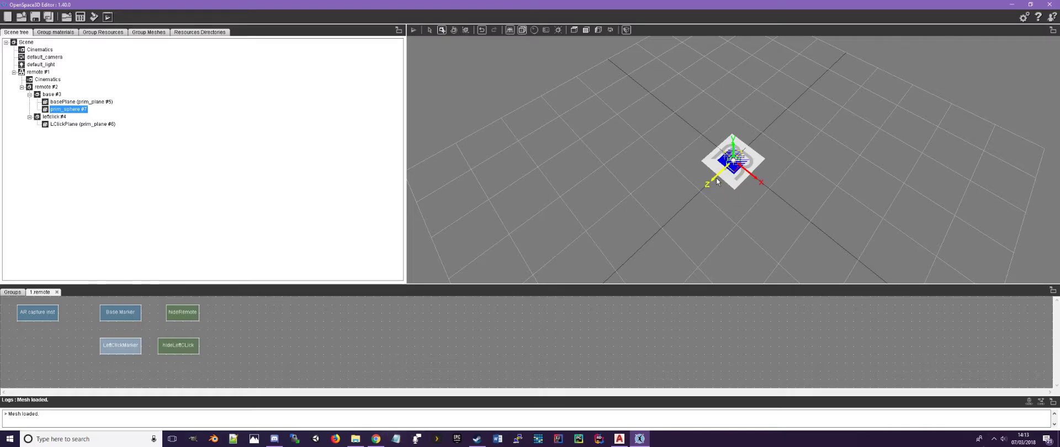
{"action": "left_click_drag", "start_coordinate": [720, 181], "coordinate": [739, 156]}
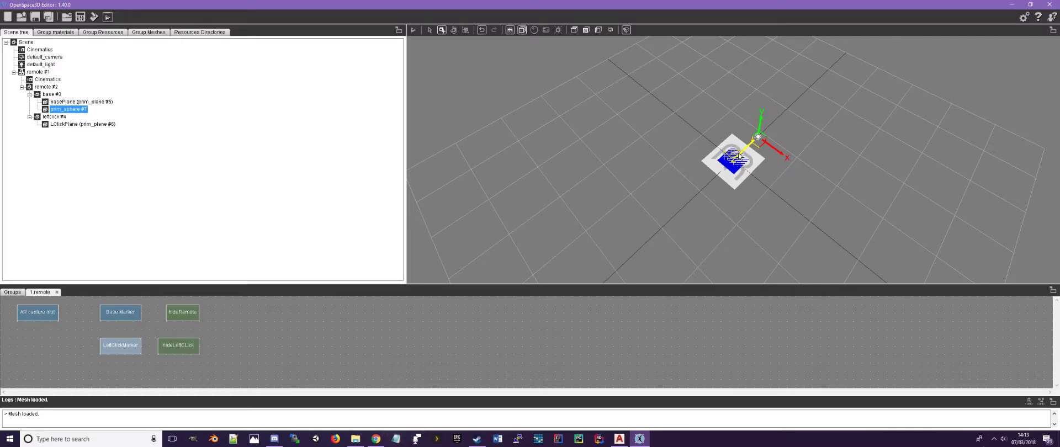
- Create a group material named Black, stored in colors.material in the OpenSpace3D assets/materials folder
{"action": "left_click", "coordinate": [66, 34]}
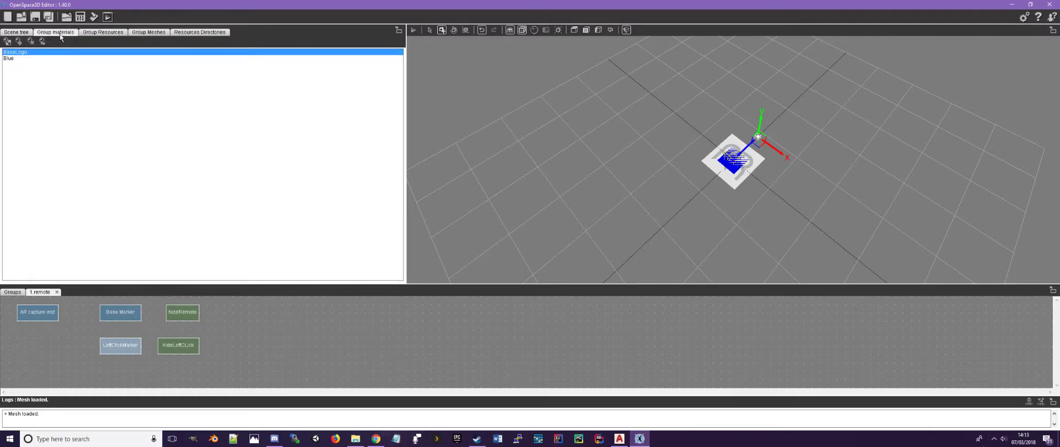
{"action": "left_click", "coordinate": [7, 42]}
{"action": "double_click", "coordinate": [85, 61]}
{"action": "type", "text": "Black"}
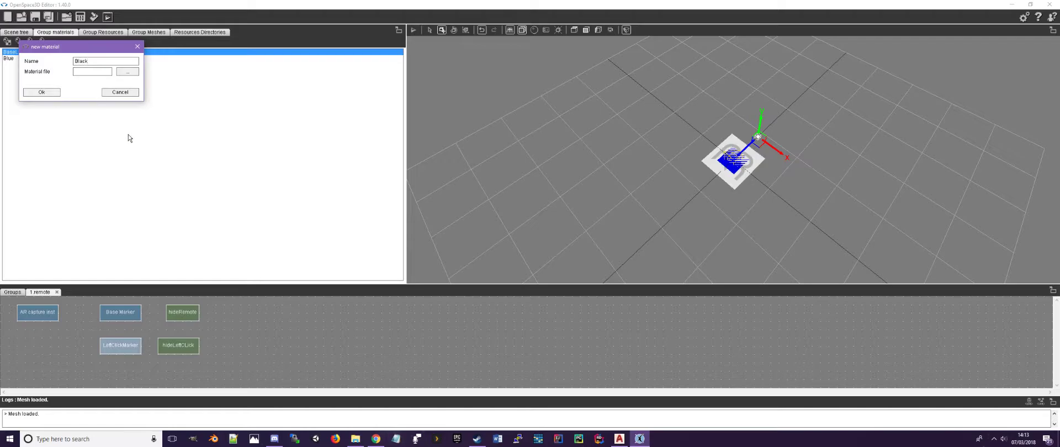
{"action": "left_click", "coordinate": [128, 71]}
{"action": "left_click", "coordinate": [188, 73]}
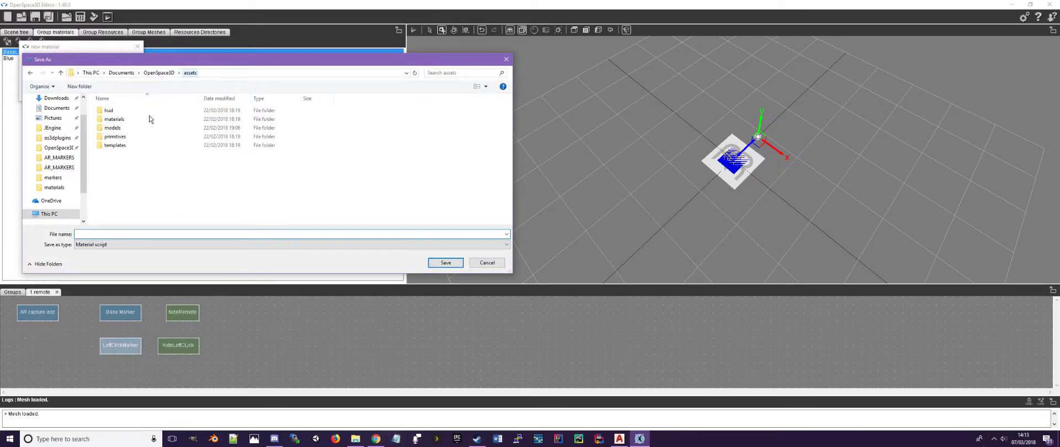
{"action": "double_click", "coordinate": [124, 120]}
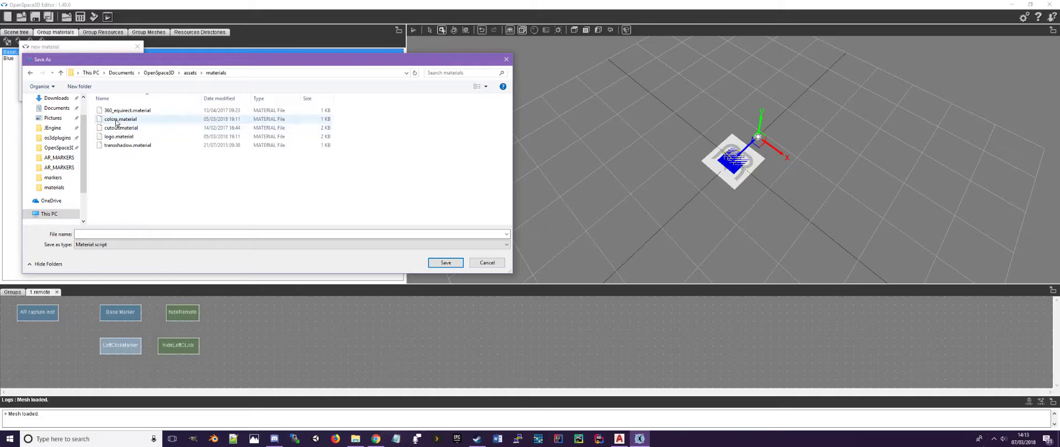
{"action": "double_click", "coordinate": [124, 119]}
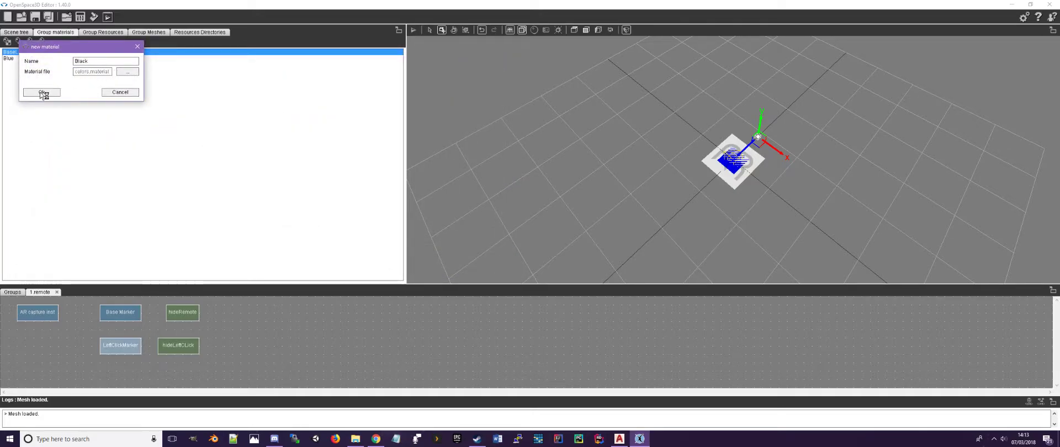
{"action": "left_click", "coordinate": [43, 93]}
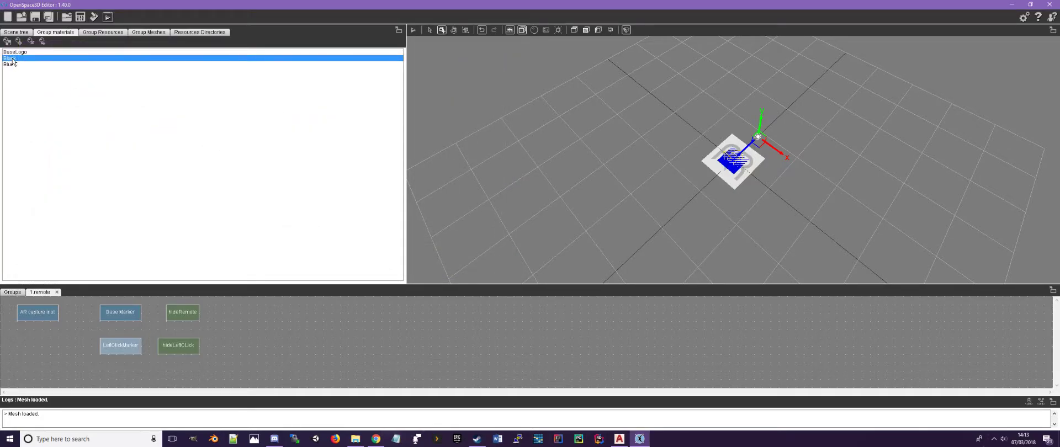
- Set the Black material's ambient color to black, RGB 0, 0, 0
{"action": "double_click", "coordinate": [12, 59]}
{"action": "left_click", "coordinate": [183, 231]}
{"action": "left_click_drag", "start_coordinate": [497, 274], "coordinate": [398, 270]}
{"action": "type", "text": "0"}
{"action": "key", "text": "Tab"}
{"action": "type", "text": "0"}
{"action": "key", "text": "Tab"}
{"action": "type", "text": "0"}
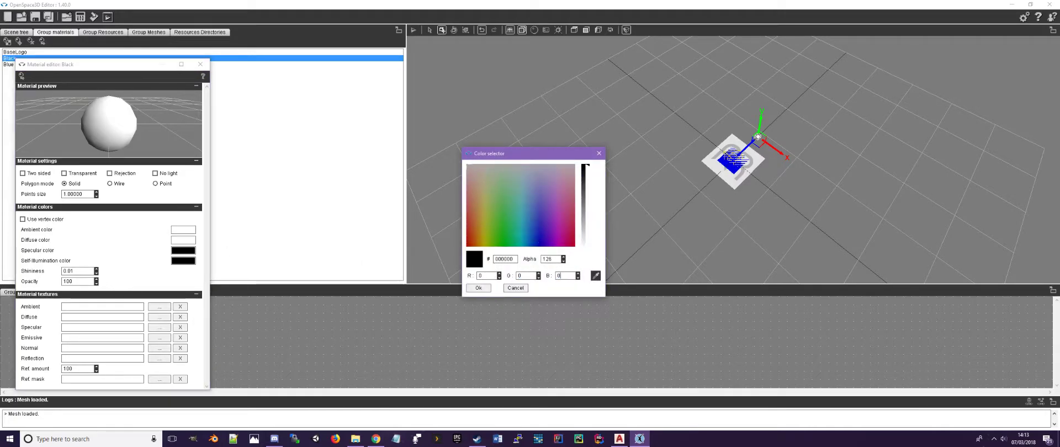
{"action": "left_click", "coordinate": [478, 288]}
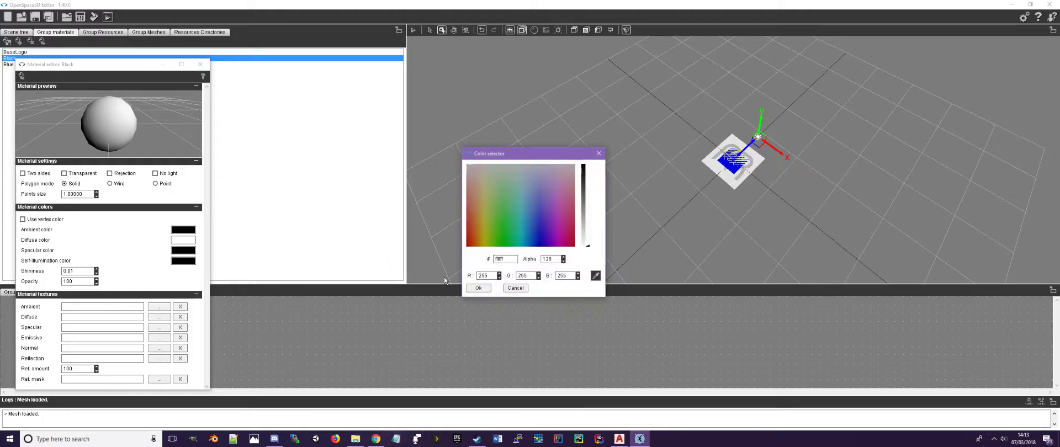
- Set the Black material's diffuse color to RGB 0, 0, 0 and close the material editor
{"action": "type", "text": "0"}
{"action": "key", "text": "Tab"}
{"action": "type", "text": "0"}
{"action": "key", "text": "Tab"}
{"action": "type", "text": "0"}
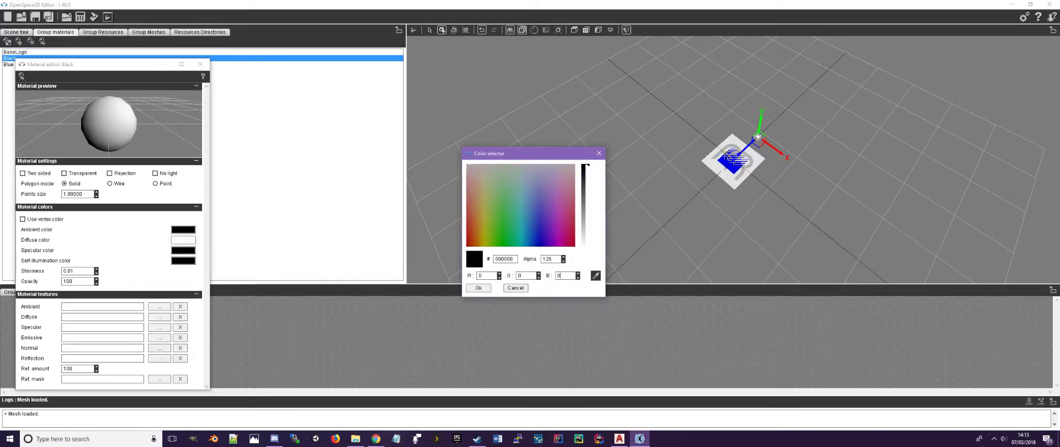
{"action": "left_click", "coordinate": [477, 289]}
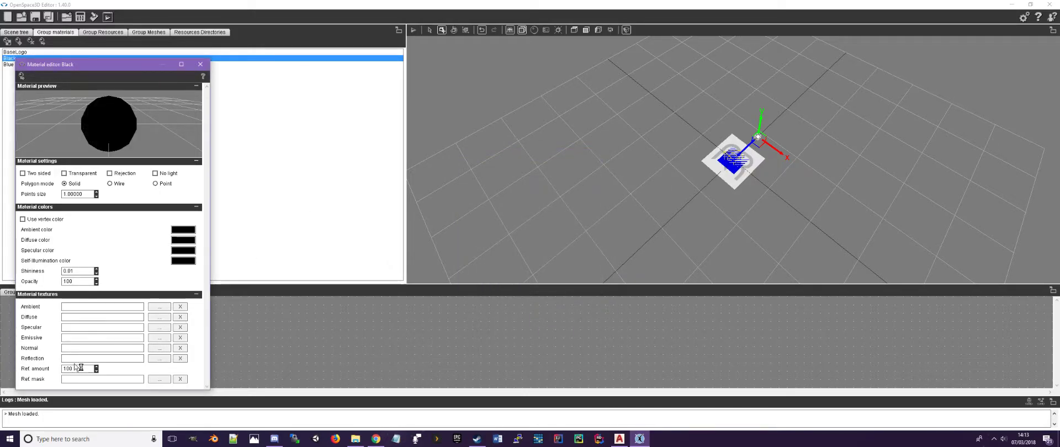
{"action": "left_click_drag", "start_coordinate": [110, 64], "coordinate": [162, 41]}
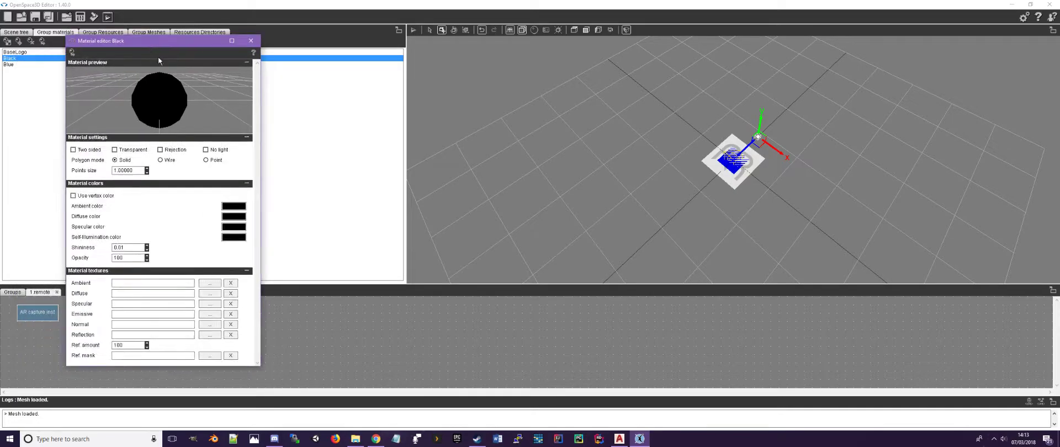
{"action": "left_click", "coordinate": [252, 41]}
- Set the alias of the prim_sphere object under the base dummy to Cursor
{"action": "left_click", "coordinate": [16, 32]}
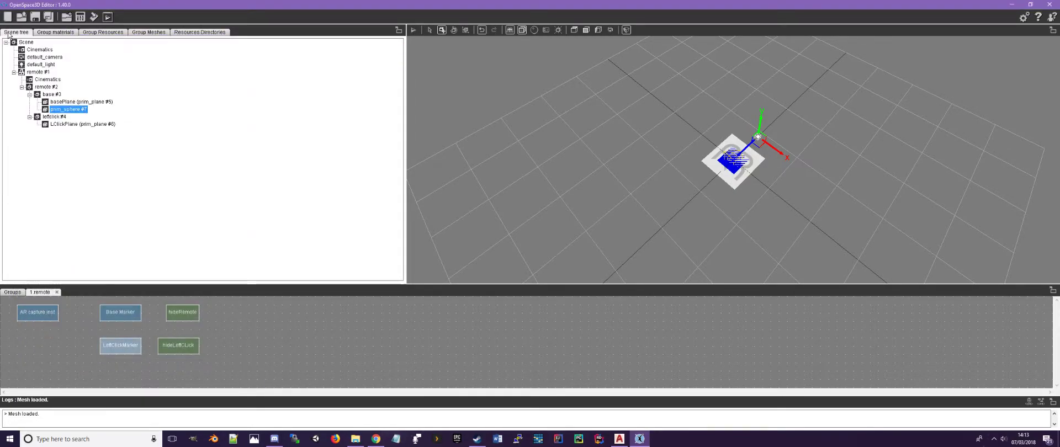
{"action": "right_click", "coordinate": [61, 109]}
{"action": "left_click", "coordinate": [119, 181]}
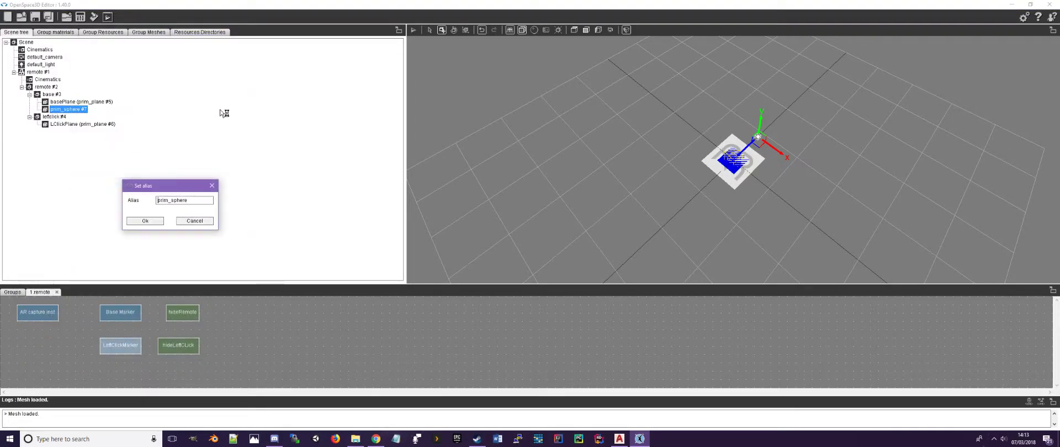
{"action": "type", "text": "Curs"}
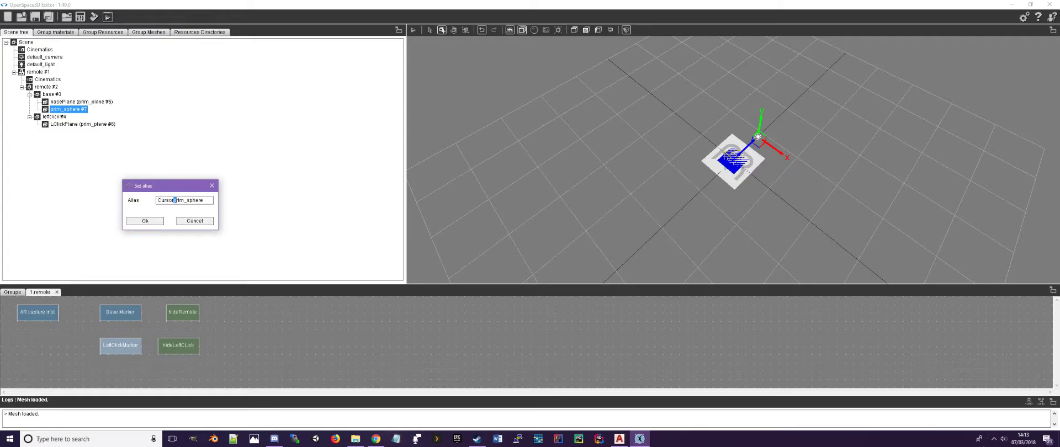
{"action": "type", "text": "or"}
{"action": "left_click_drag", "start_coordinate": [201, 200], "coordinate": [212, 201]}
{"action": "key", "text": "BackSpace"}
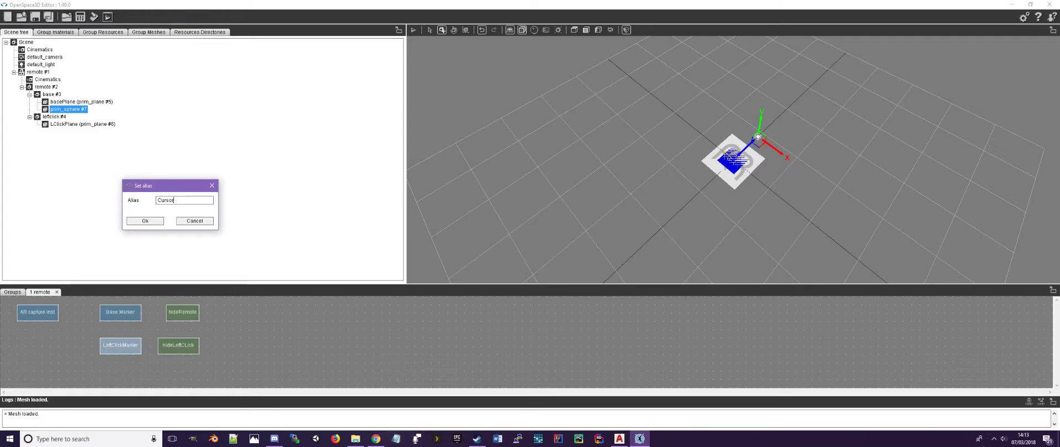
{"action": "left_click", "coordinate": [139, 221]}
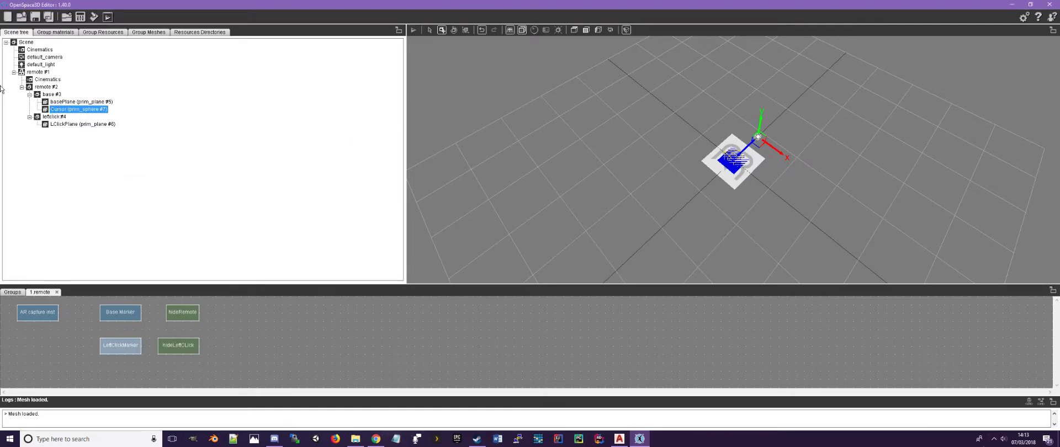
- Assign the Black material to the Cursor sphere
{"action": "right_click", "coordinate": [83, 111]}
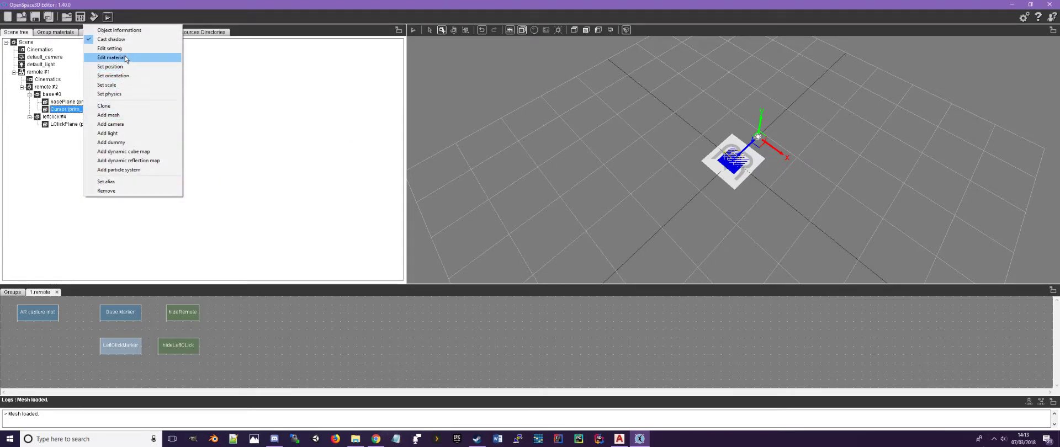
{"action": "left_click", "coordinate": [129, 58]}
{"action": "left_click", "coordinate": [292, 90]}
{"action": "left_click", "coordinate": [210, 111]}
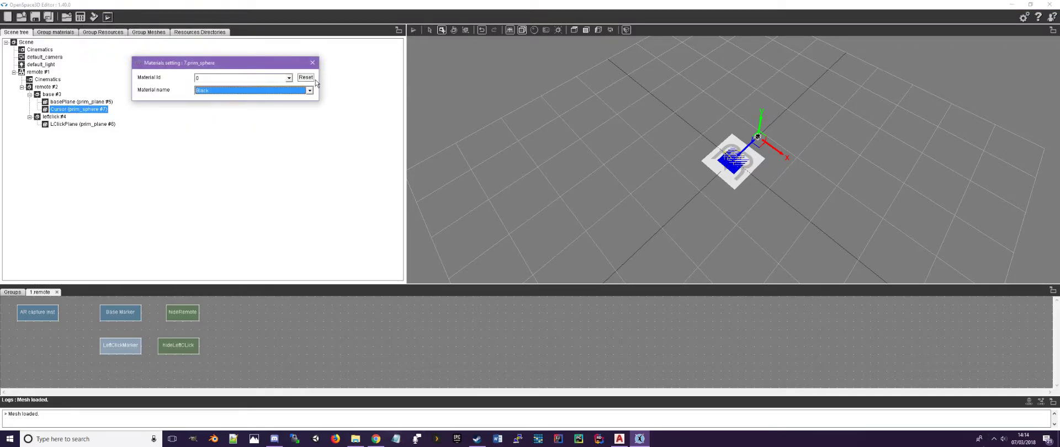
{"action": "left_click", "coordinate": [312, 63]}
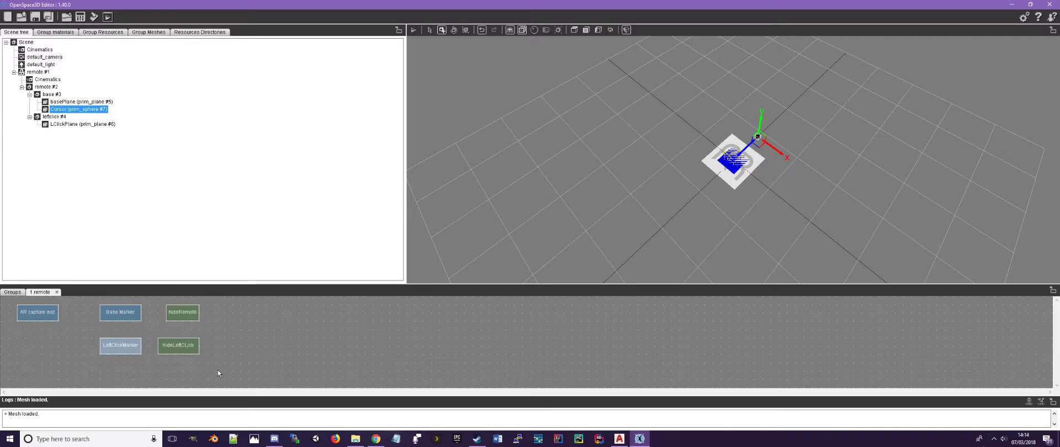
- Link the Base Marker's Found event to hideRemote's Show action and its Lost event to the Hide action
{"action": "mouse_move", "coordinate": [878, 197]}
{"action": "middle_mouse_down"}
{"action": "mouse_move", "coordinate": [724, 128]}
{"action": "mouse_move", "coordinate": [805, 182]}
{"action": "mouse_move", "coordinate": [718, 198]}
{"action": "middle_mouse_up"}
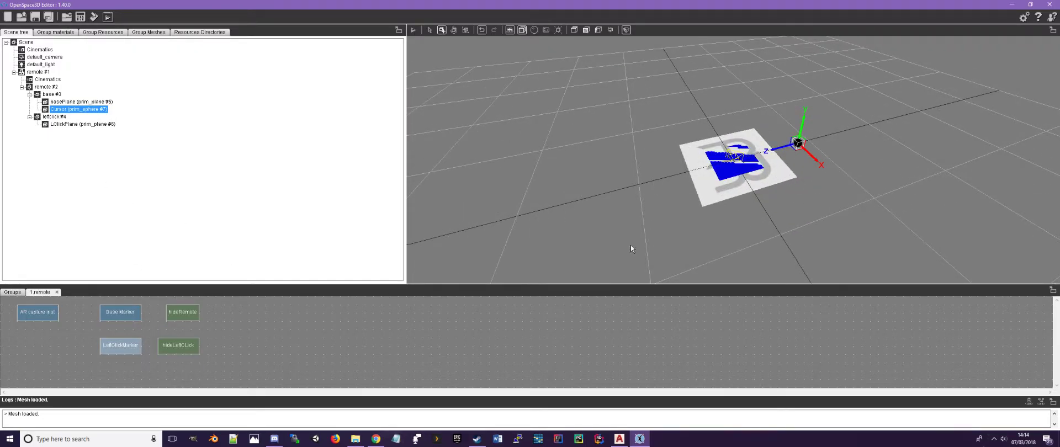
{"action": "right_click", "coordinate": [128, 312]}
{"action": "left_click", "coordinate": [94, 310]}
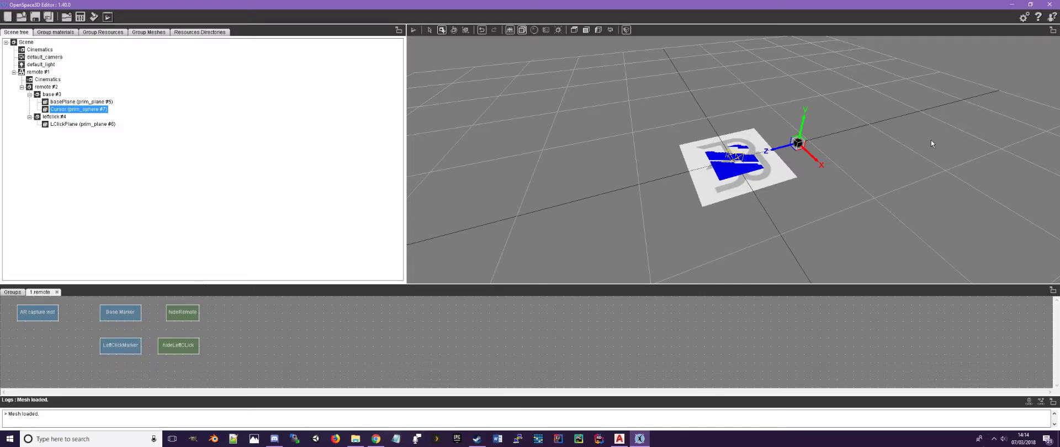
{"action": "right_click", "coordinate": [127, 314]}
{"action": "left_click", "coordinate": [166, 215]}
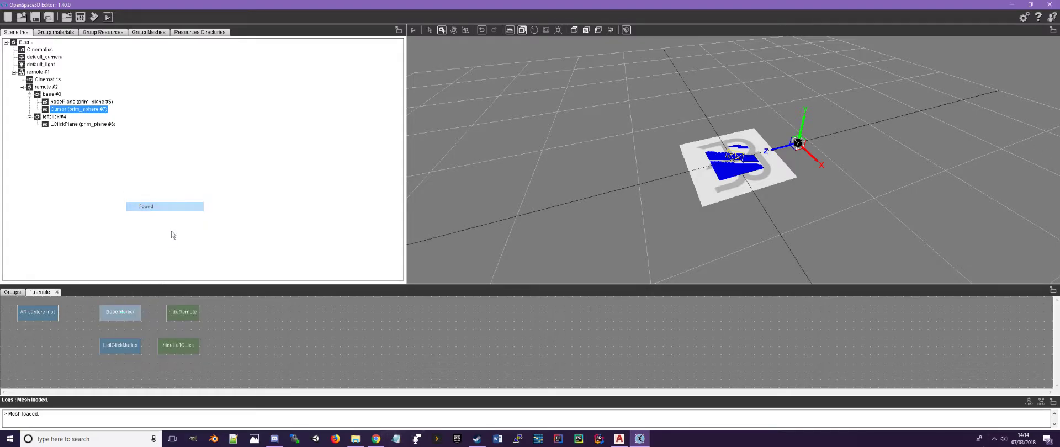
{"action": "left_click", "coordinate": [173, 313]}
{"action": "left_click", "coordinate": [191, 319]}
{"action": "right_click", "coordinate": [128, 313]}
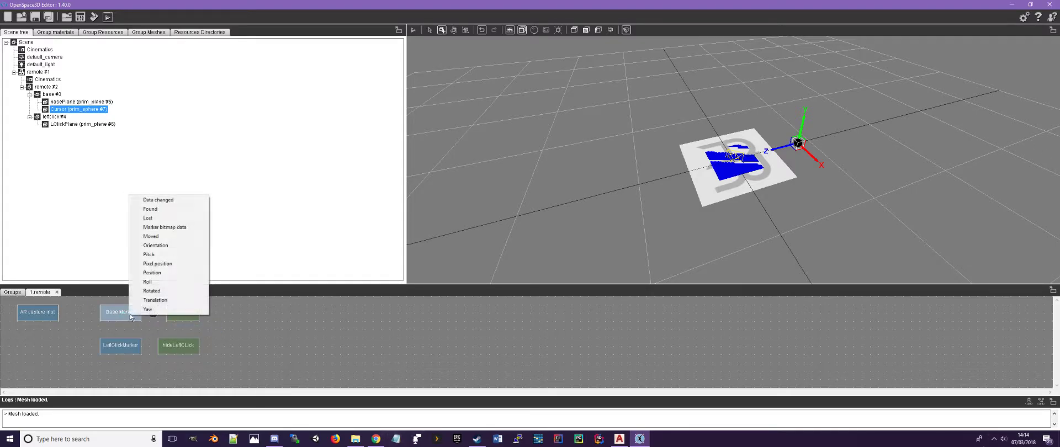
{"action": "left_click", "coordinate": [166, 218]}
{"action": "left_click", "coordinate": [178, 314]}
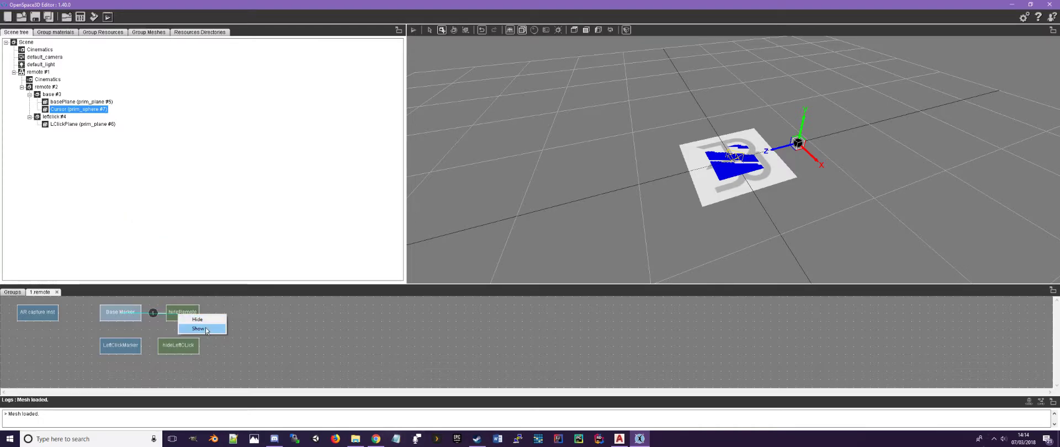
- Link the LeftClickMarker's Found event to the left-click hide plugin's Show action and its Lost event to Hide
{"action": "right_click", "coordinate": [122, 348]}
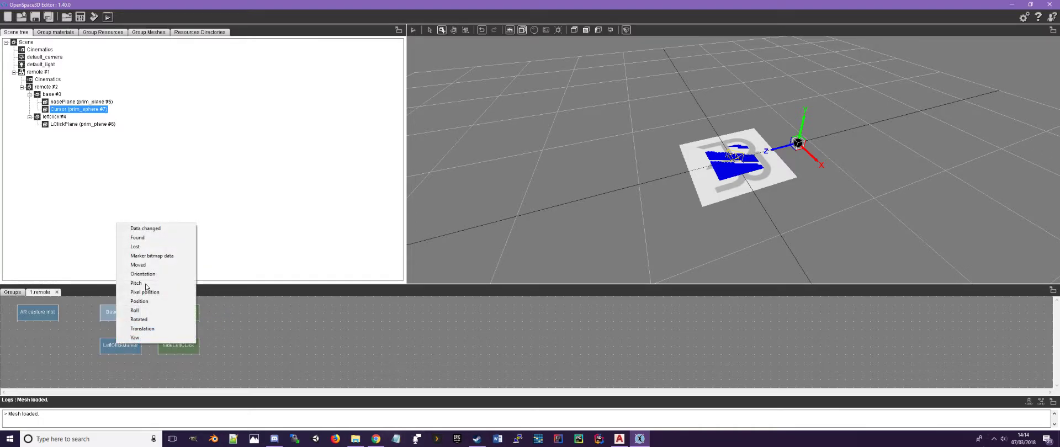
{"action": "left_click", "coordinate": [153, 241]}
{"action": "left_click", "coordinate": [197, 338]}
{"action": "left_click", "coordinate": [207, 358]}
{"action": "right_click", "coordinate": [119, 349]}
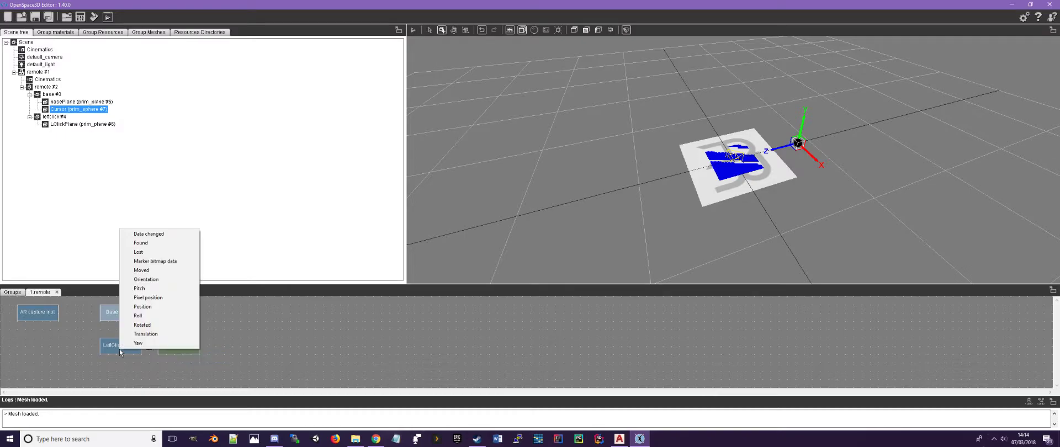
{"action": "left_click", "coordinate": [159, 262]}
{"action": "left_click", "coordinate": [179, 346]}
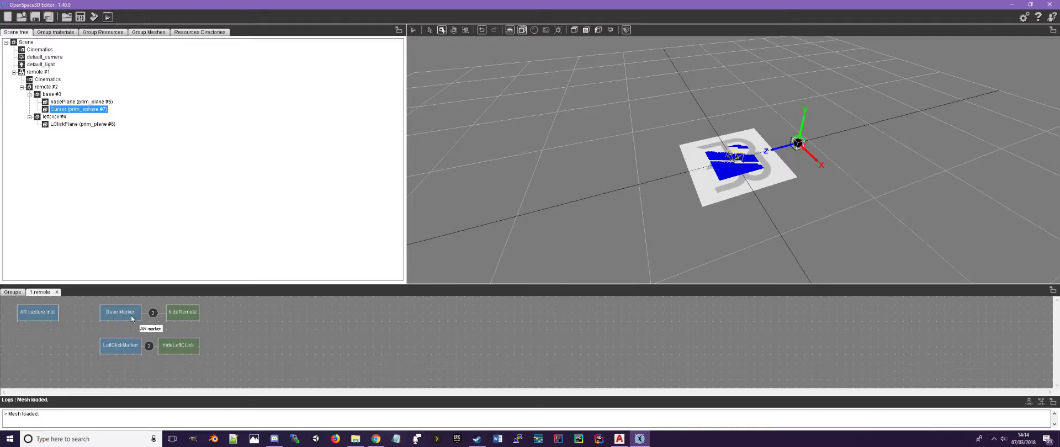
- Set the source object of the hideRemote plugin to the remote #2 dummy
{"action": "double_click", "coordinate": [187, 317]}
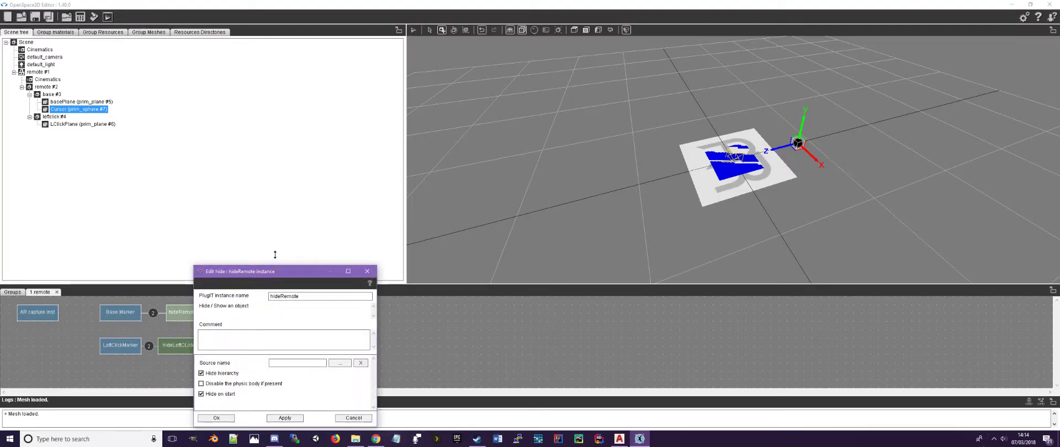
{"action": "left_click", "coordinate": [345, 364]}
{"action": "left_click", "coordinate": [513, 227]}
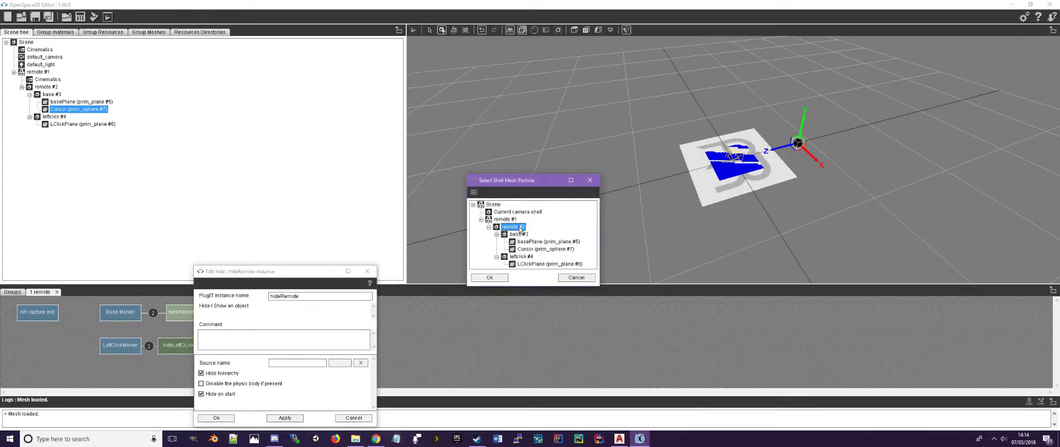
{"action": "double_click", "coordinate": [493, 231]}
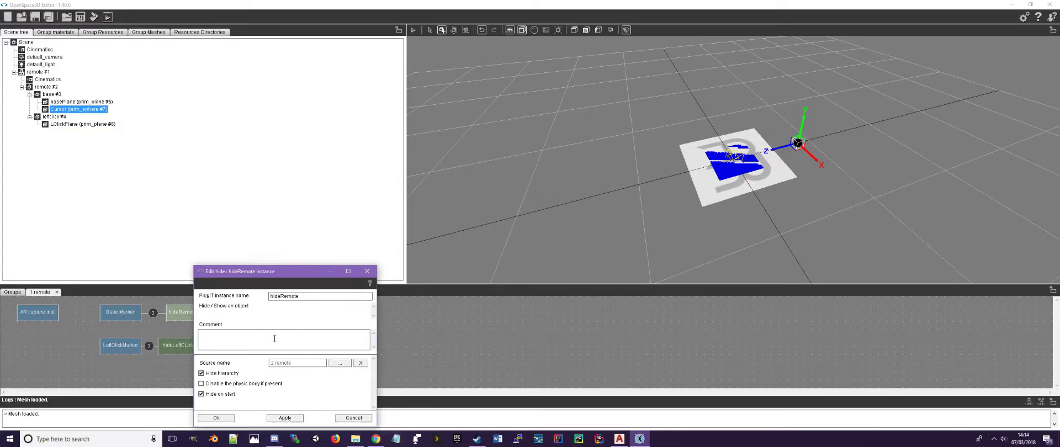
{"action": "left_click", "coordinate": [216, 417]}
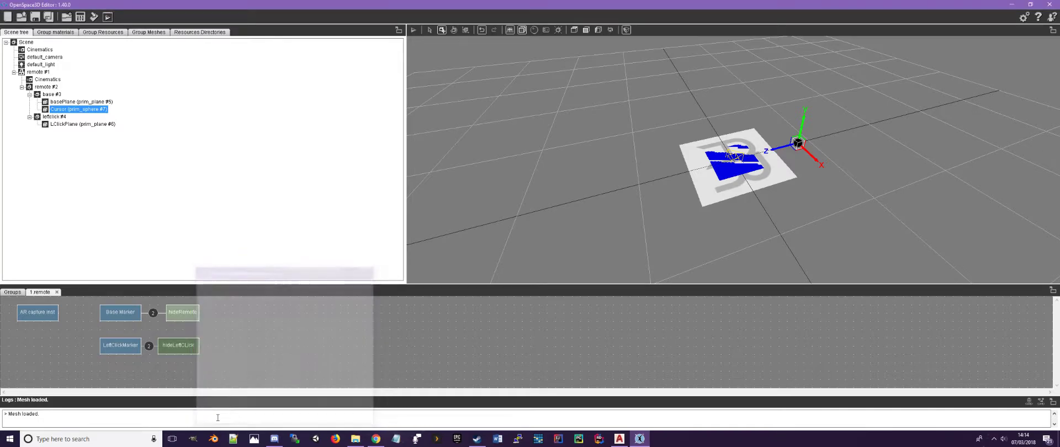
- Set the source object of the left-click hide plugin to the leftclick #4 dummy
{"action": "double_click", "coordinate": [177, 345]}
{"action": "left_click", "coordinate": [324, 364]}
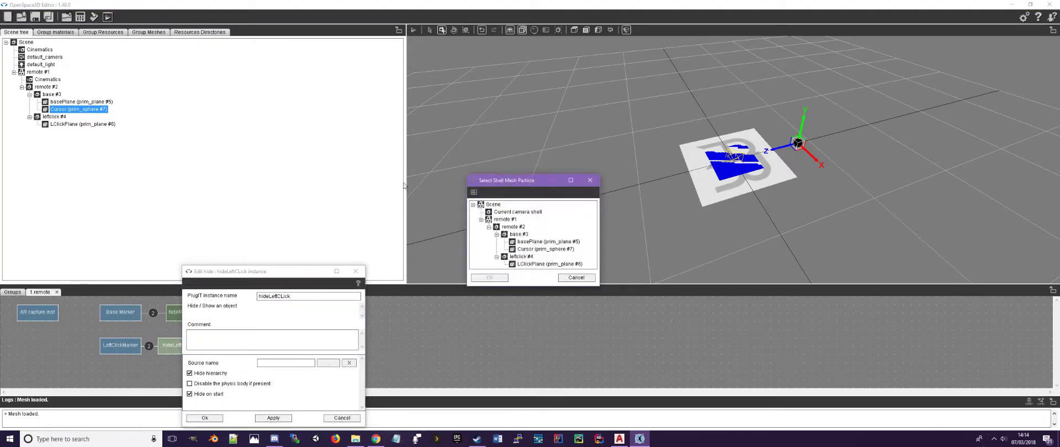
{"action": "double_click", "coordinate": [521, 257]}
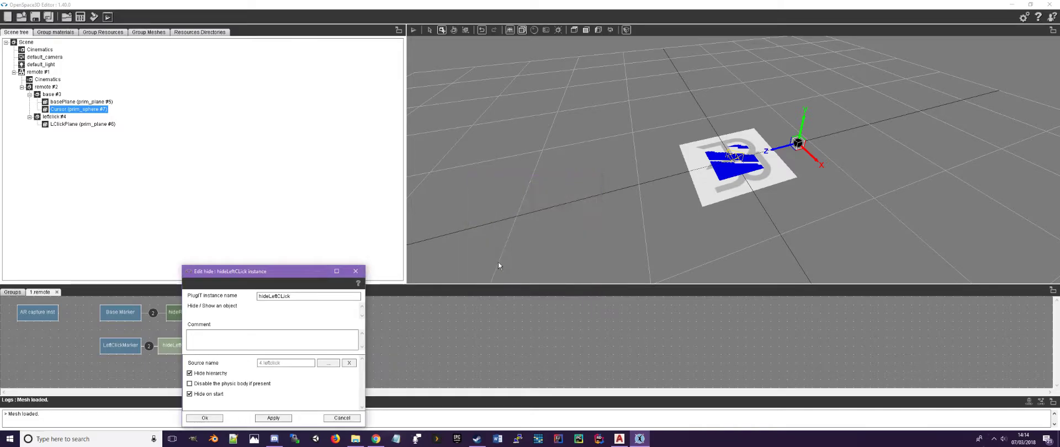
{"action": "left_click", "coordinate": [209, 418]}
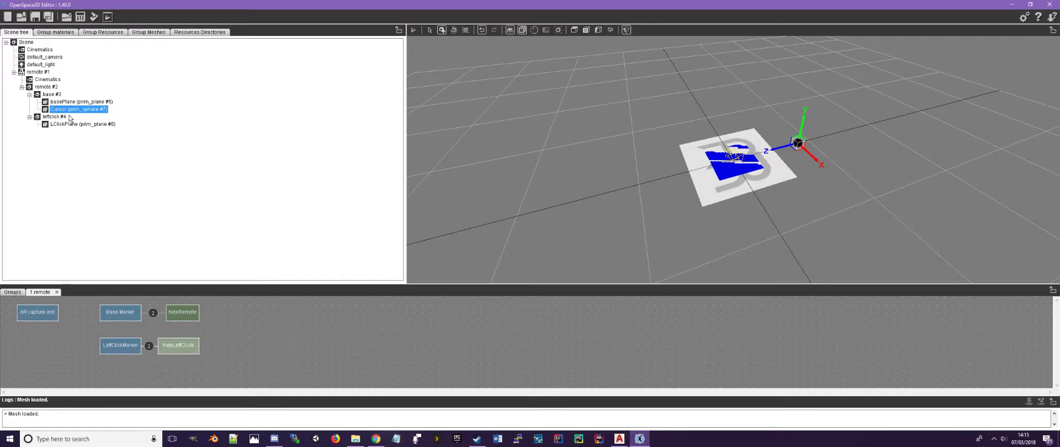
{"action": "left_click", "coordinate": [215, 328]}
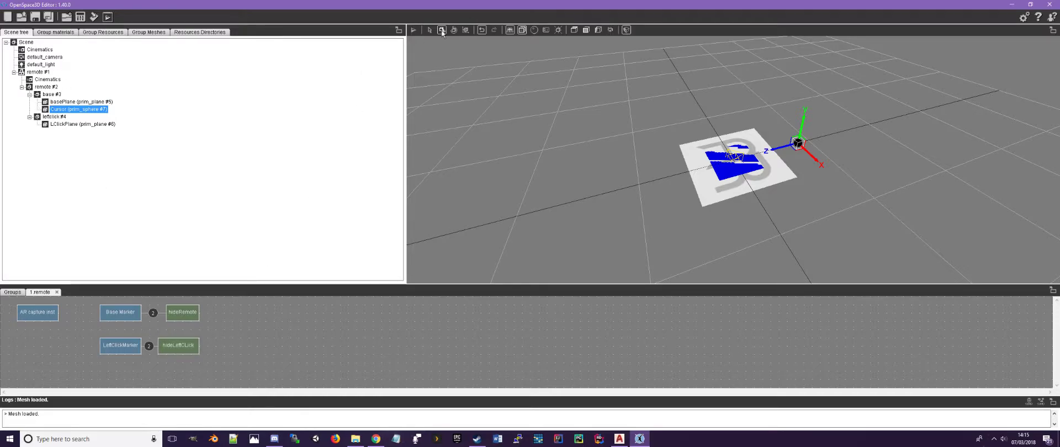
- Run the scene to test the marker tracking with the camera, and return to editing
{"action": "left_click", "coordinate": [414, 30]}
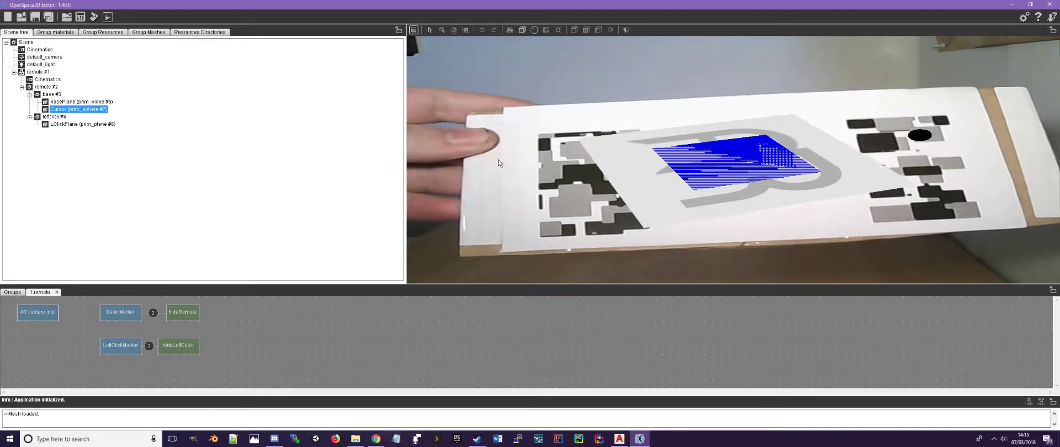
{"action": "left_click", "coordinate": [414, 30]}
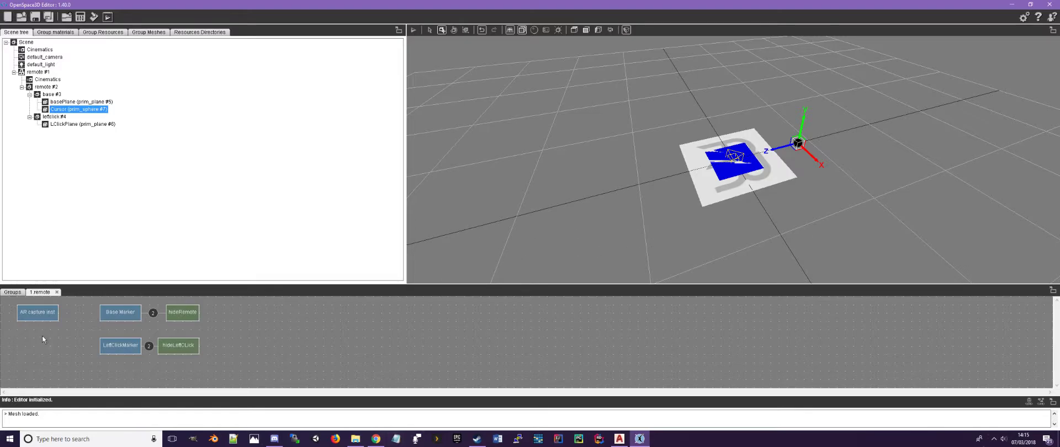
- Set the Base Marker's associated object to the base #3 dummy
{"action": "double_click", "coordinate": [131, 313]}
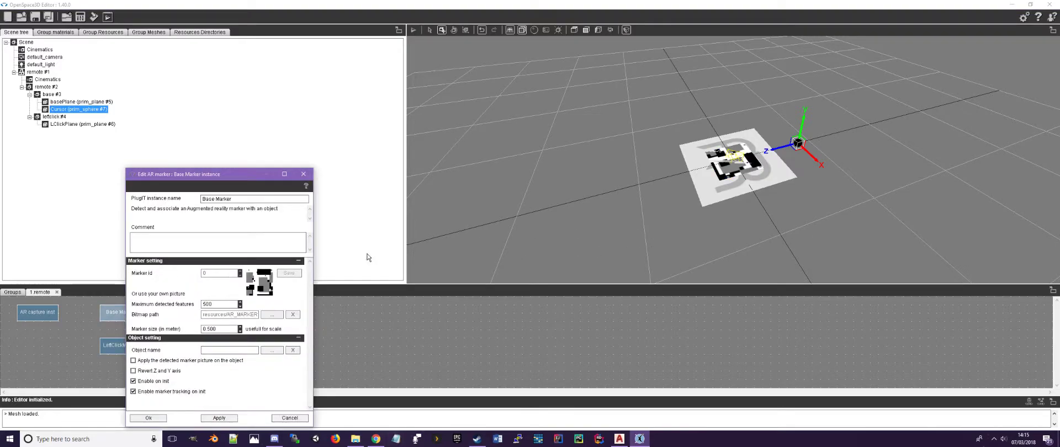
{"action": "left_click", "coordinate": [149, 419]}
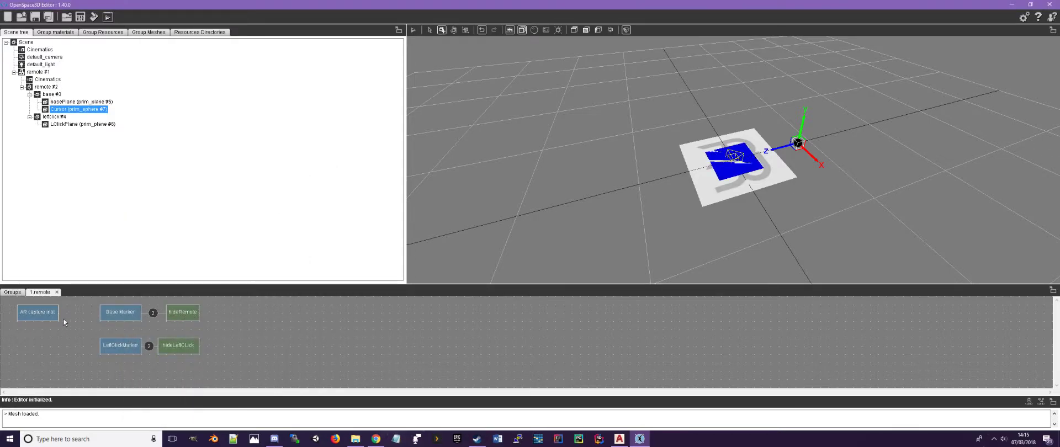
{"action": "double_click", "coordinate": [120, 312]}
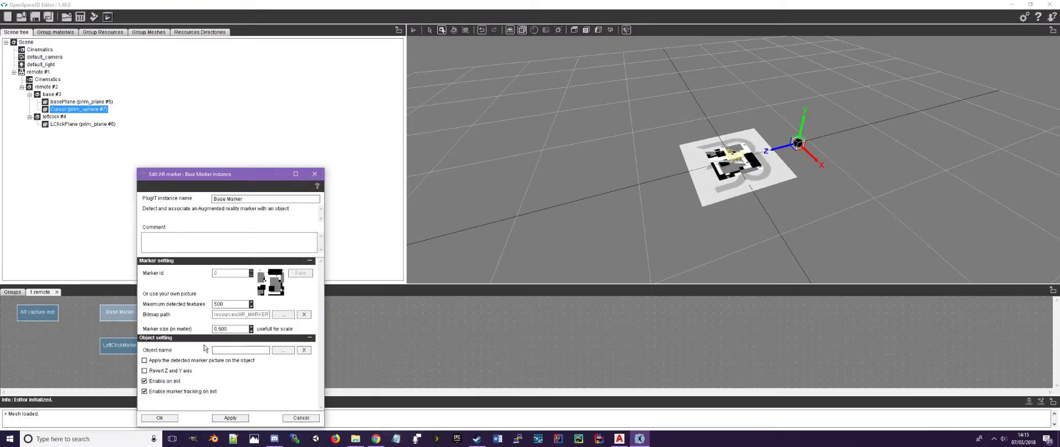
{"action": "left_click", "coordinate": [281, 352]}
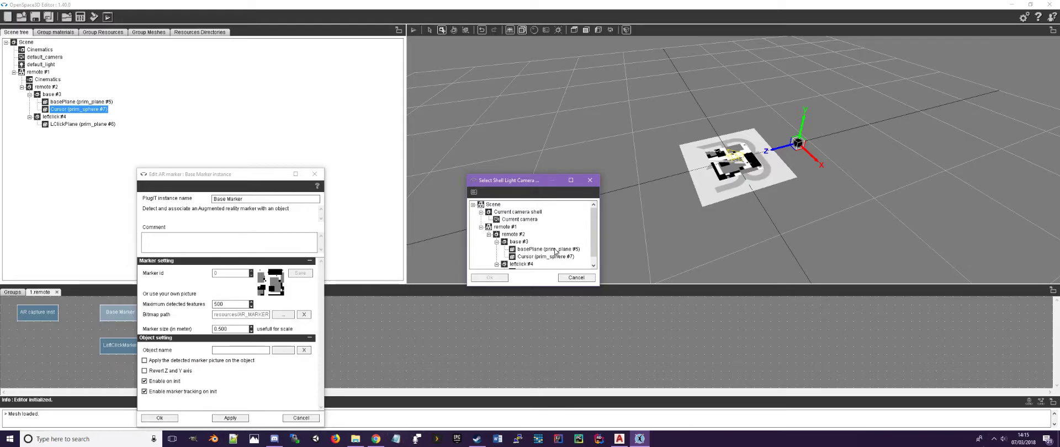
{"action": "double_click", "coordinate": [517, 244]}
{"action": "left_click", "coordinate": [165, 420]}
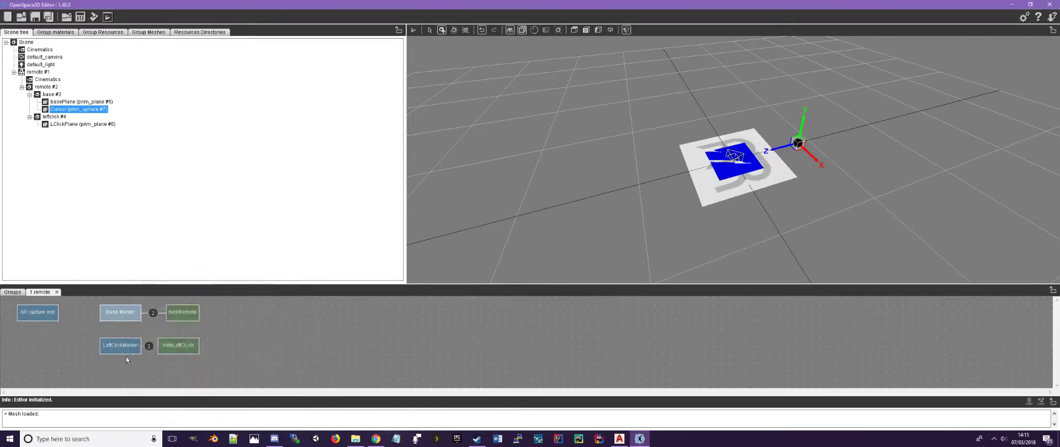
- Set the LeftClickMarker's associated object to the leftclick #4 dummy and test-run the scene with the camera
{"action": "double_click", "coordinate": [125, 351]}
{"action": "left_click", "coordinate": [287, 349]}
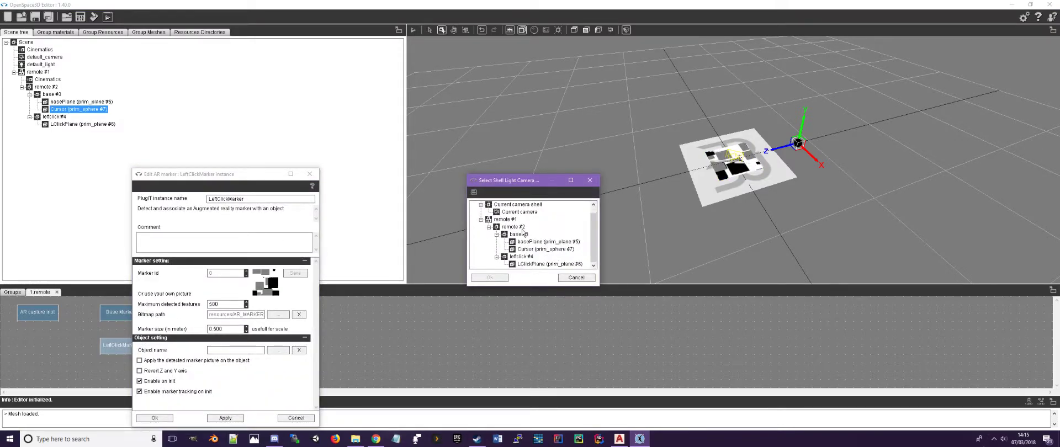
{"action": "double_click", "coordinate": [521, 257]}
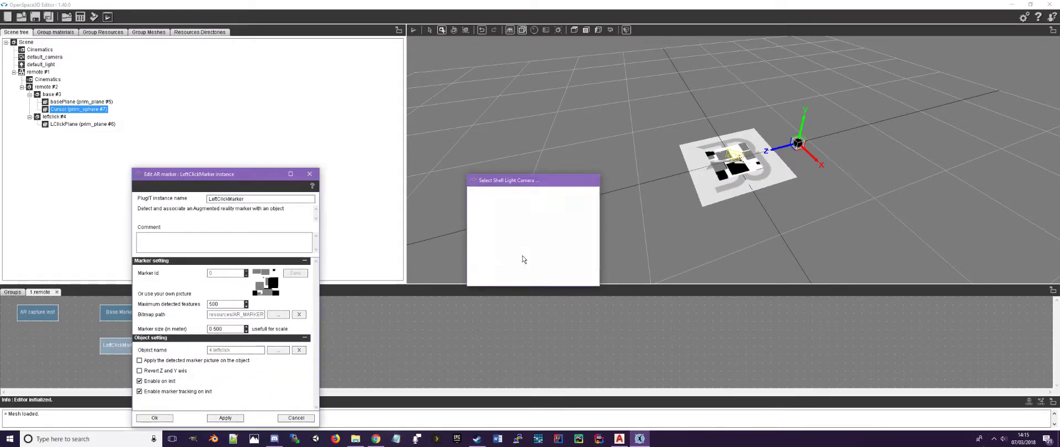
{"action": "left_click", "coordinate": [146, 418]}
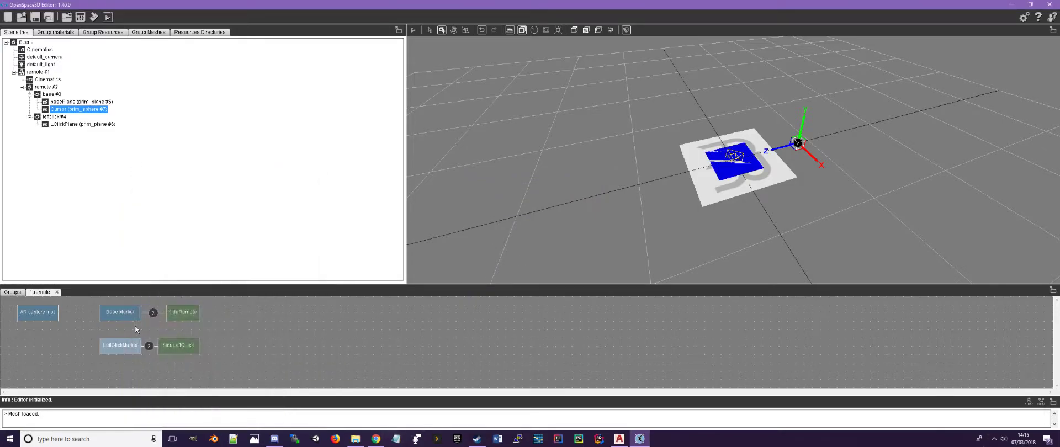
{"action": "left_click", "coordinate": [413, 30]}
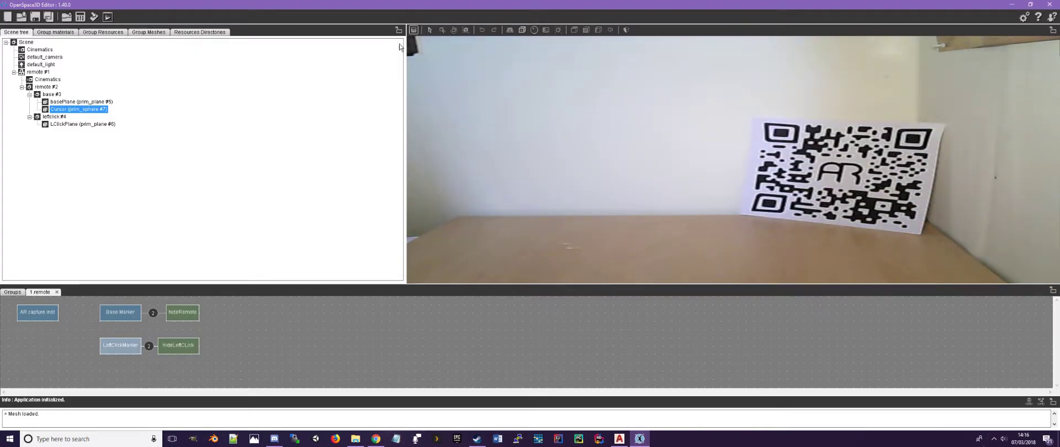
{"action": "left_click", "coordinate": [416, 31]}
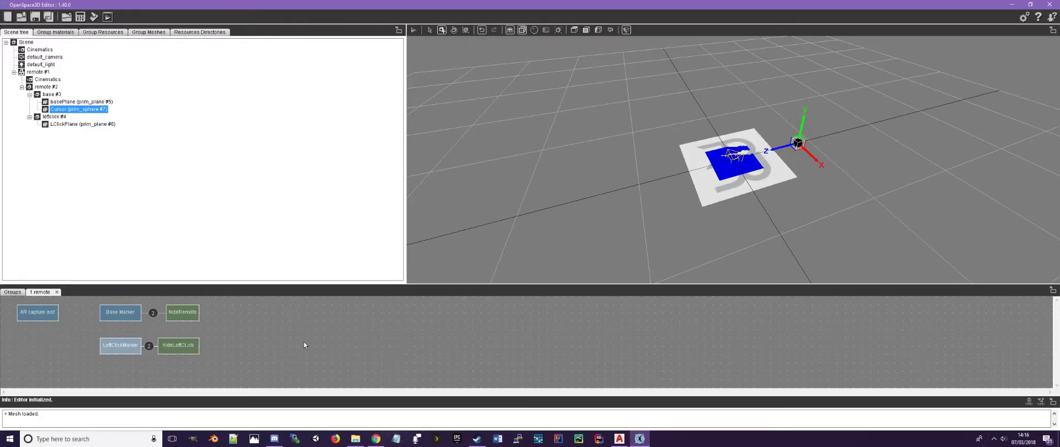
- Add an object position plugin to the remote group, with local coordinates and setting the position on start both disabled
{"action": "left_click", "coordinate": [270, 320]}
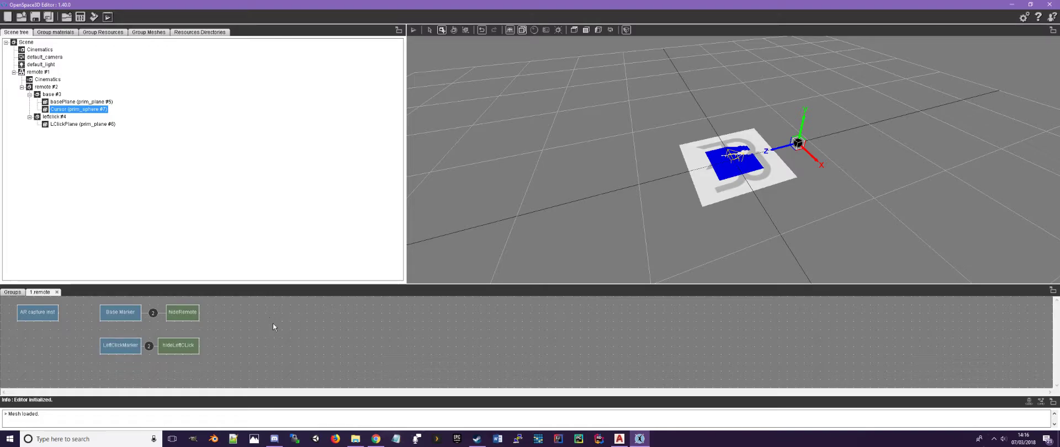
{"action": "right_click", "coordinate": [270, 320]}
{"action": "mouse_move", "coordinate": [314, 274]}
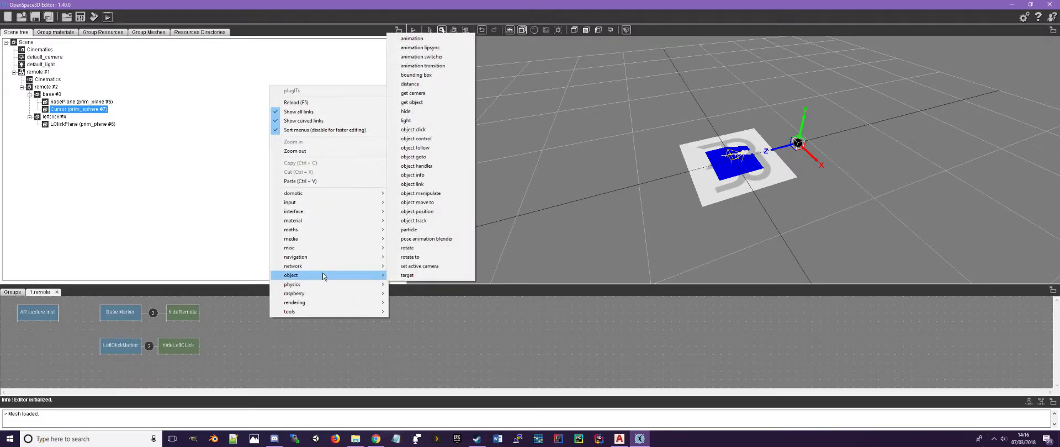
{"action": "left_click", "coordinate": [436, 211]}
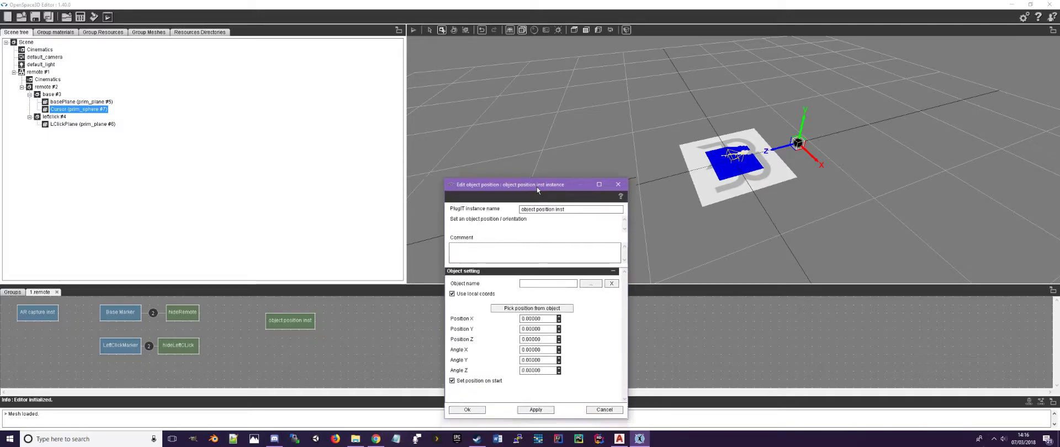
{"action": "left_click_drag", "start_coordinate": [531, 195], "coordinate": [565, 122]}
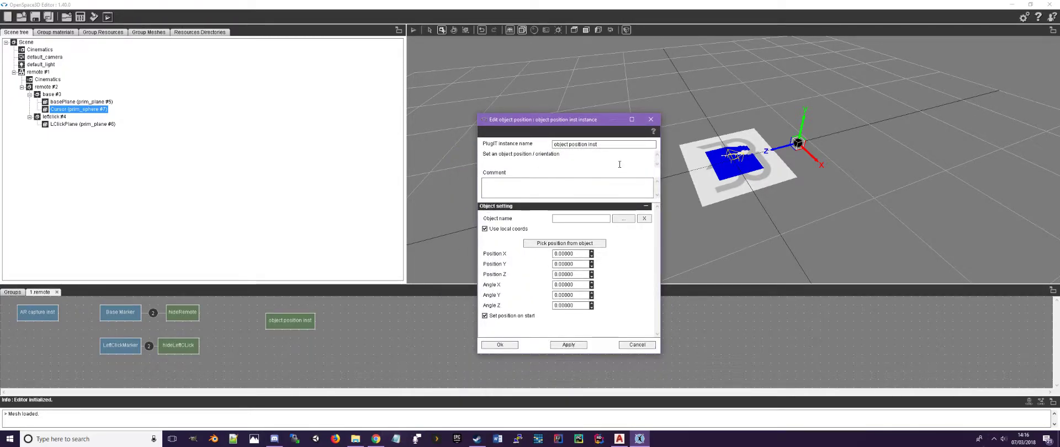
{"action": "left_click", "coordinate": [485, 229]}
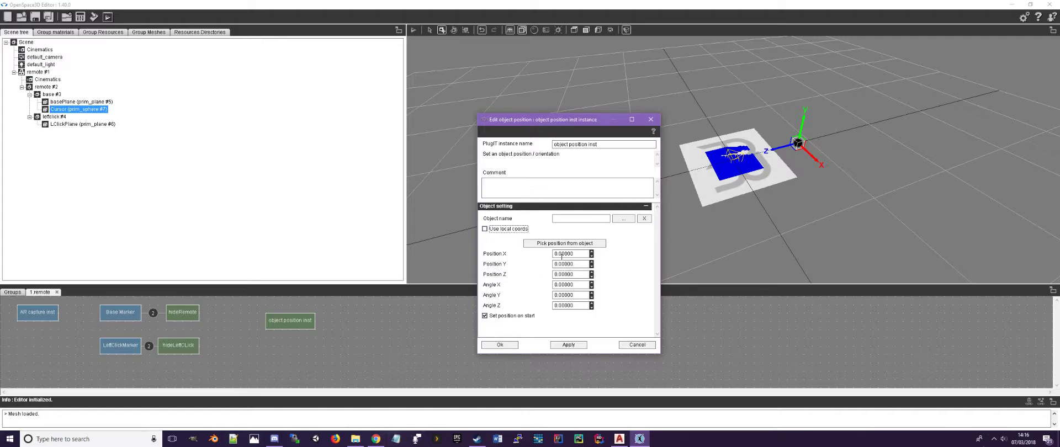
{"action": "left_click", "coordinate": [509, 316]}
- Assign the Cursor sphere as the object of the object position plugin and place its block beside hideRemote
{"action": "left_click", "coordinate": [624, 220]}
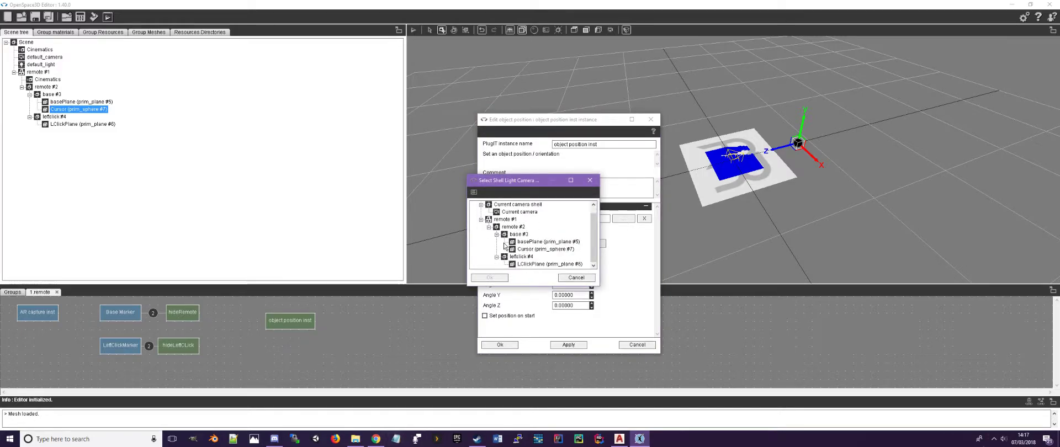
{"action": "left_click", "coordinate": [548, 249]}
{"action": "left_click", "coordinate": [490, 278]}
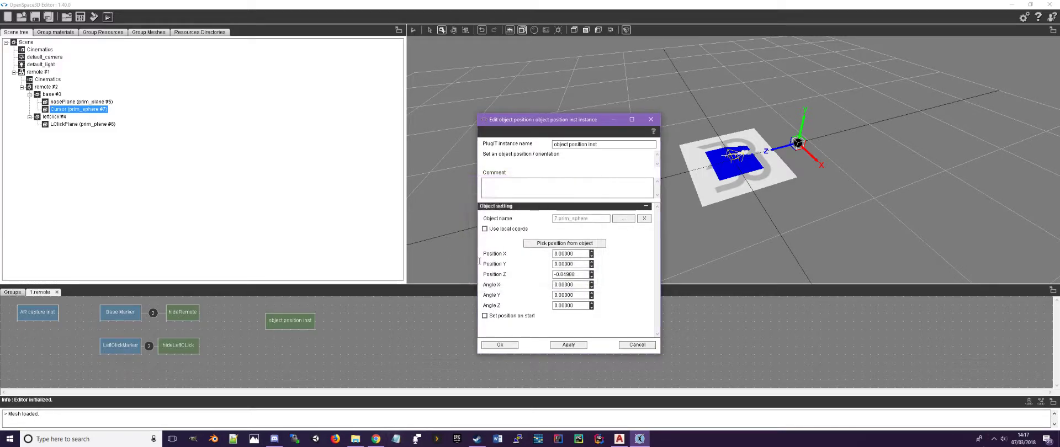
{"action": "left_click", "coordinate": [501, 346]}
{"action": "left_click_drag", "start_coordinate": [290, 327], "coordinate": [257, 315]}
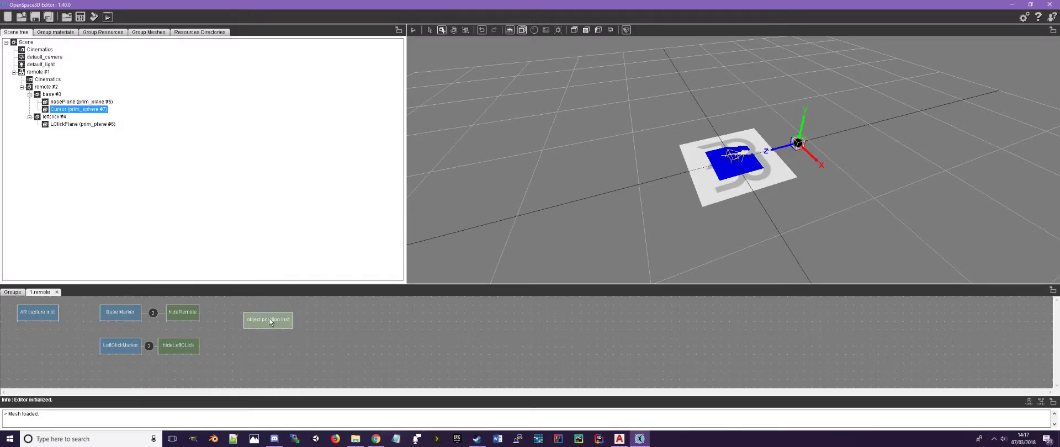
- Add a mouse input plugin named Mouse to the remote group
{"action": "right_click", "coordinate": [368, 321]}
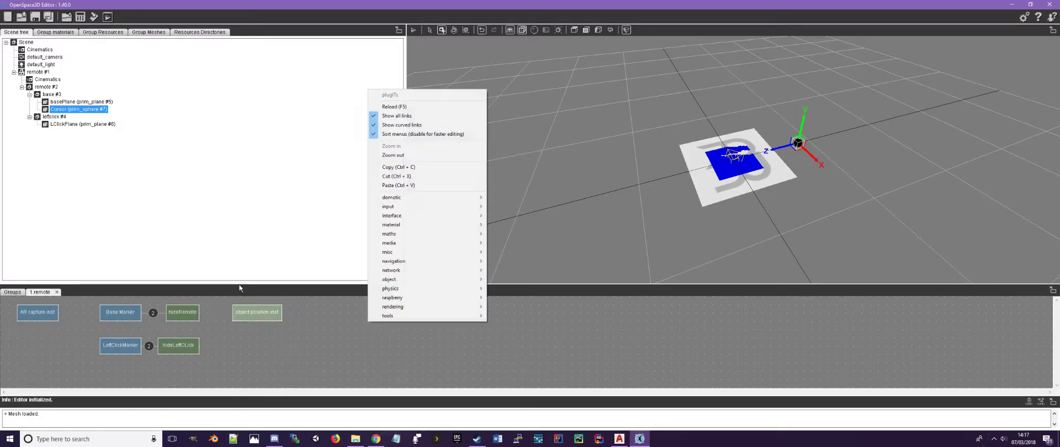
{"action": "mouse_move", "coordinate": [434, 203]}
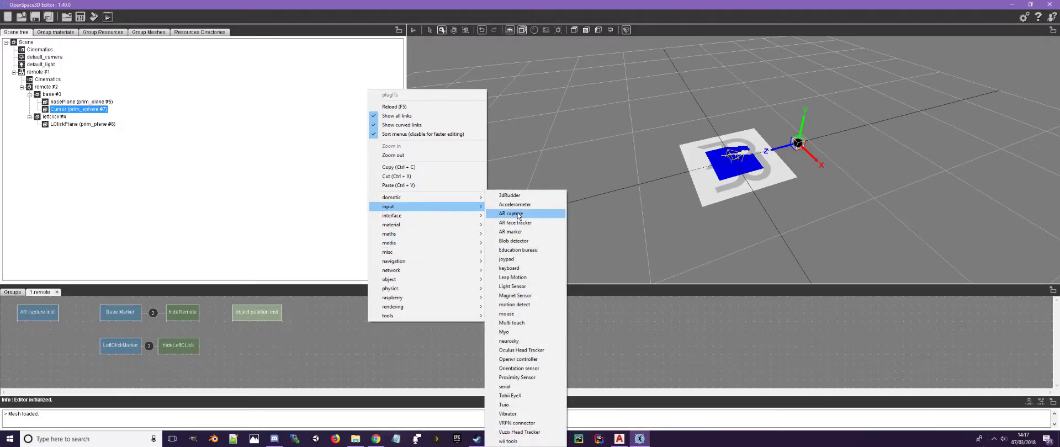
{"action": "left_click", "coordinate": [519, 314]}
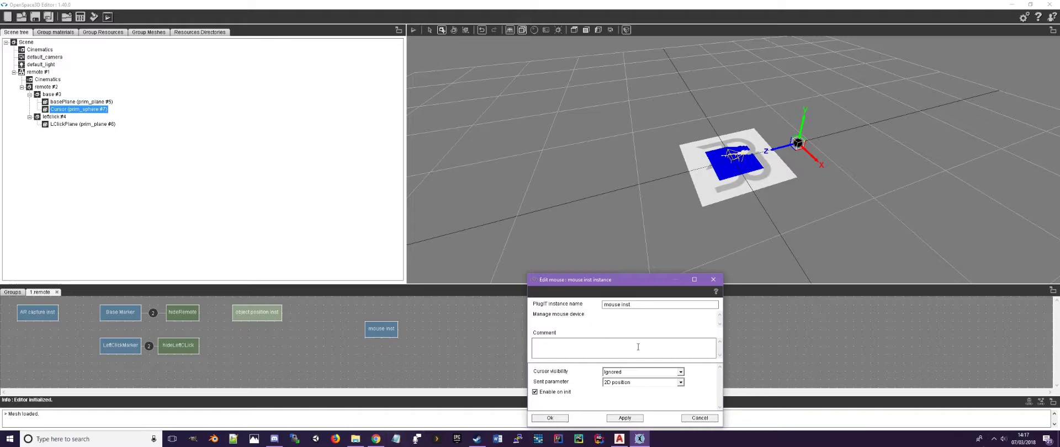
{"action": "left_click_drag", "start_coordinate": [637, 305], "coordinate": [529, 306]}
{"action": "key", "text": "BackSpace"}
{"action": "type", "text": "Mouse"}
{"action": "left_click", "coordinate": [549, 418]}
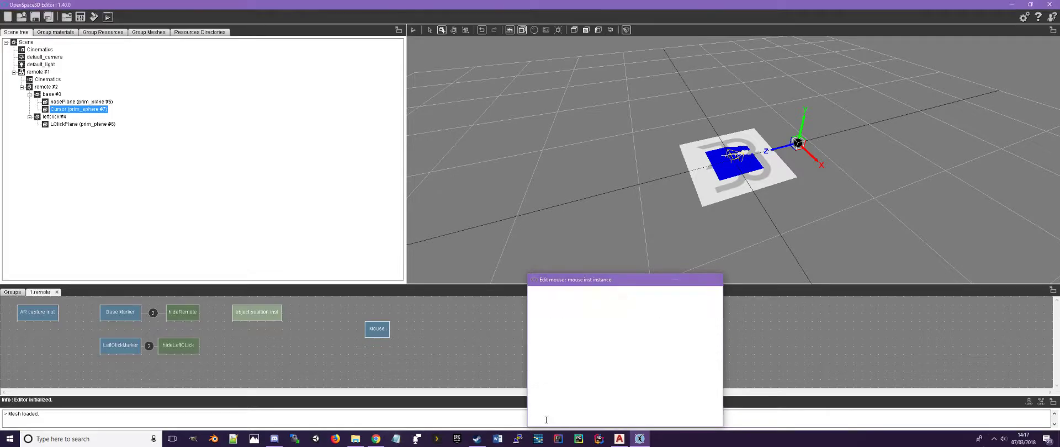
- Rename the object position plugin as Cursor Marker
{"action": "double_click", "coordinate": [271, 316]}
{"action": "left_click_drag", "start_coordinate": [424, 218], "coordinate": [211, 206]}
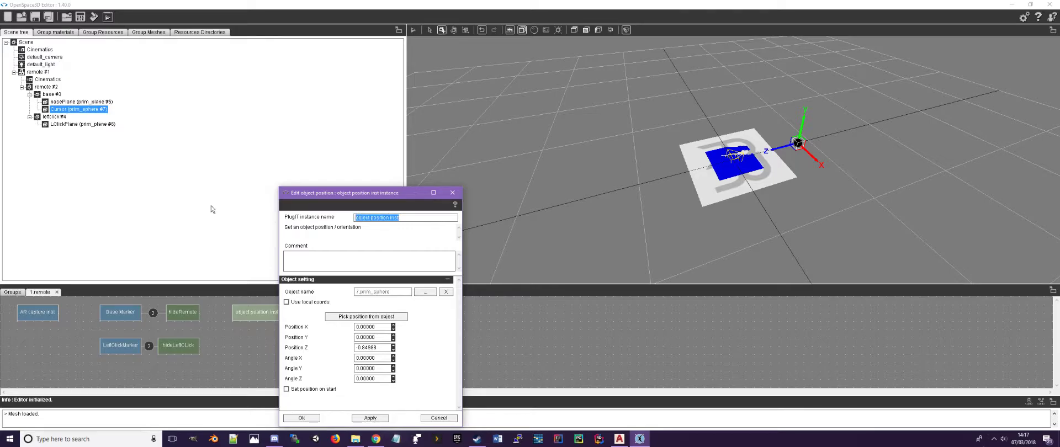
{"action": "type", "text": "Cursor Marker"}
{"action": "left_click", "coordinate": [307, 419]}
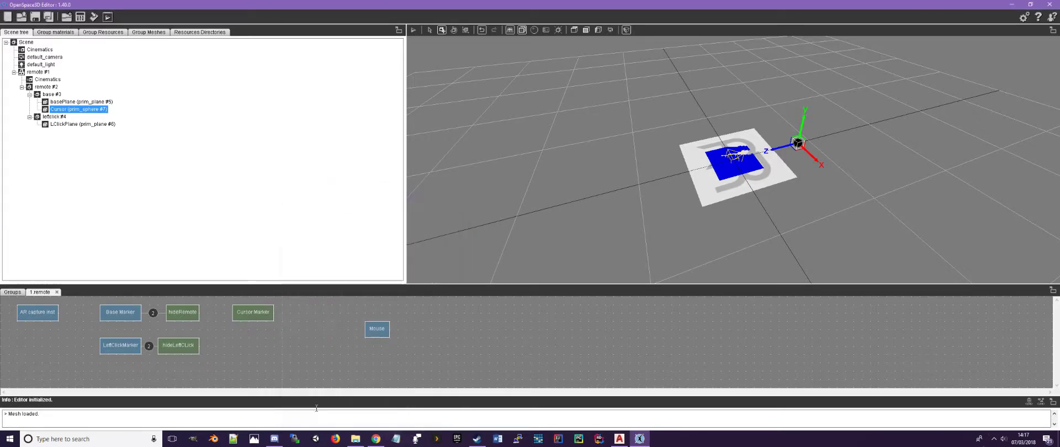
- Align the Mouse block with the Cursor Marker row and set its cursor visibility to Shown
{"action": "left_click_drag", "start_coordinate": [385, 333], "coordinate": [368, 317]}
{"action": "double_click", "coordinate": [369, 317]}
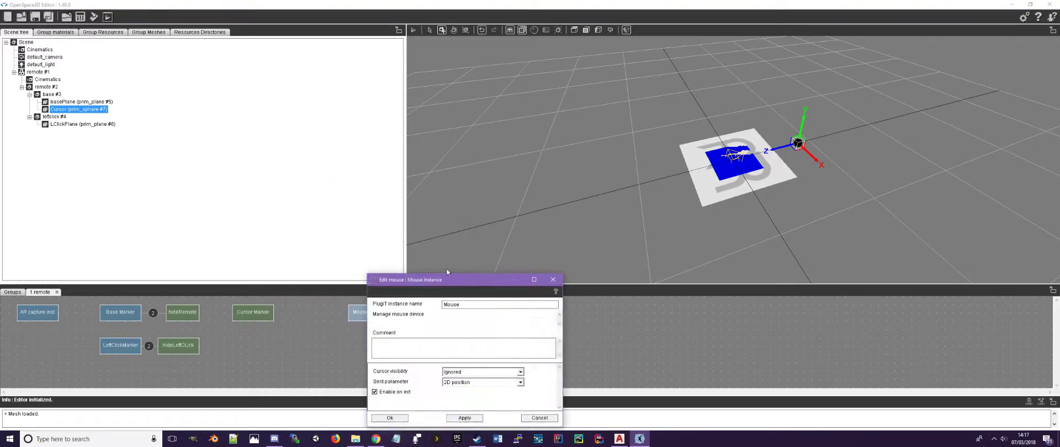
{"action": "left_click", "coordinate": [474, 372]}
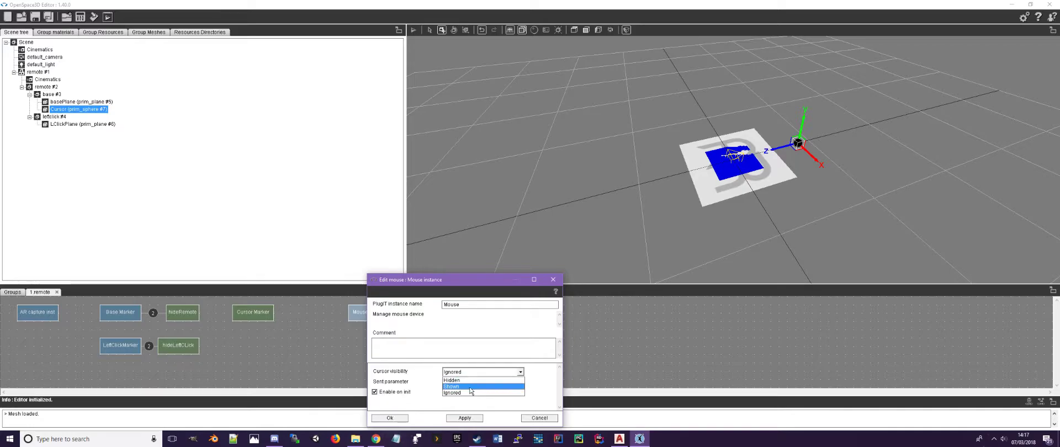
{"action": "left_click", "coordinate": [464, 386]}
{"action": "left_click", "coordinate": [389, 419]}
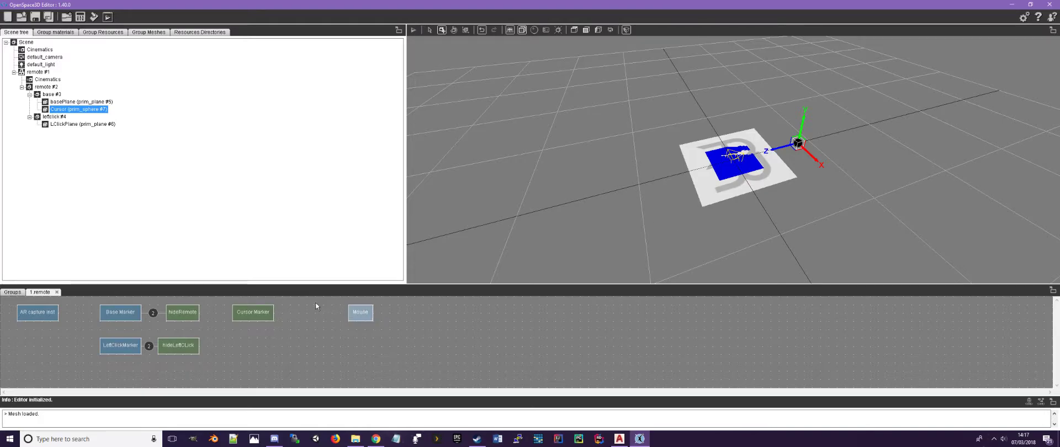
- Link the Cursor Marker plugin to the Set position action of the Mouse plugin and move the Mouse block slightly closer
{"action": "left_click", "coordinate": [253, 314]}
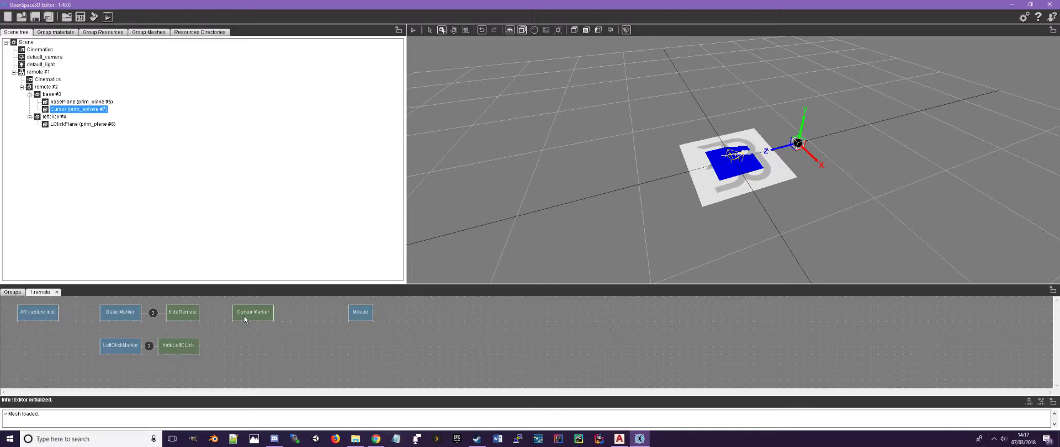
{"action": "left_click", "coordinate": [244, 316]}
{"action": "left_click_drag", "start_coordinate": [290, 359], "coordinate": [296, 359]}
{"action": "mouse_move", "coordinate": [289, 326]}
{"action": "left_mouse_down"}
{"action": "mouse_move", "coordinate": [370, 314]}
{"action": "mouse_move", "coordinate": [359, 312]}
{"action": "left_mouse_up"}
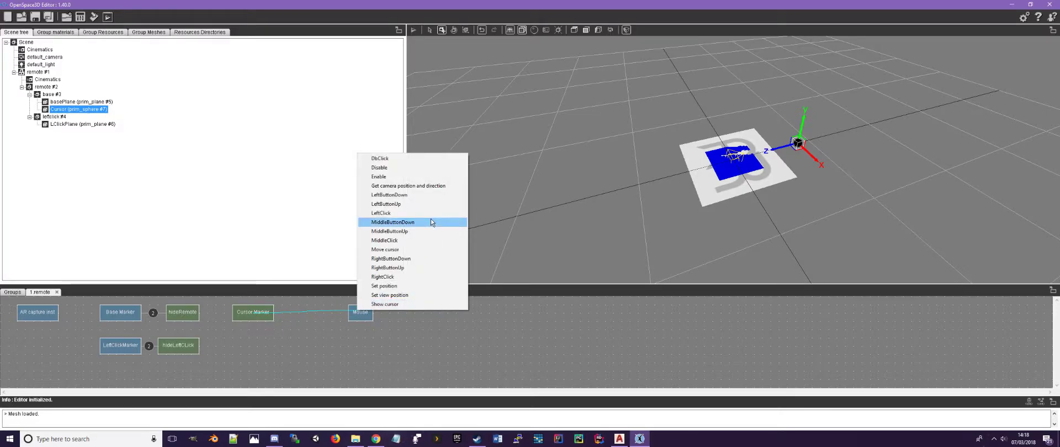
{"action": "left_click", "coordinate": [386, 286]}
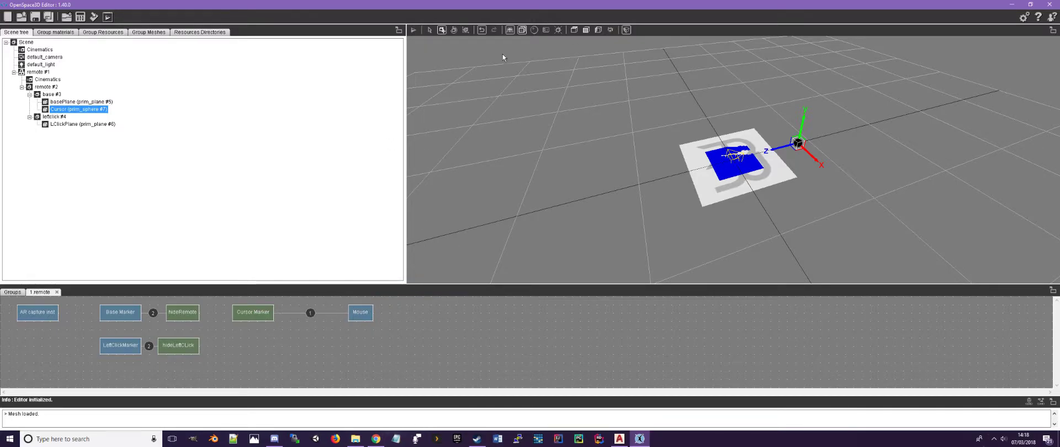
{"action": "mouse_move", "coordinate": [356, 312]}
{"action": "left_mouse_down"}
{"action": "mouse_move", "coordinate": [382, 318]}
{"action": "mouse_move", "coordinate": [359, 317]}
{"action": "left_mouse_up"}
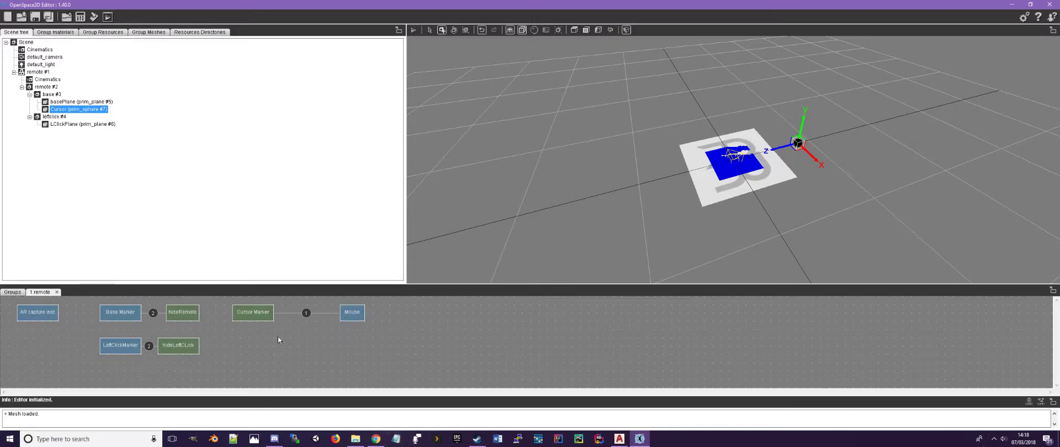
- Add a keyboard input plugin named esc that uses the ESCAPE key, and place its block below Cursor Marker
{"action": "right_click", "coordinate": [257, 359]}
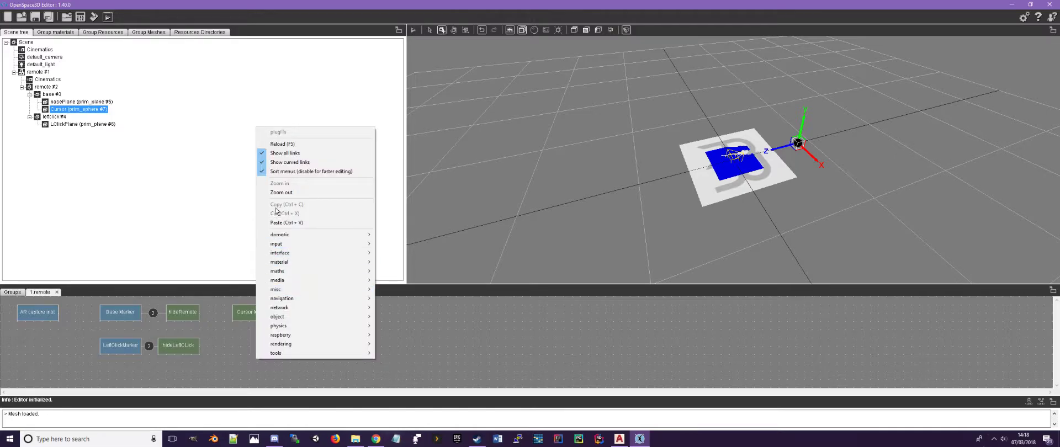
{"action": "mouse_move", "coordinate": [326, 249]}
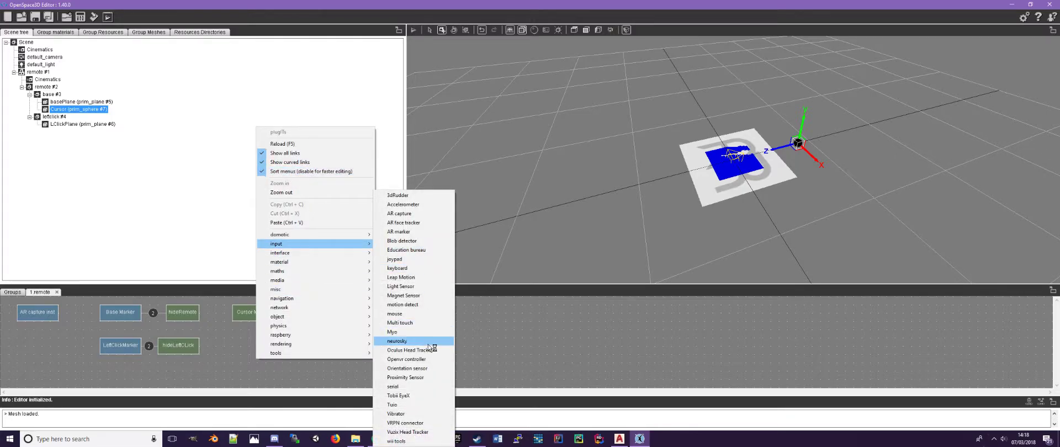
{"action": "left_click", "coordinate": [409, 269]}
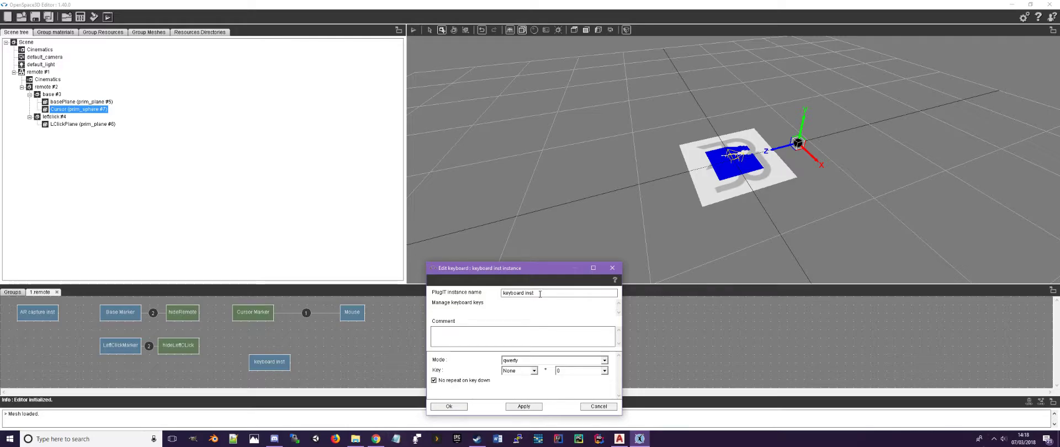
{"action": "type", "text": "esc"}
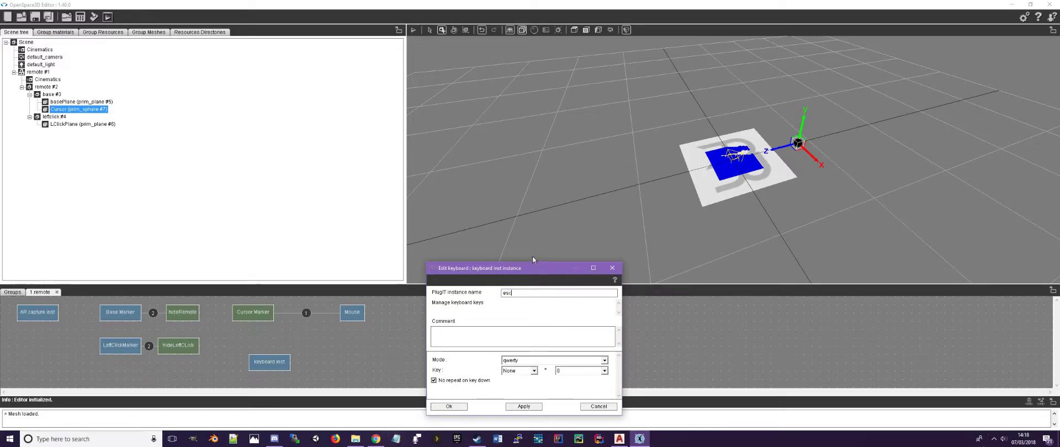
{"action": "left_click", "coordinate": [585, 373]}
{"action": "key", "text": "e"}
{"action": "scroll", "coordinate": [582, 412], "scroll_direction": "down", "scroll_amount": 1}
{"action": "left_click", "coordinate": [574, 411]}
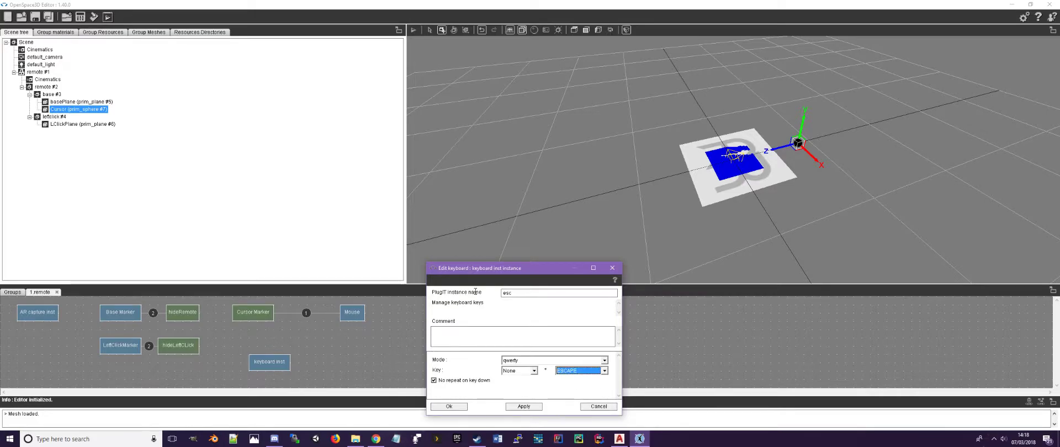
{"action": "left_click", "coordinate": [449, 407]}
{"action": "left_click_drag", "start_coordinate": [256, 362], "coordinate": [232, 338]}
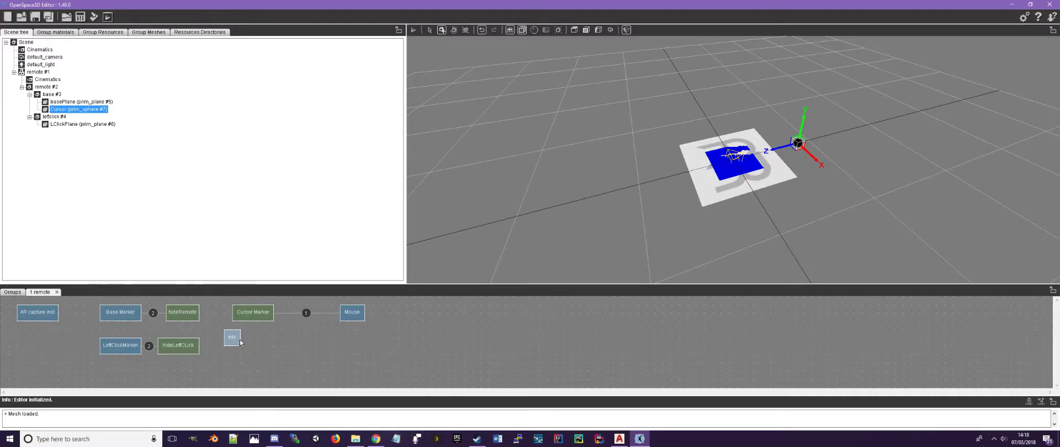
{"action": "left_click_drag", "start_coordinate": [243, 352], "coordinate": [243, 348]}
- Add a switch plugin named mouseFreeSwitch and place its block beside the esc block
{"action": "right_click", "coordinate": [306, 332]}
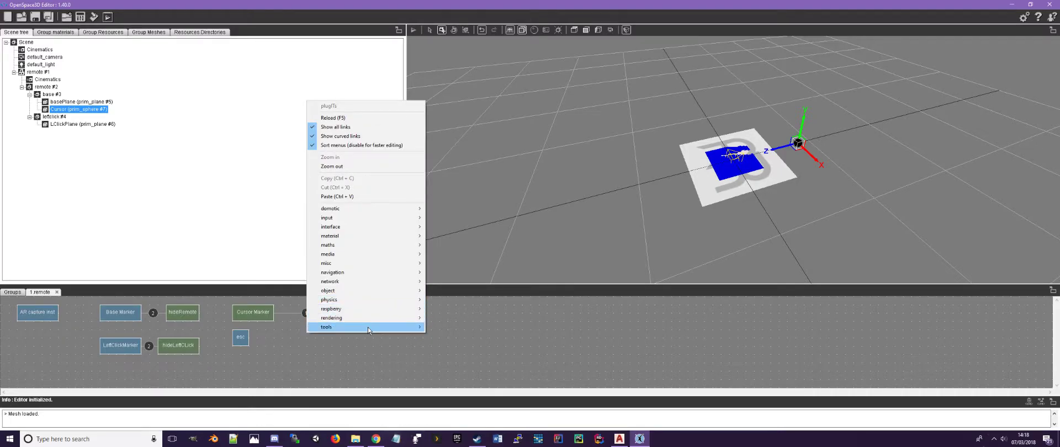
{"action": "mouse_move", "coordinate": [360, 261]}
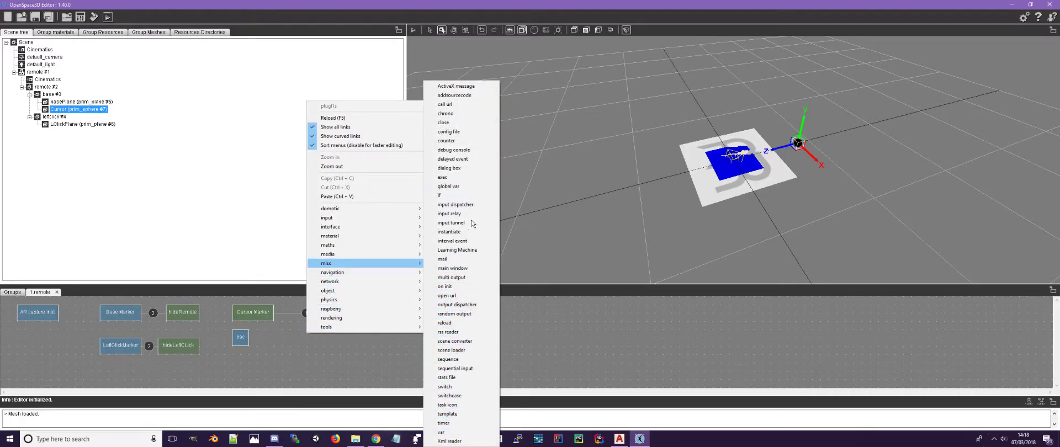
{"action": "left_click", "coordinate": [459, 386]}
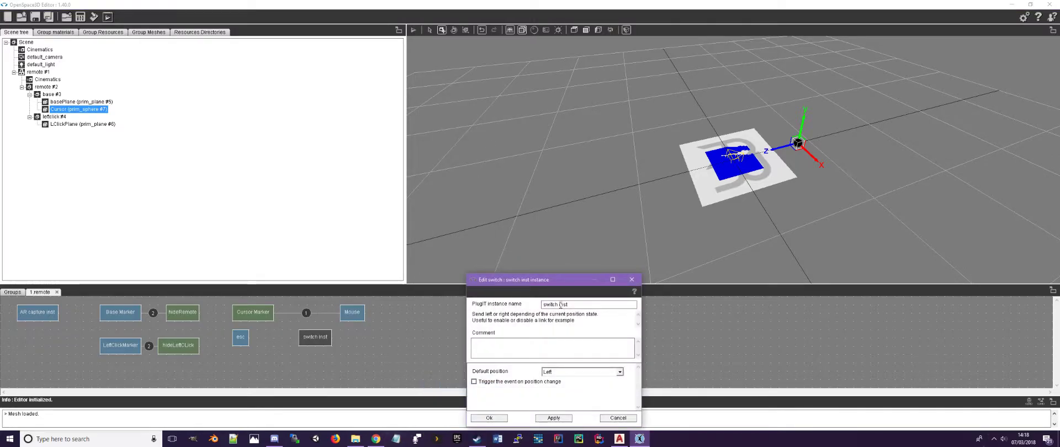
{"action": "left_click_drag", "start_coordinate": [528, 285], "coordinate": [508, 180]}
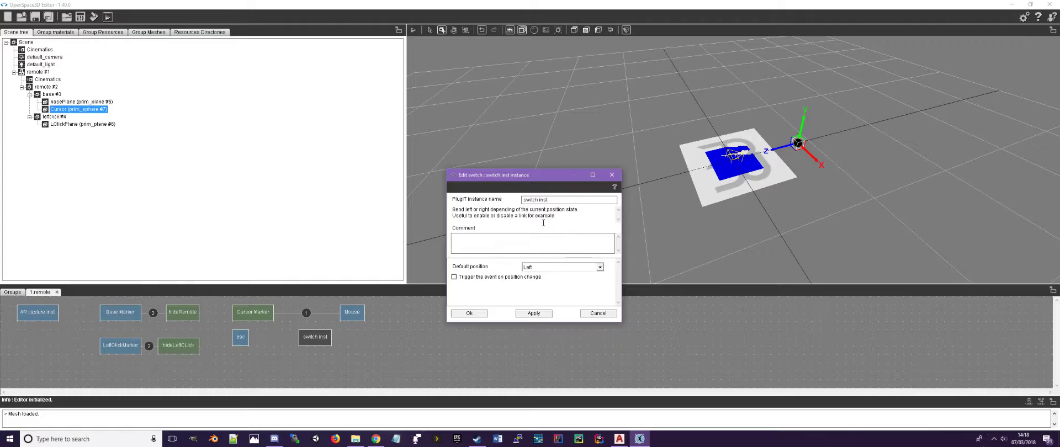
{"action": "left_click_drag", "start_coordinate": [486, 196], "coordinate": [340, 197]}
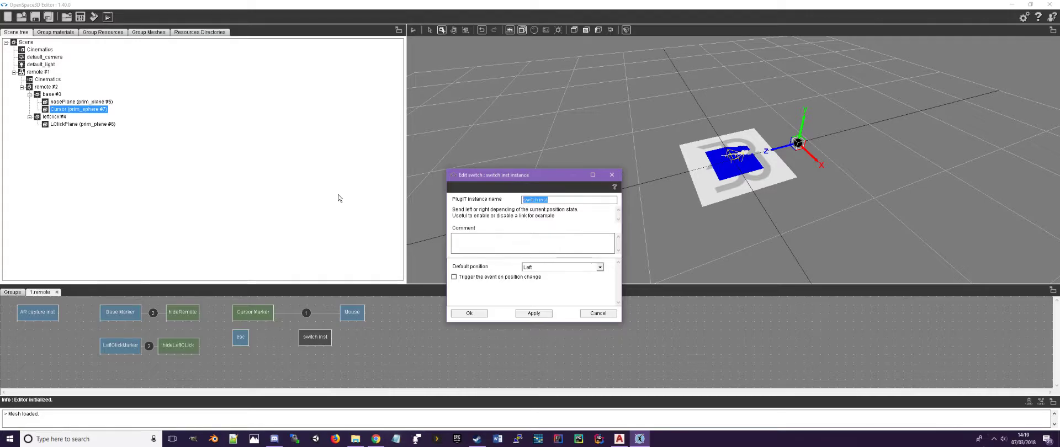
{"action": "type", "text": "mouseFreeS"}
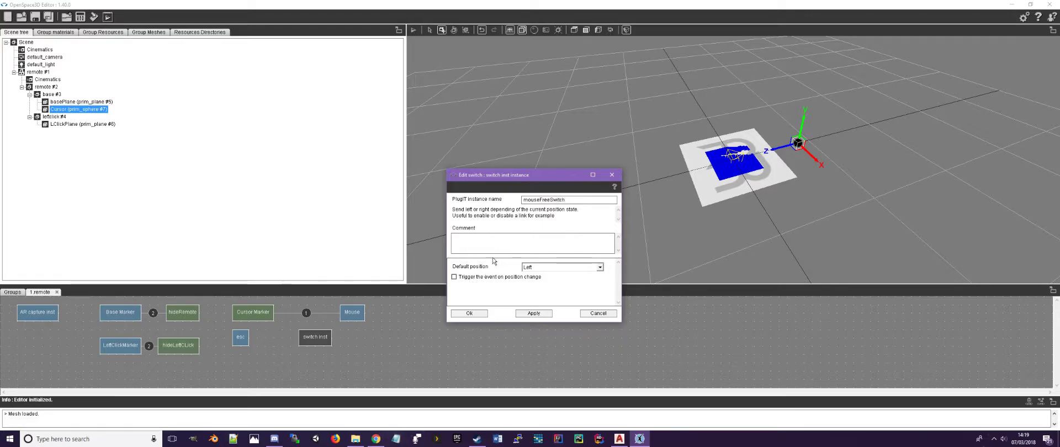
{"action": "left_click", "coordinate": [469, 313]}
{"action": "left_click_drag", "start_coordinate": [322, 342], "coordinate": [320, 342]}
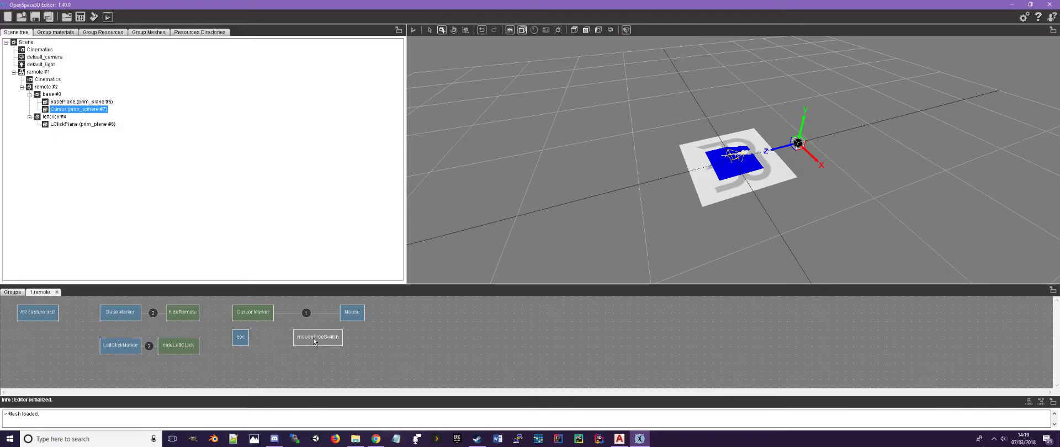
- Link the Key down event of esc to the Toggle action of mouseFreeSwitch
{"action": "right_click", "coordinate": [241, 339]}
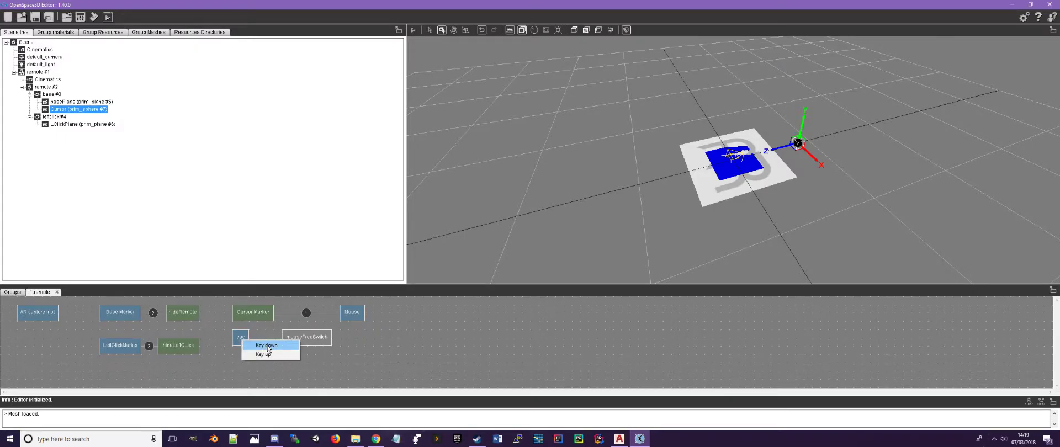
{"action": "left_click", "coordinate": [265, 346]}
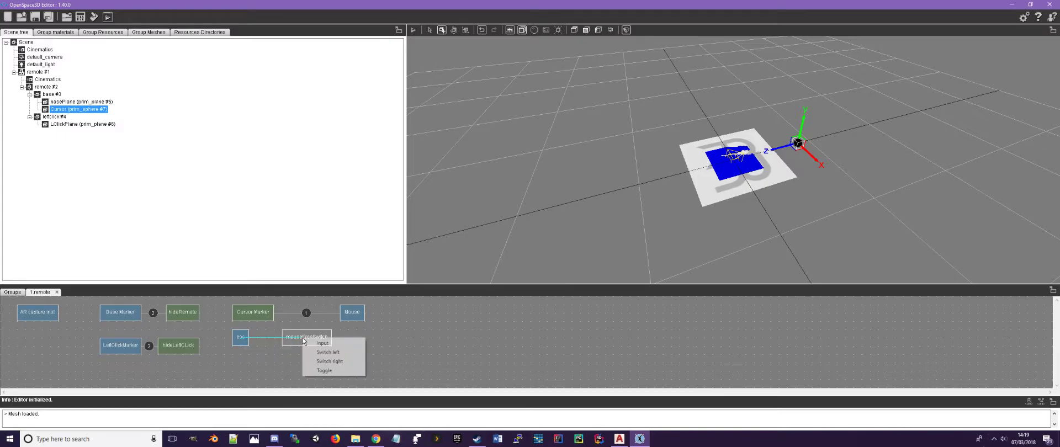
{"action": "left_click", "coordinate": [325, 370]}
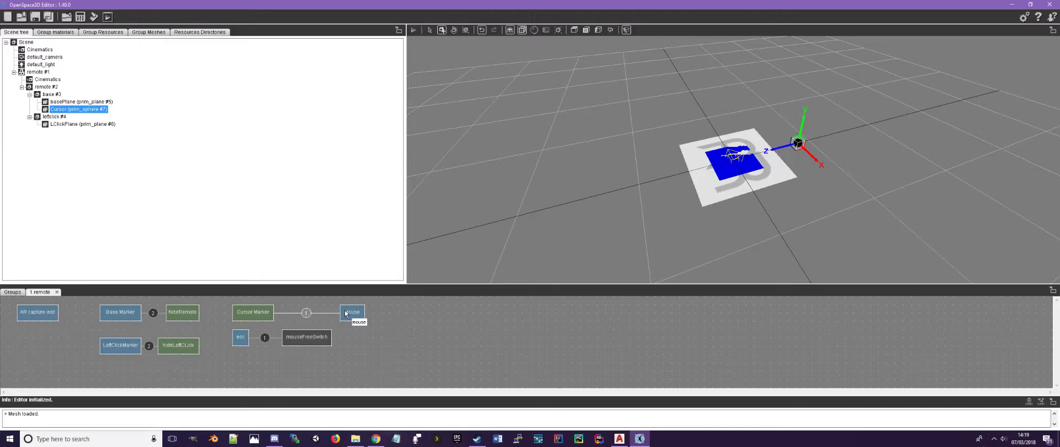
- Delete the link between Cursor Marker and Mouse, and link Cursor Marker to the Input action of mouseFreeSwitch
{"action": "key", "text": "Delete"}
{"action": "left_click", "coordinate": [521, 247]}
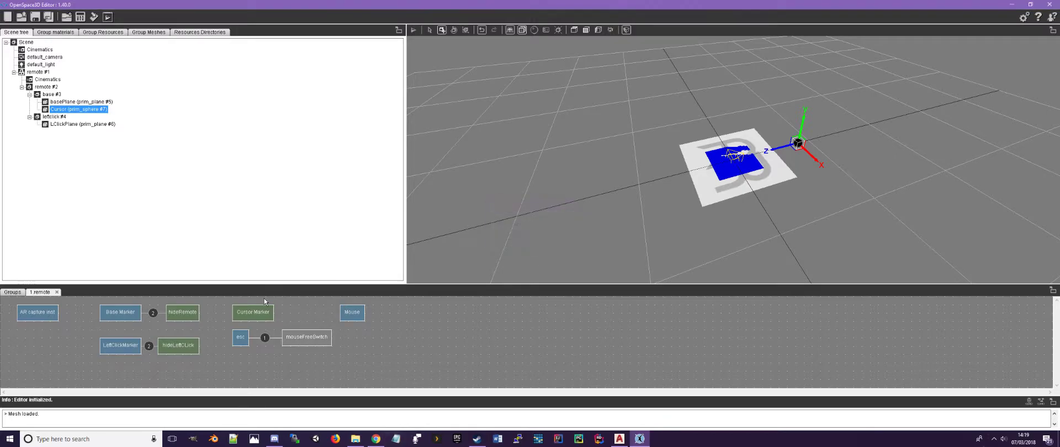
{"action": "right_click", "coordinate": [267, 314]}
{"action": "left_click", "coordinate": [301, 356]}
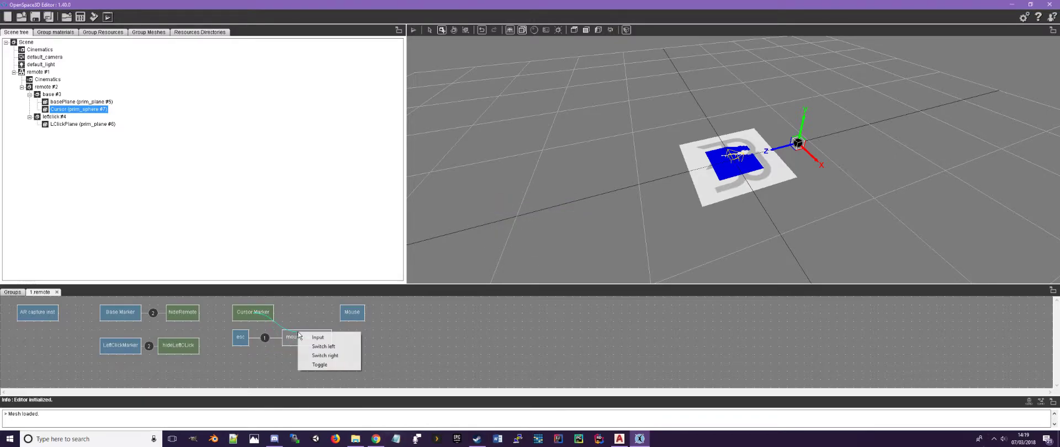
{"action": "left_click", "coordinate": [334, 339]}
- Check the default position setting of the mouseFreeSwitch plugin
{"action": "right_click", "coordinate": [319, 337]}
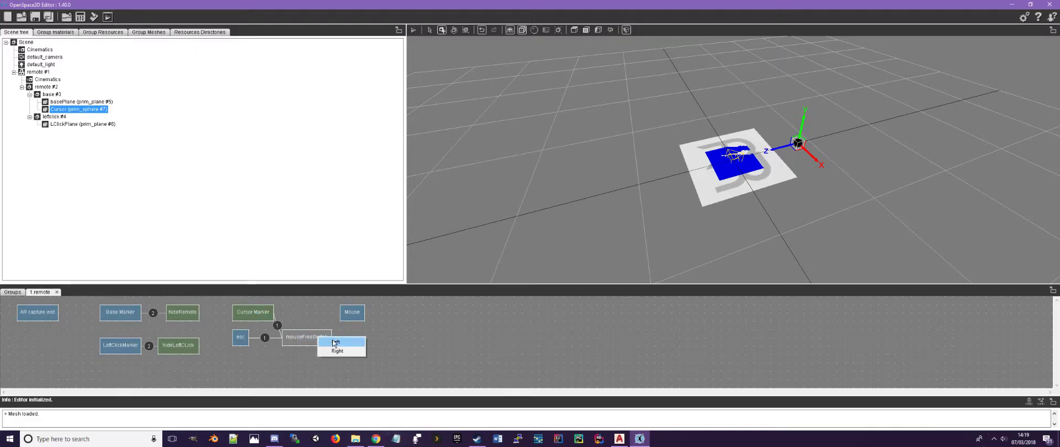
{"action": "double_click", "coordinate": [309, 337]}
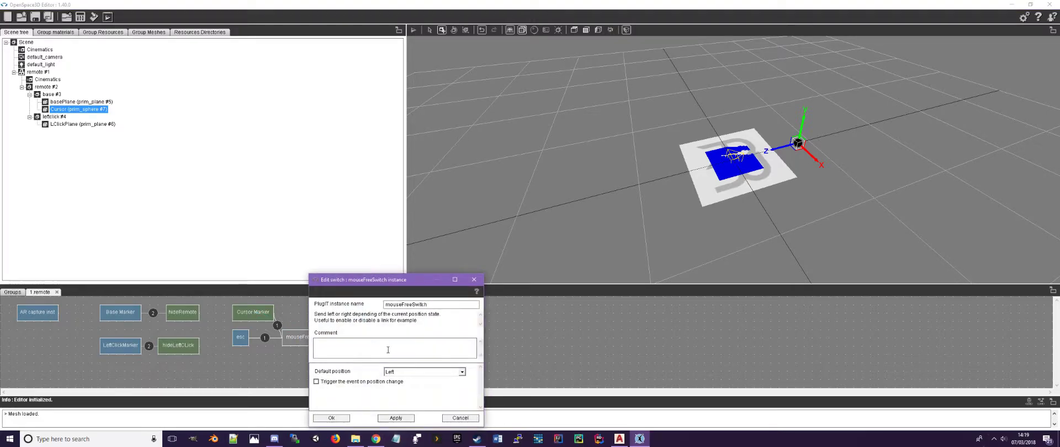
{"action": "left_click", "coordinate": [474, 280]}
- Link the Left output of mouseFreeSwitch to the Set position action of Mouse and space the two blocks further apart
{"action": "right_click", "coordinate": [324, 334]}
{"action": "left_click", "coordinate": [342, 338]}
{"action": "left_click", "coordinate": [348, 316]}
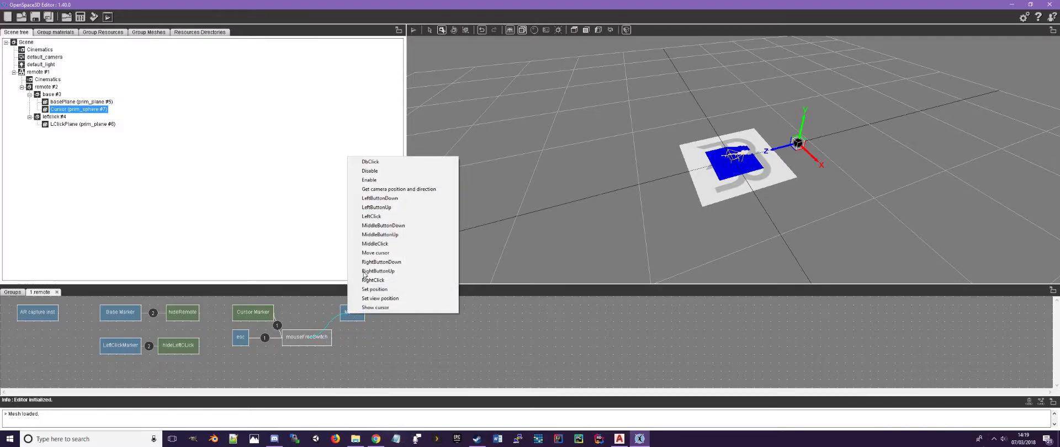
{"action": "left_click", "coordinate": [397, 290]}
{"action": "left_click_drag", "start_coordinate": [351, 318], "coordinate": [377, 320]}
{"action": "mouse_move", "coordinate": [316, 337]}
{"action": "left_mouse_down"}
{"action": "mouse_move", "coordinate": [335, 338]}
{"action": "mouse_move", "coordinate": [324, 338]}
{"action": "left_mouse_up"}
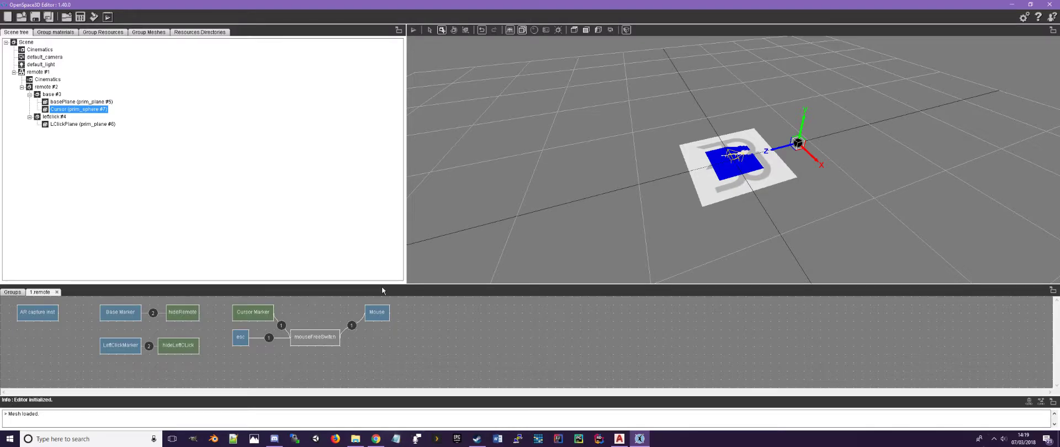
{"action": "left_click", "coordinate": [425, 362]}
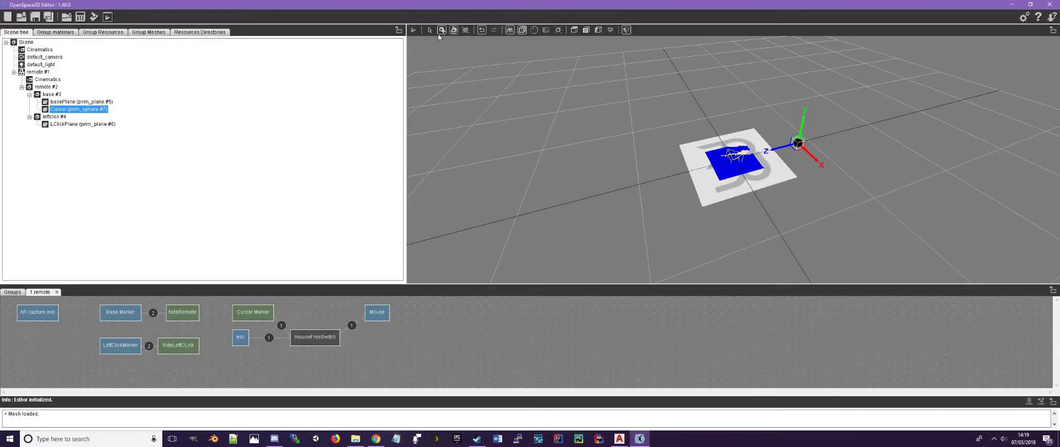
- Run the scene to test the marker-driven cursor with the switch, and stop it
{"action": "left_click", "coordinate": [413, 31]}
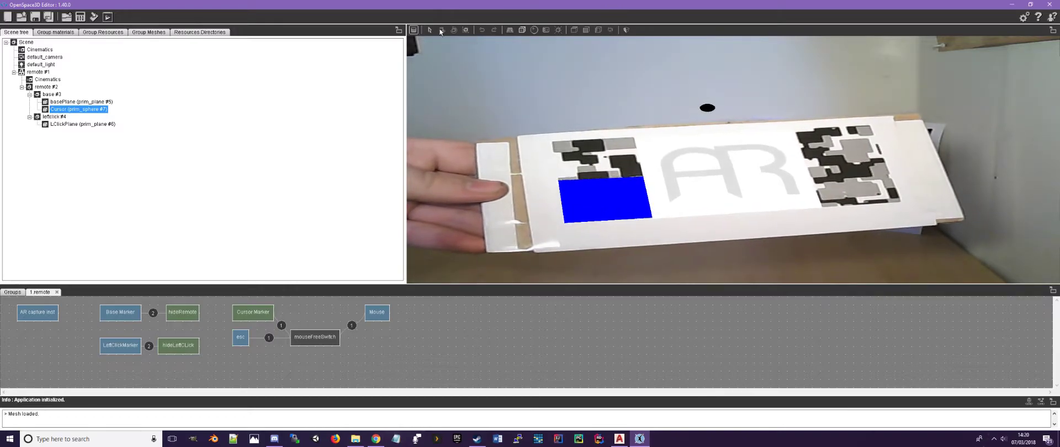
{"action": "left_click", "coordinate": [414, 30]}
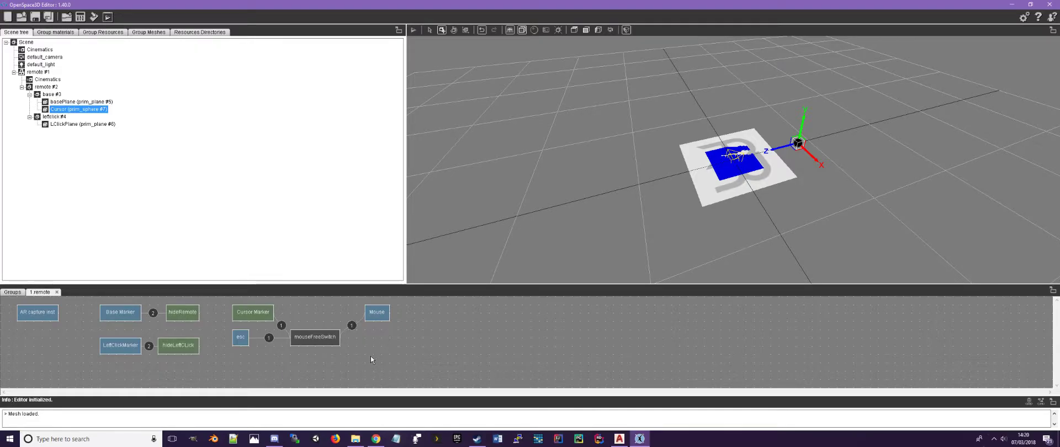
- Add a fullscreen rendering plugin with Enable on init turned on
{"action": "right_click", "coordinate": [404, 348]}
{"action": "mouse_move", "coordinate": [412, 340]}
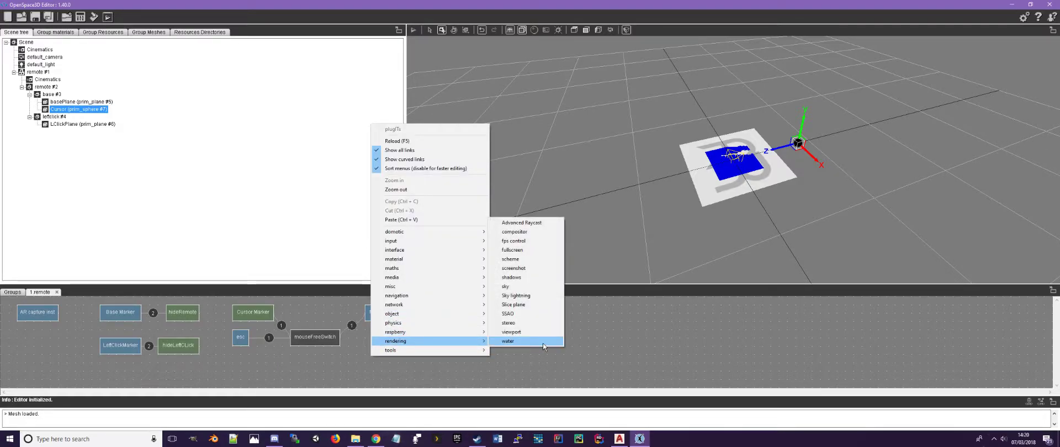
{"action": "left_click", "coordinate": [539, 252]}
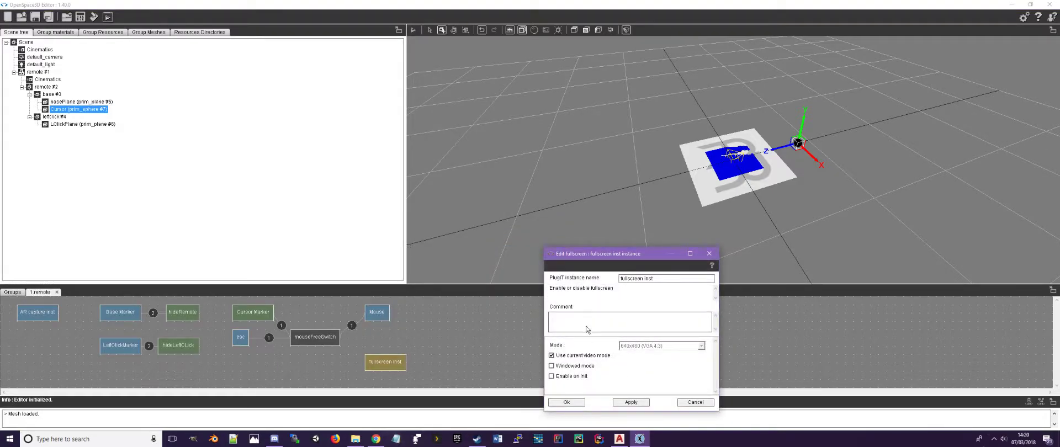
{"action": "left_click", "coordinate": [569, 377]}
{"action": "left_click", "coordinate": [576, 406]}
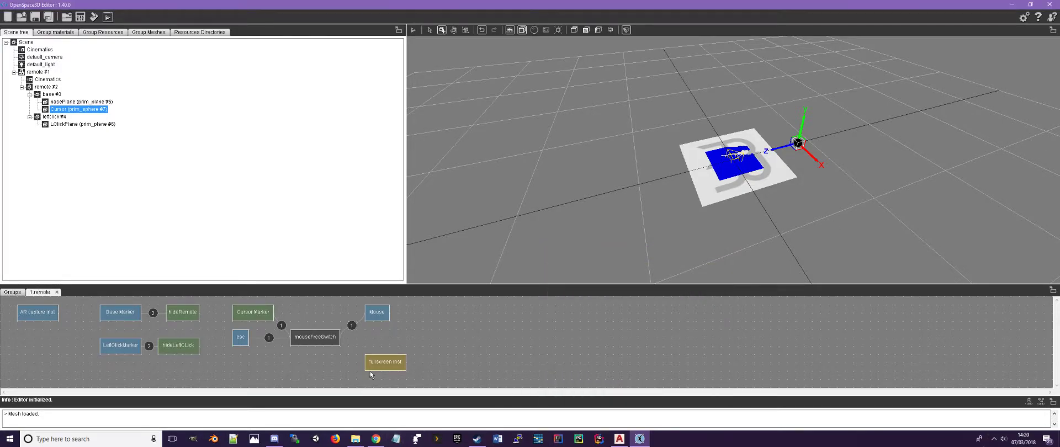
- Rename the fullscreen plugin as fullscreen and place its block below mouseFreeSwitch
{"action": "left_click_drag", "start_coordinate": [389, 357], "coordinate": [389, 333]}
{"action": "double_click", "coordinate": [394, 341]}
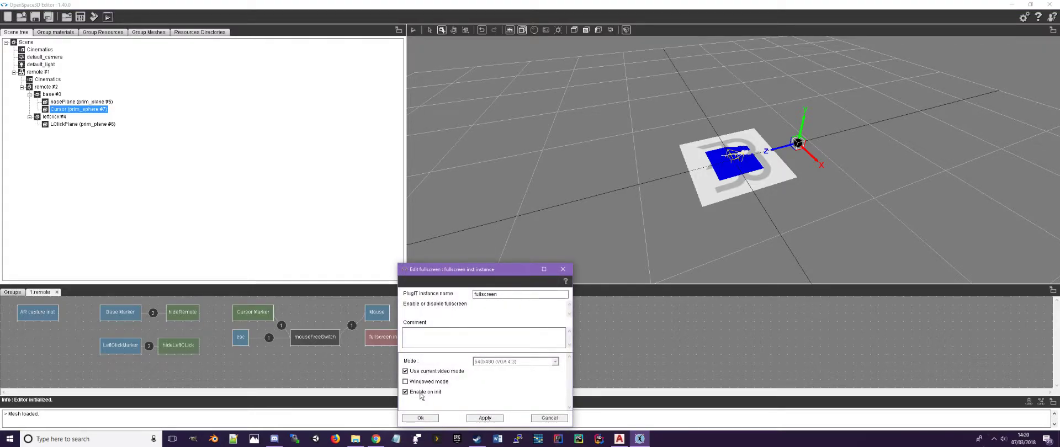
{"action": "left_click", "coordinate": [420, 417]}
{"action": "left_click_drag", "start_coordinate": [385, 340], "coordinate": [310, 358]}
- Link the Key down event of esc to the fullscreen plugin and move the fullscreen block closer to esc
{"action": "right_click", "coordinate": [239, 339]}
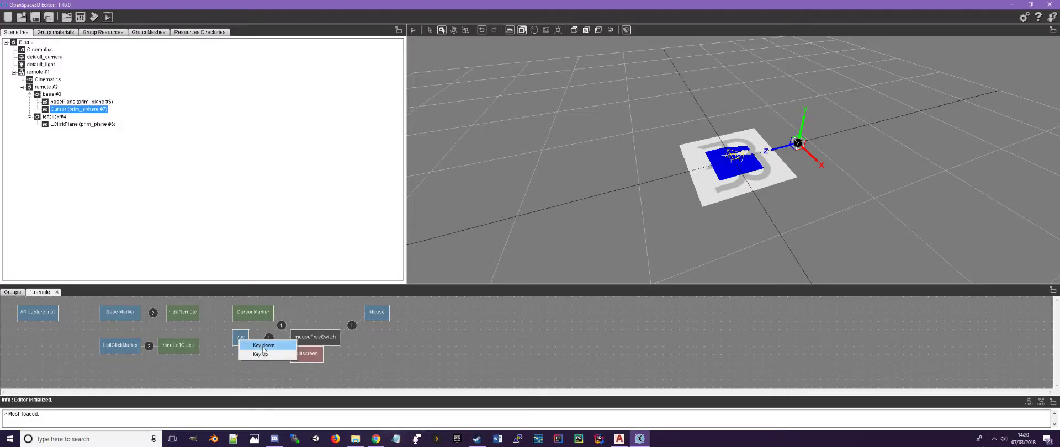
{"action": "left_click", "coordinate": [262, 346]}
{"action": "left_click", "coordinate": [304, 356]}
{"action": "left_click", "coordinate": [326, 386]}
{"action": "left_click_drag", "start_coordinate": [312, 356], "coordinate": [283, 364]}
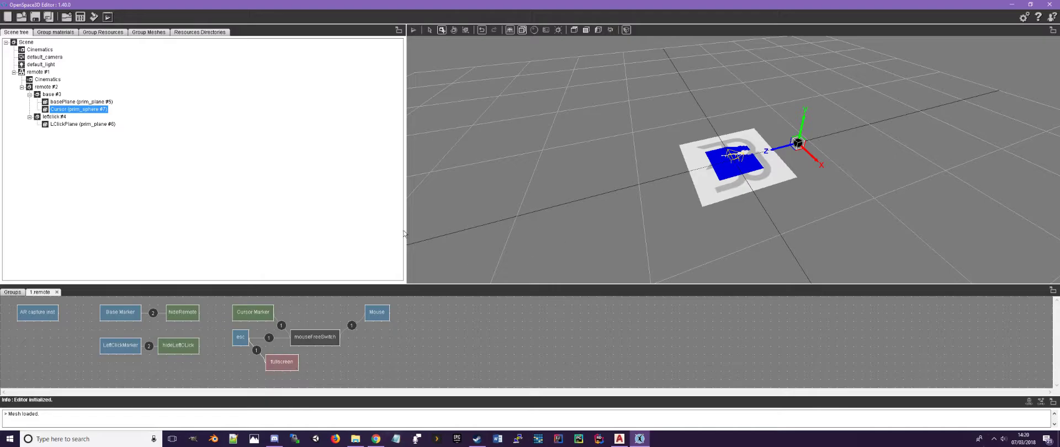
- Run the scene to test the marker remote in fullscreen
{"action": "left_click", "coordinate": [414, 30]}
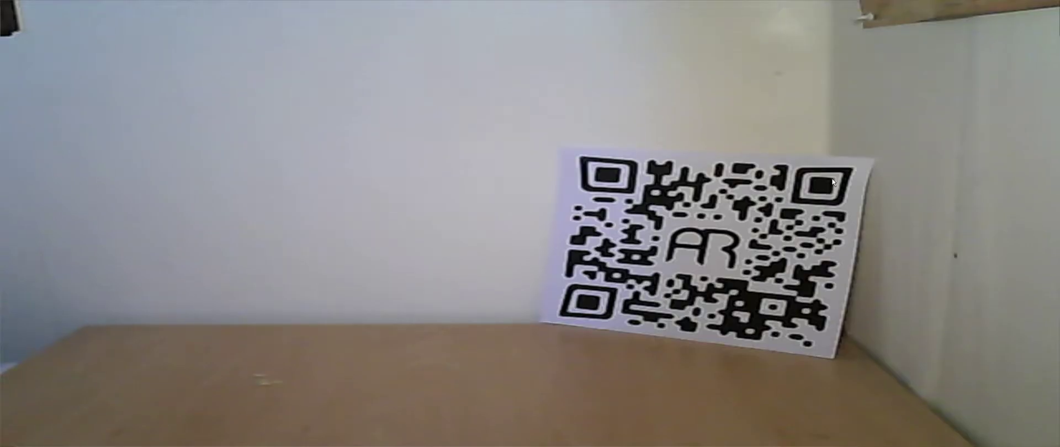
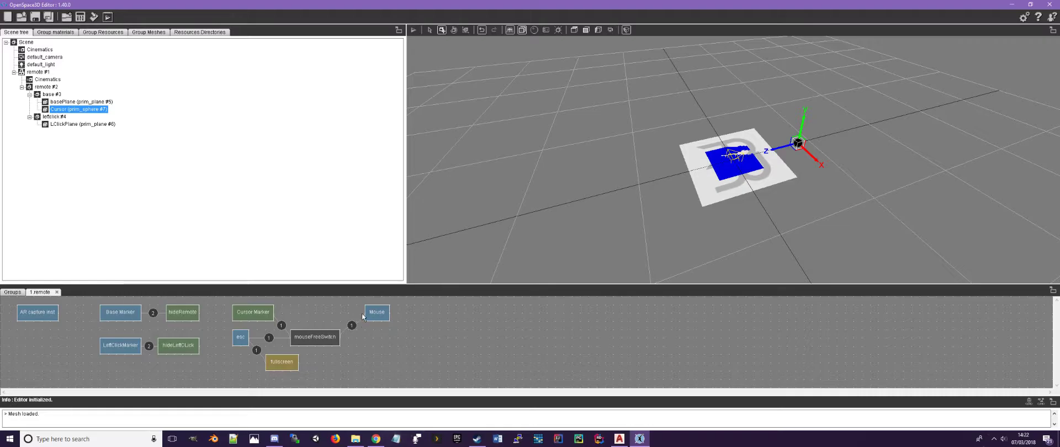
- Duplicate the Mouse plugin and place the copy below the LeftClickMarker row
{"action": "left_click", "coordinate": [371, 315]}
{"action": "key", "text": "ctrl+c"}
{"action": "key", "text": "ctrl+v"}
{"action": "left_click_drag", "start_coordinate": [388, 332], "coordinate": [194, 375]}
- Rename the copied mouse plugin as Mouse_LClick and align its block under the LeftClickMarker row's hide block
{"action": "double_click", "coordinate": [193, 367]}
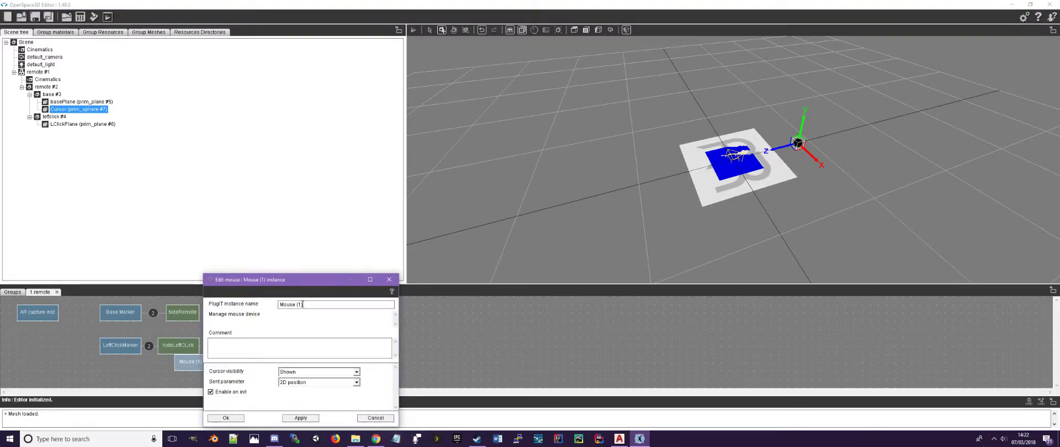
{"action": "key", "text": "BackSpace"}
{"action": "left_click", "coordinate": [234, 419]}
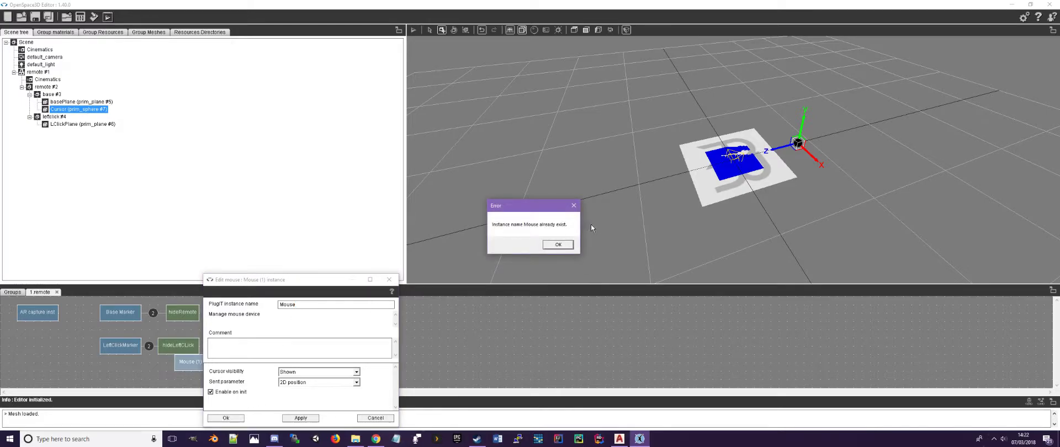
{"action": "left_click", "coordinate": [559, 245]}
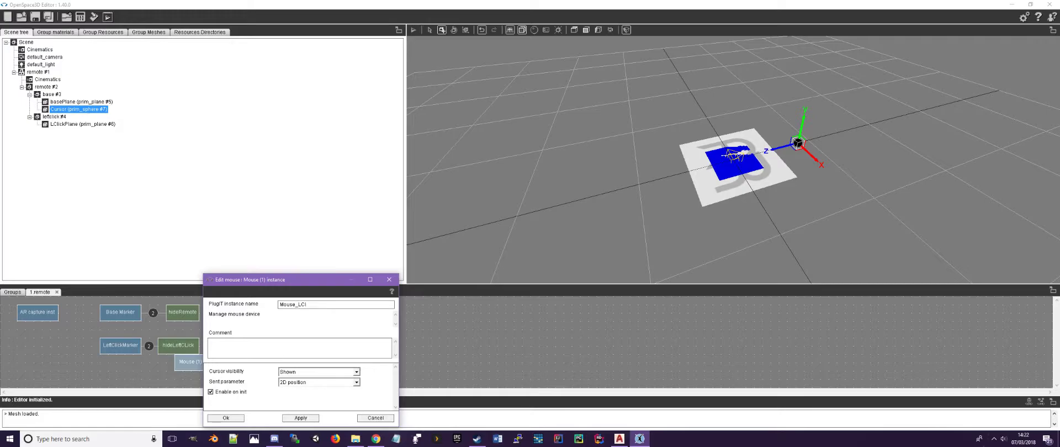
{"action": "left_click", "coordinate": [227, 418]}
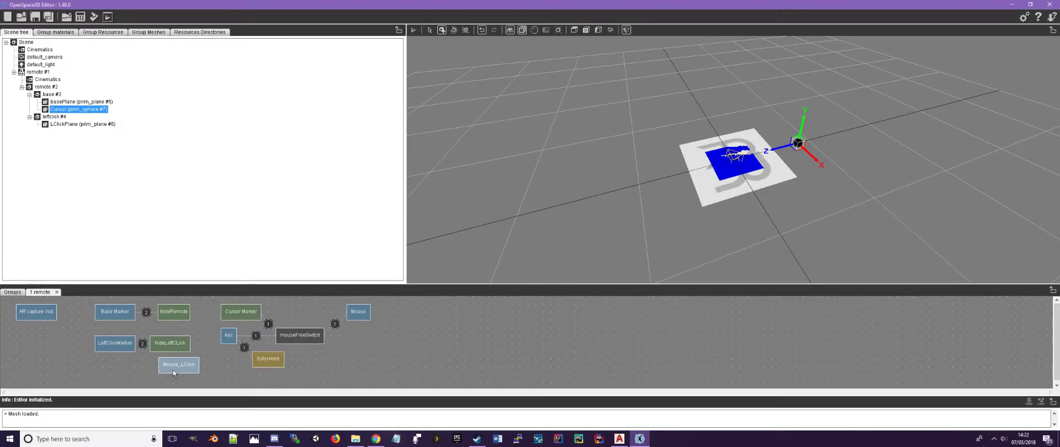
{"action": "left_click_drag", "start_coordinate": [173, 370], "coordinate": [167, 372]}
- Link the Lost event of LeftClickMarker to the LeftClick action of Mouse_LClick
{"action": "right_click", "coordinate": [115, 349]}
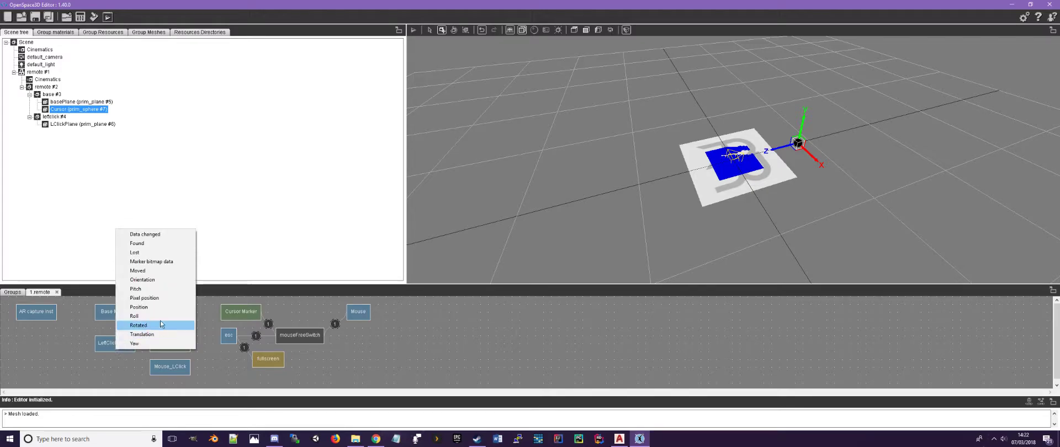
{"action": "left_click", "coordinate": [154, 254]}
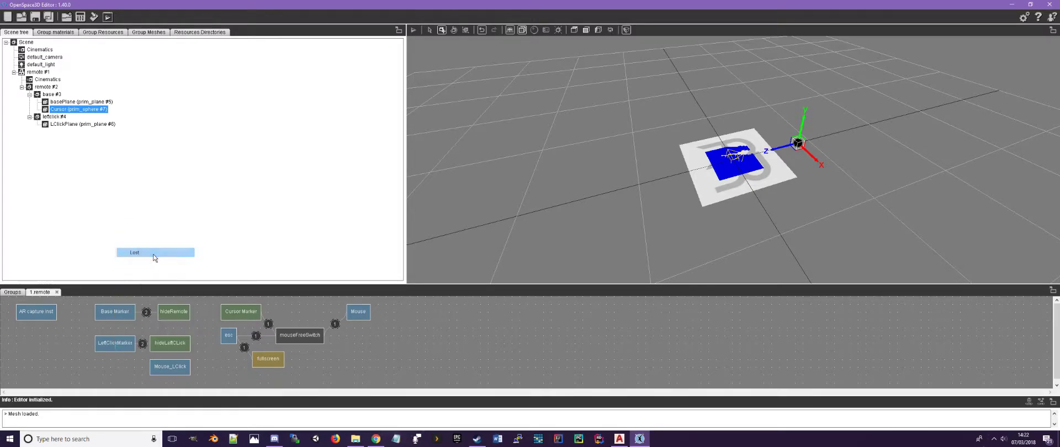
{"action": "left_click", "coordinate": [168, 367]}
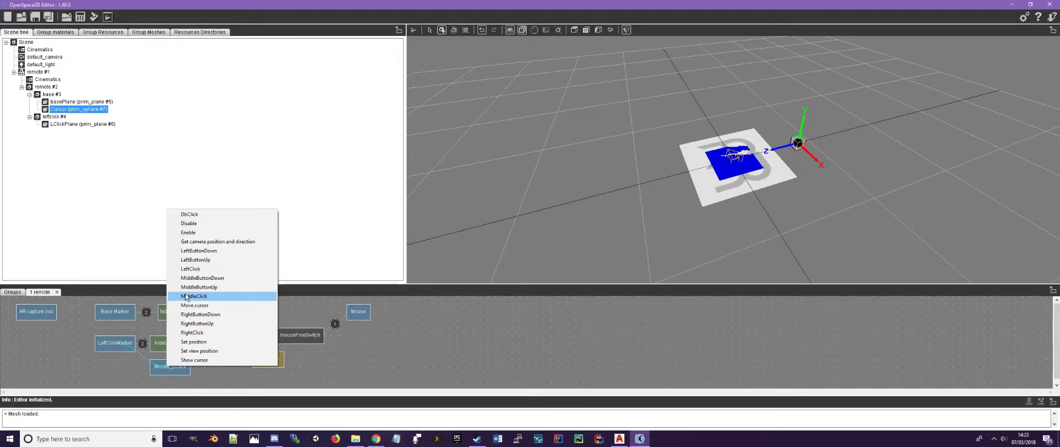
{"action": "left_click", "coordinate": [200, 269]}
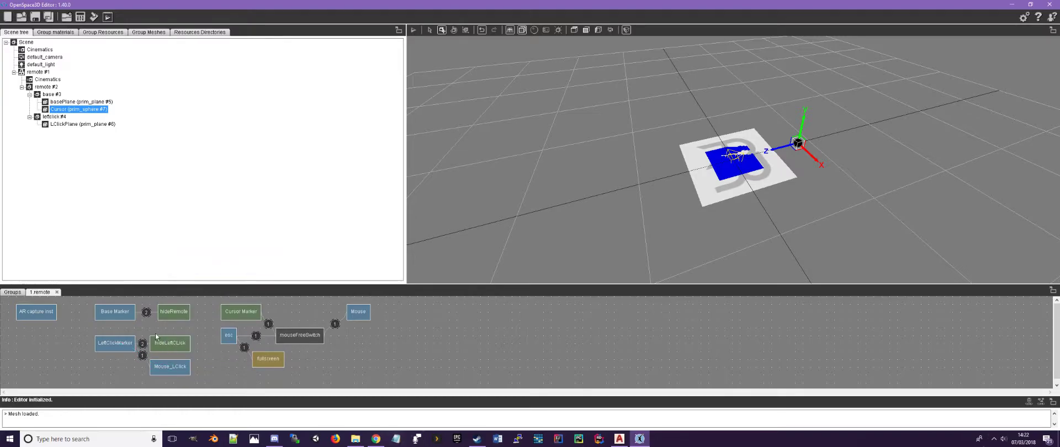
- Link the Found event of LeftClickMarker to the LeftButtonDown action of Mouse_LClick
{"action": "left_click", "coordinate": [123, 344]}
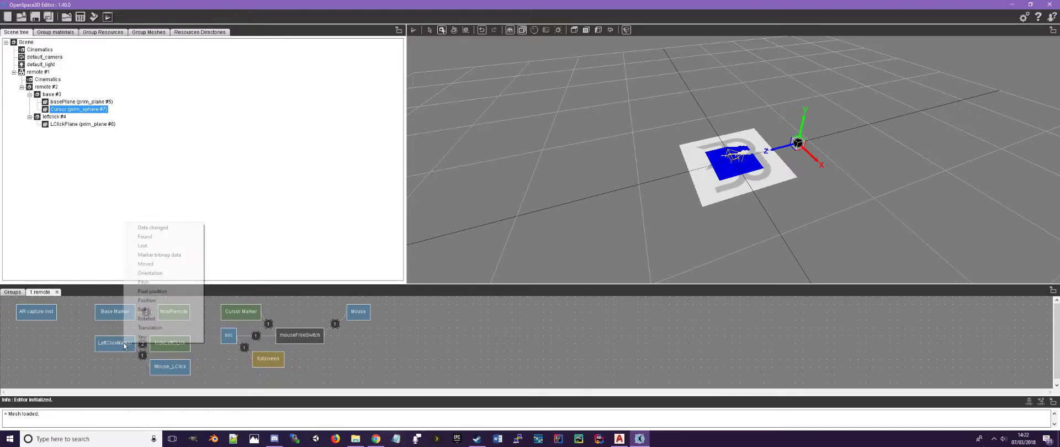
{"action": "left_click", "coordinate": [163, 238]}
{"action": "left_click", "coordinate": [168, 366]}
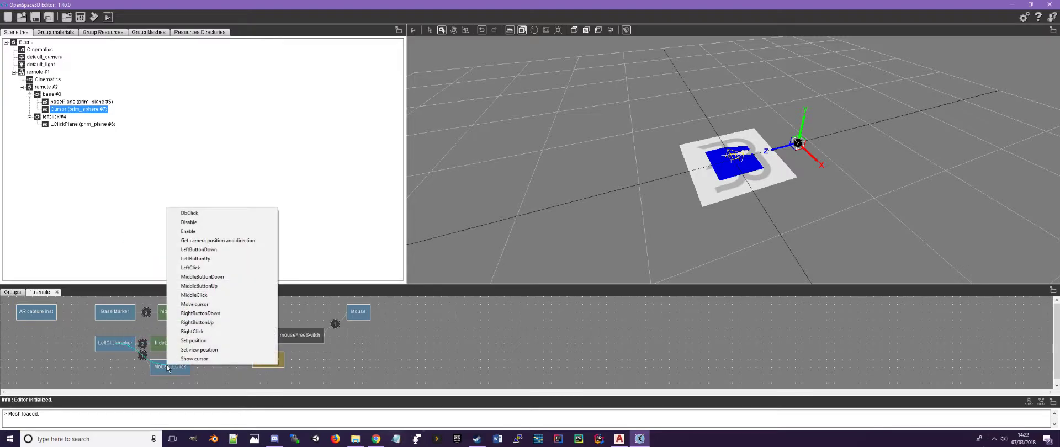
{"action": "left_click", "coordinate": [230, 252]}
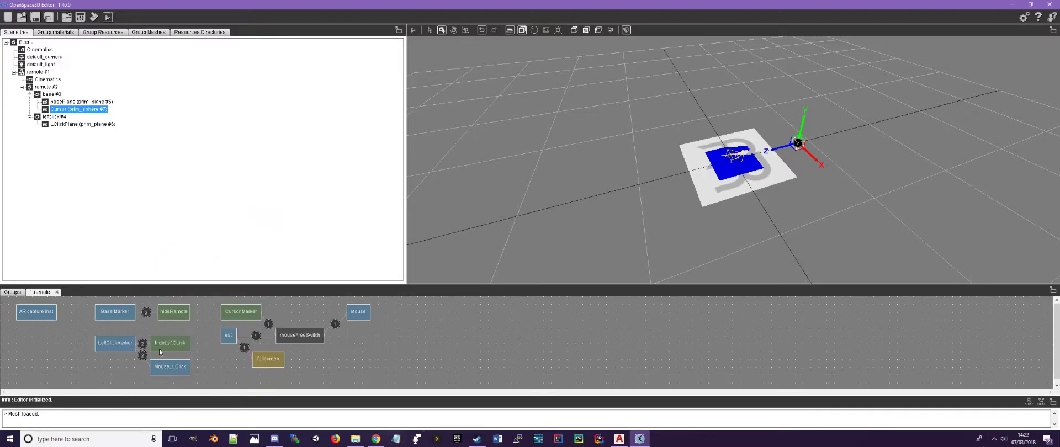
- Replace the LeftClickMarker links to Mouse_LClick with Lost triggering LeftButtonDown and Found triggering LeftButtonUp
{"action": "left_click", "coordinate": [121, 348]}
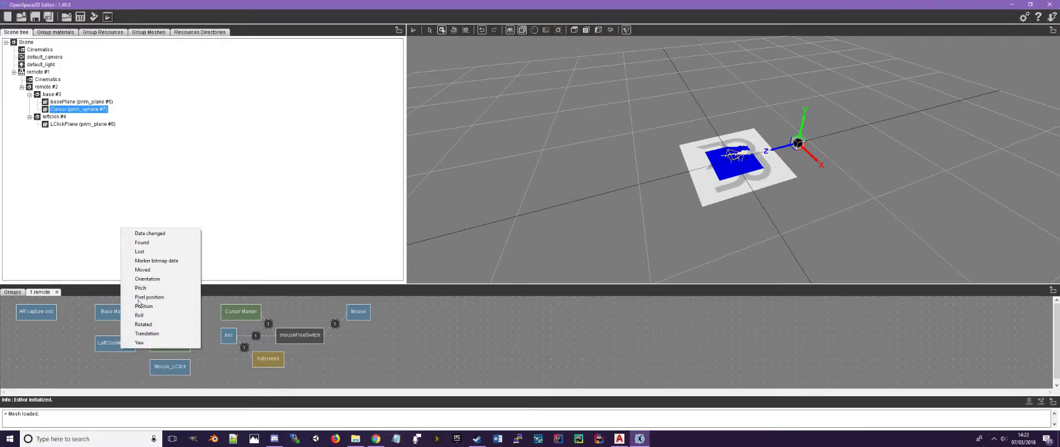
{"action": "left_click", "coordinate": [157, 251]}
{"action": "left_click", "coordinate": [167, 369]}
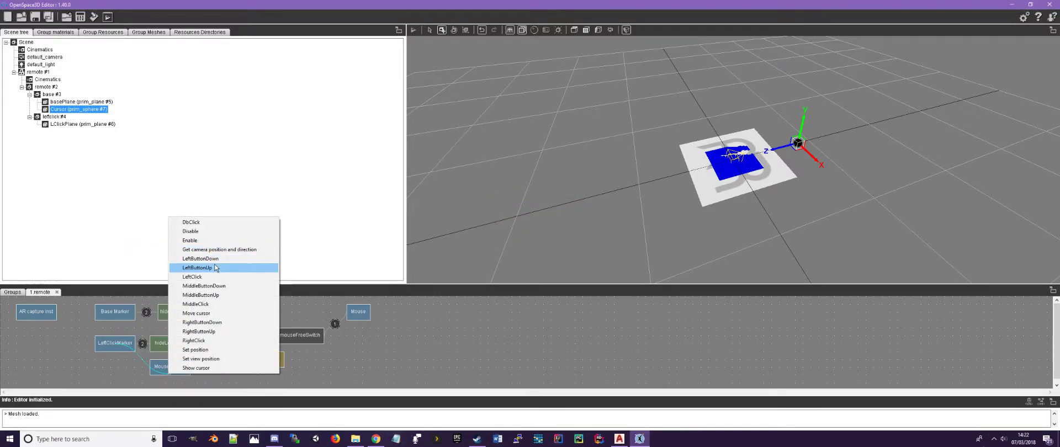
{"action": "left_click", "coordinate": [200, 259]}
{"action": "left_click", "coordinate": [121, 343]}
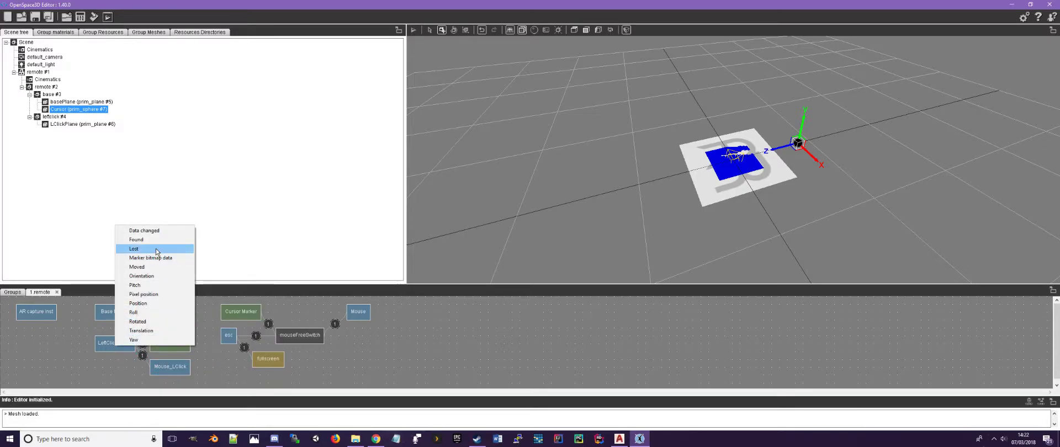
{"action": "left_click", "coordinate": [138, 240]}
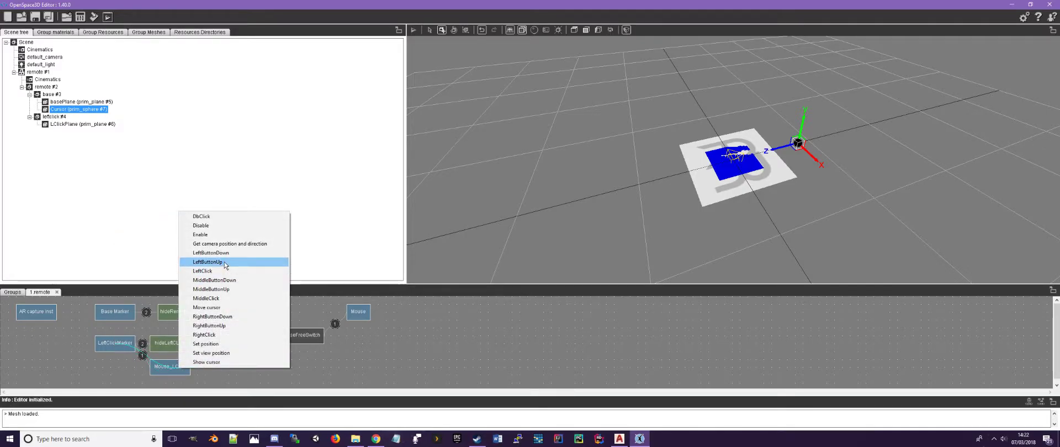
{"action": "left_click", "coordinate": [224, 262]}
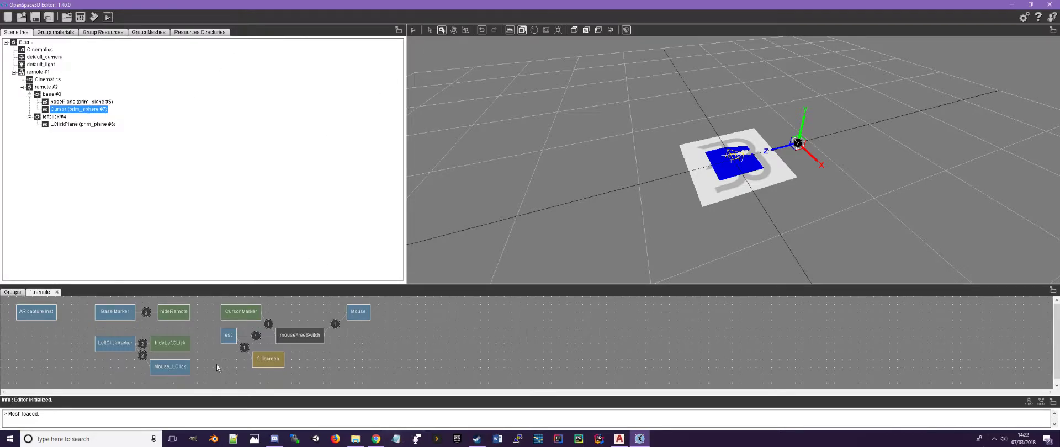
- Add a debug console plugin named clicked! and place its block below LeftClickMarker, beside Mouse_LClick
{"action": "right_click", "coordinate": [357, 355]}
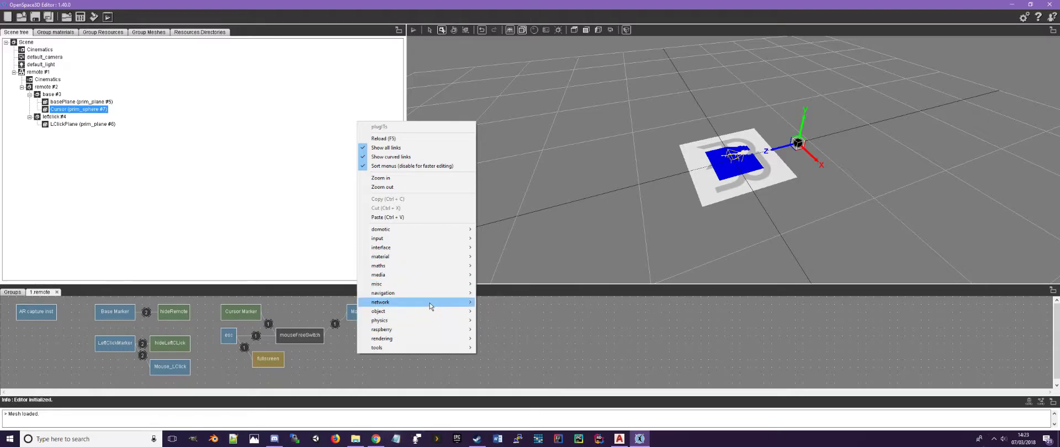
{"action": "mouse_move", "coordinate": [430, 304]}
{"action": "mouse_move", "coordinate": [442, 282]}
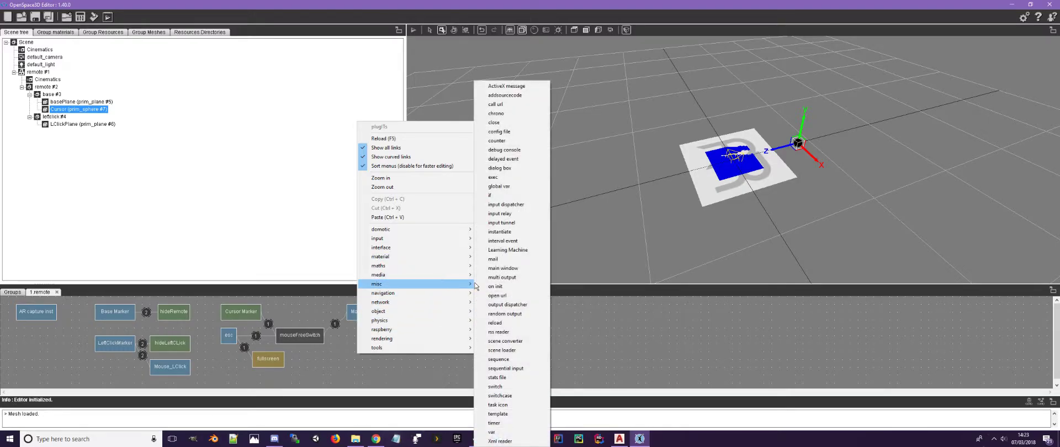
{"action": "left_click", "coordinate": [518, 150]}
{"action": "left_click_drag", "start_coordinate": [620, 171], "coordinate": [454, 159]}
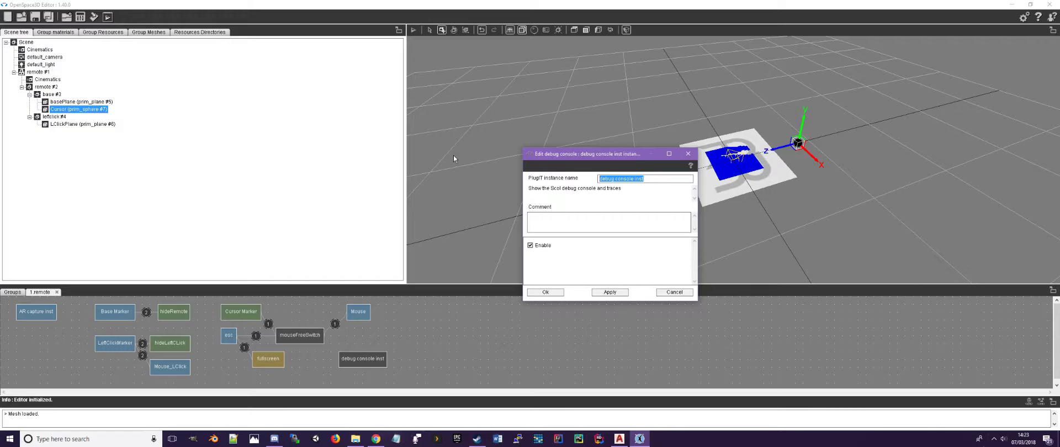
{"action": "type", "text": "clicked!"}
{"action": "left_click", "coordinate": [546, 293]}
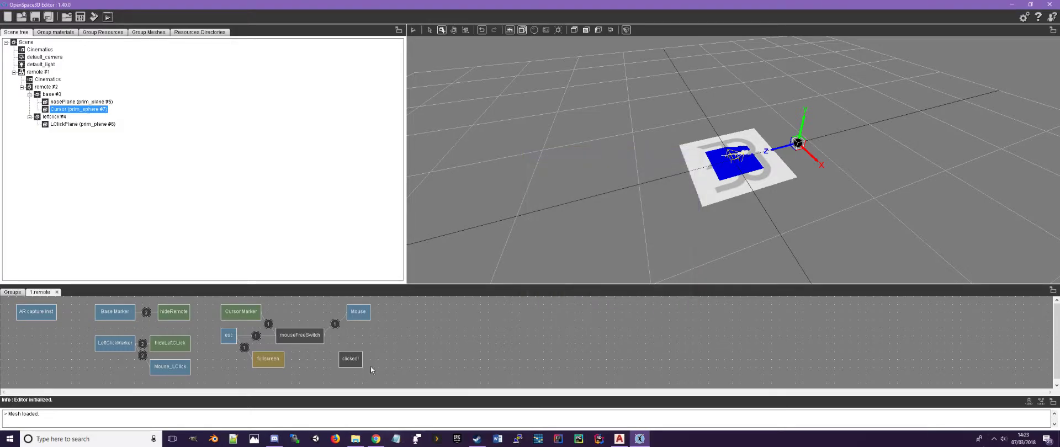
{"action": "left_click_drag", "start_coordinate": [370, 366], "coordinate": [117, 372]}
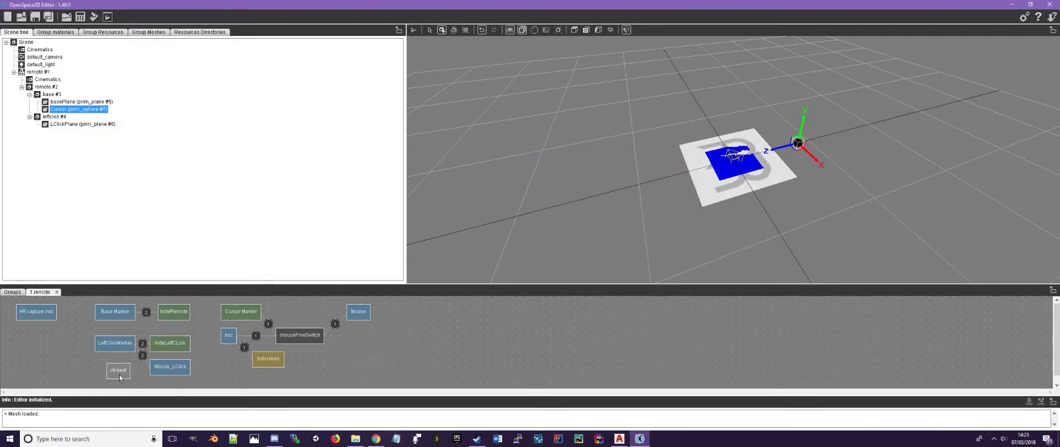
- Link the LeftClick event of Mouse_LClick to the Print action of the debug console, with the value CLICK!
{"action": "right_click", "coordinate": [174, 369]}
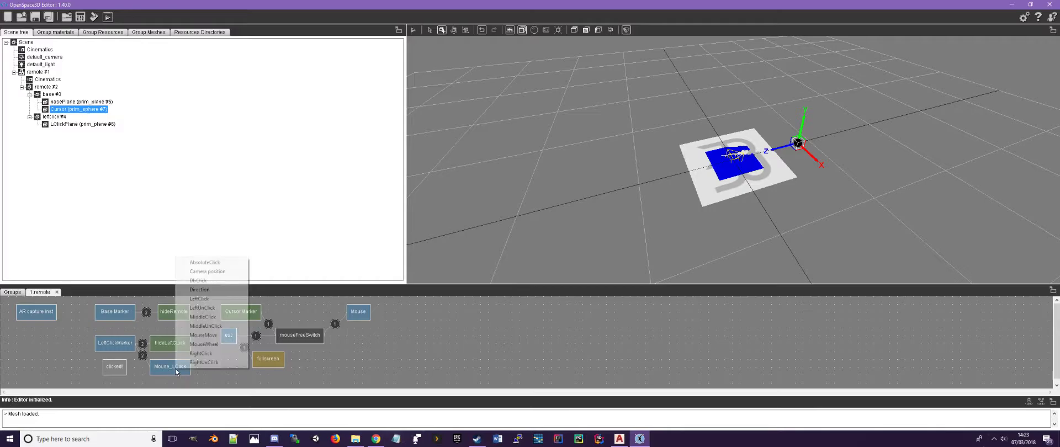
{"action": "left_click", "coordinate": [216, 299]}
{"action": "left_click", "coordinate": [121, 366]}
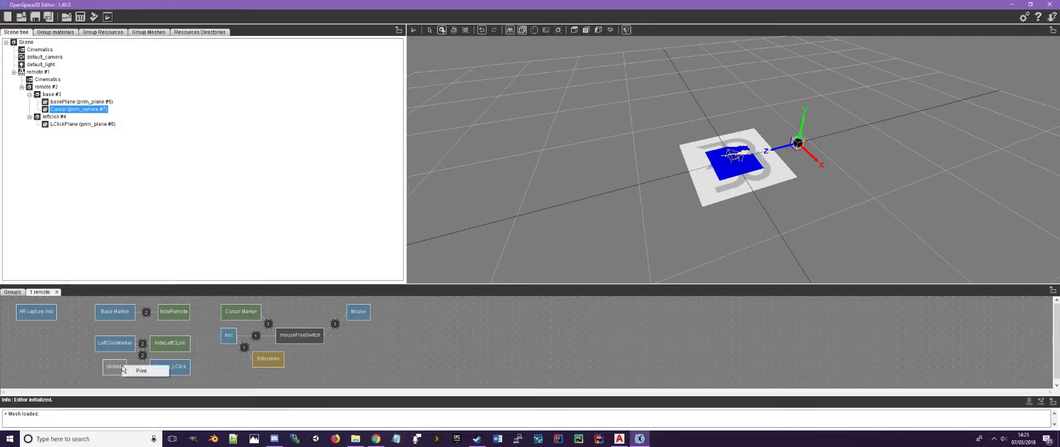
{"action": "left_click", "coordinate": [128, 371]}
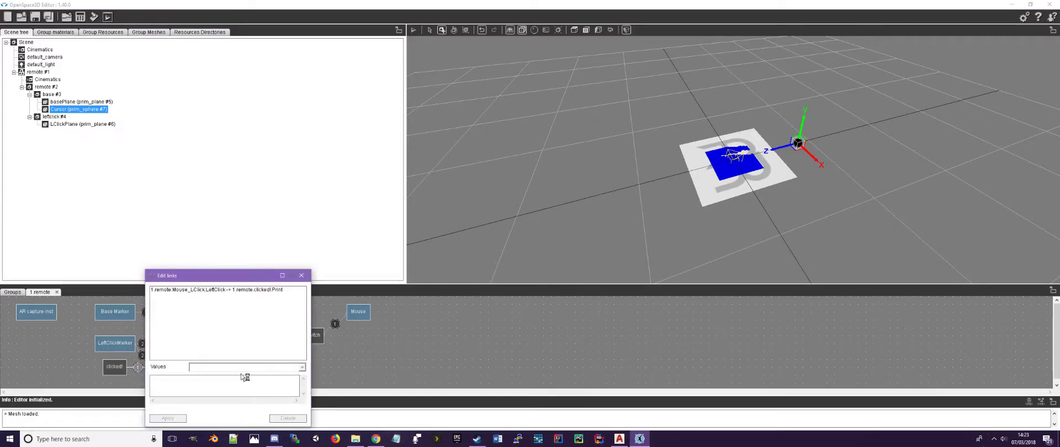
{"action": "left_click", "coordinate": [269, 290]}
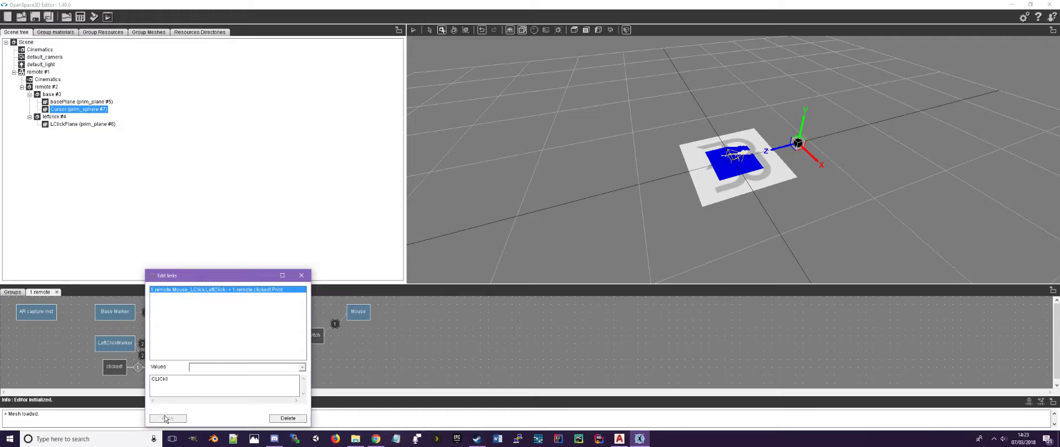
{"action": "left_click", "coordinate": [301, 275]}
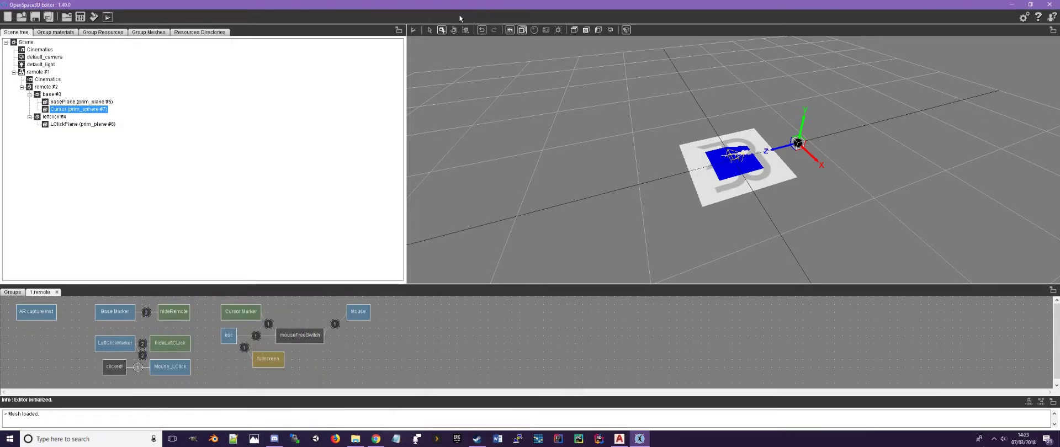
- Run the scene to test left clicks with the marker, leave fullscreen and stop the scene
{"action": "left_click", "coordinate": [414, 30]}
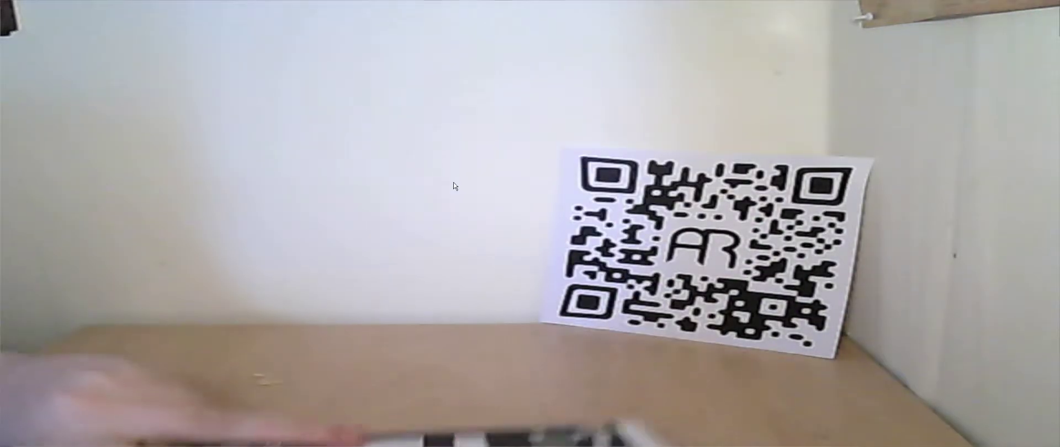
{"action": "key", "text": "Escape"}
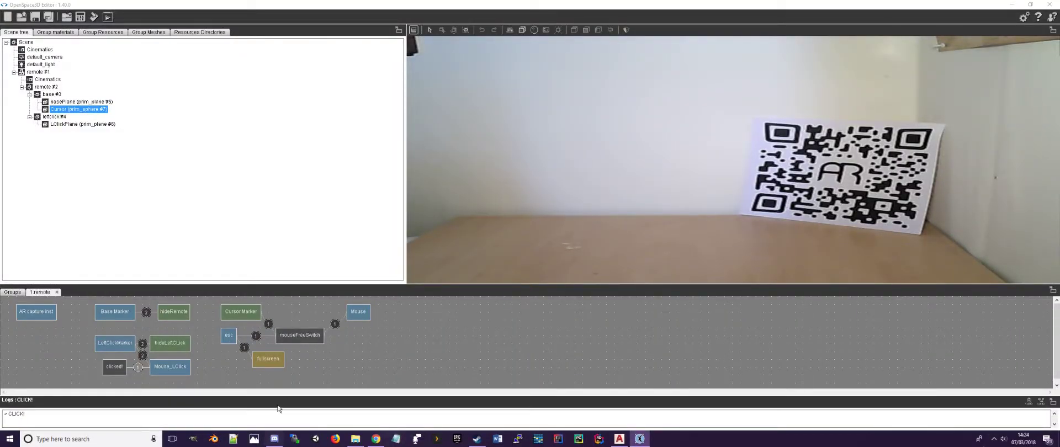
{"action": "left_click", "coordinate": [413, 31]}
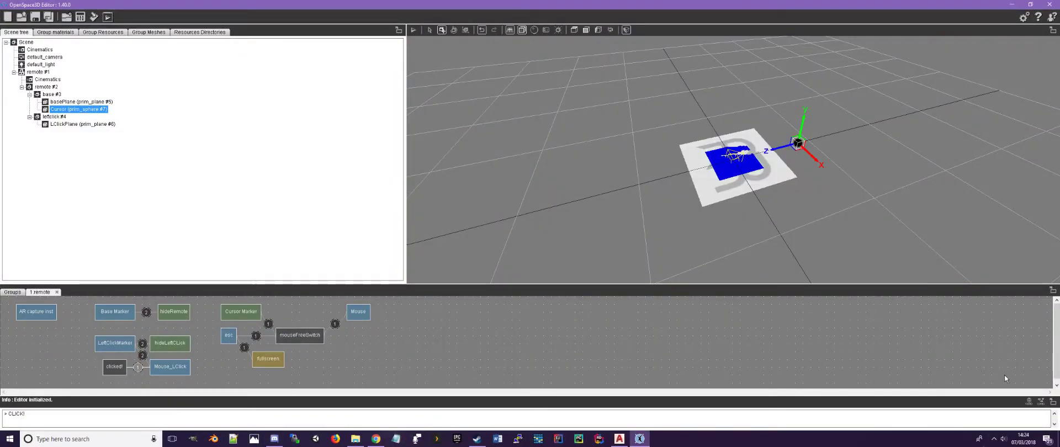
- Enlarge the log to examine the printed click messages, and restore the editor layout
{"action": "left_click", "coordinate": [1053, 402]}
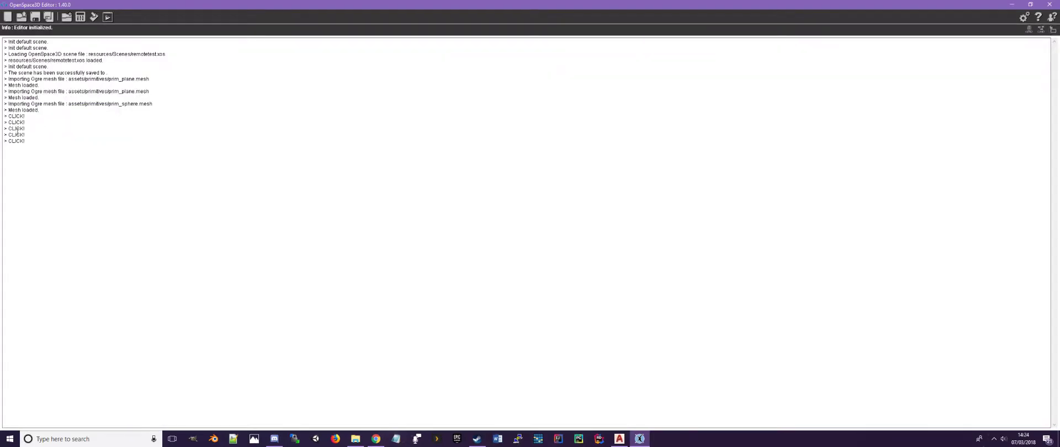
{"action": "left_click_drag", "start_coordinate": [18, 143], "coordinate": [15, 110]}
{"action": "left_click", "coordinate": [16, 112]}
{"action": "left_click", "coordinate": [1054, 29]}
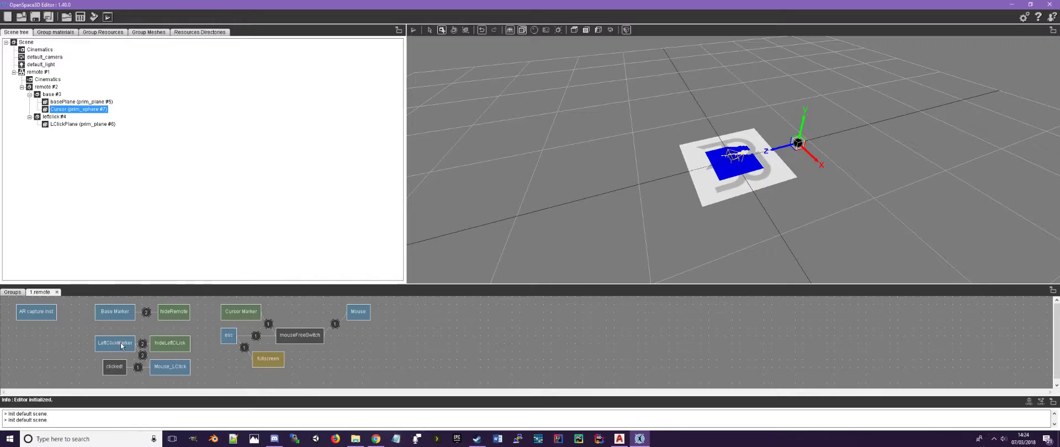
- Link Base Marker to LeftClickMarker so that its Lost event triggers Disable and its Found event triggers Enable
{"action": "right_click", "coordinate": [110, 313]}
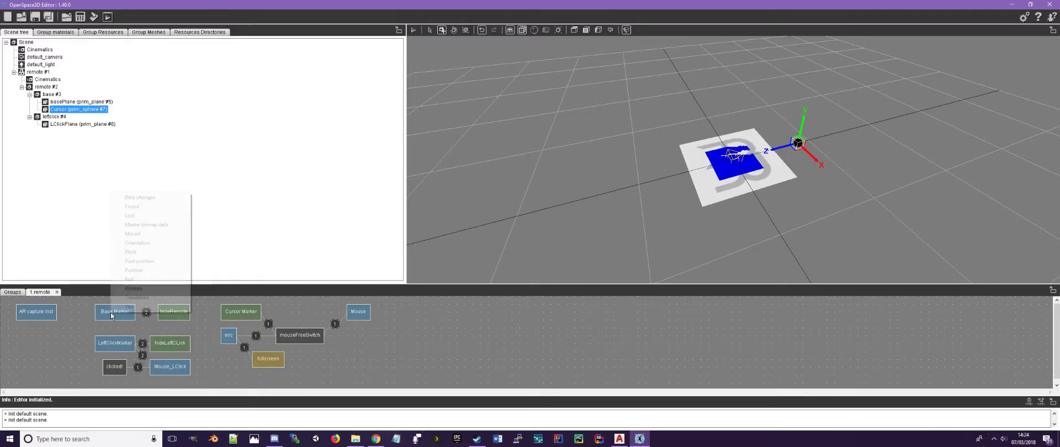
{"action": "left_click", "coordinate": [144, 216]}
{"action": "left_click", "coordinate": [119, 341]}
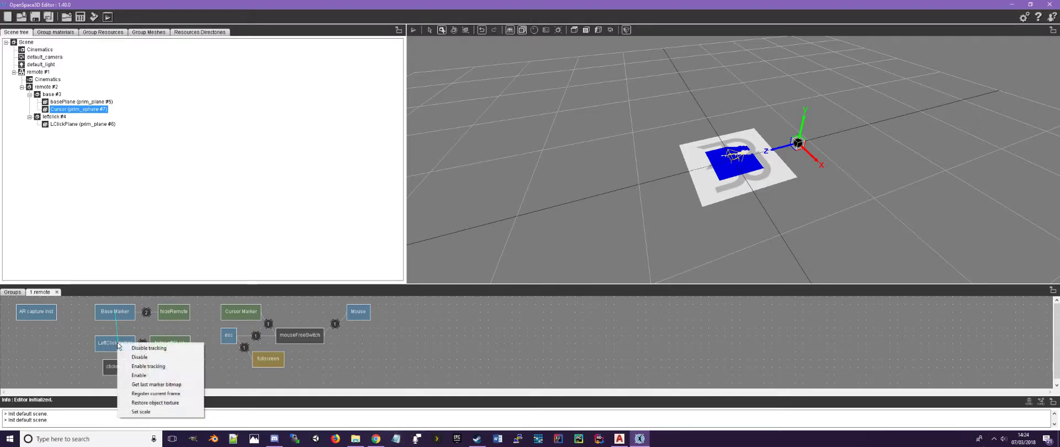
{"action": "left_click", "coordinate": [158, 357]}
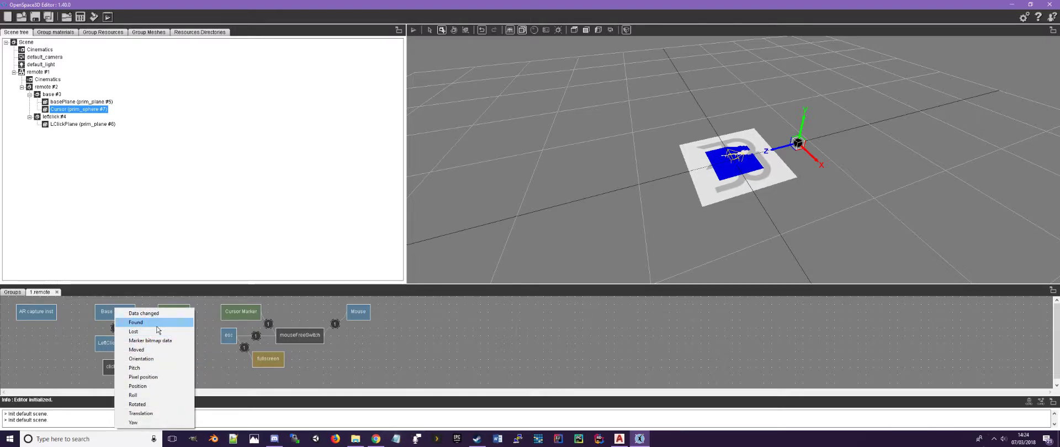
{"action": "left_click", "coordinate": [168, 332]}
{"action": "left_click", "coordinate": [115, 346]}
{"action": "left_click", "coordinate": [140, 380]}
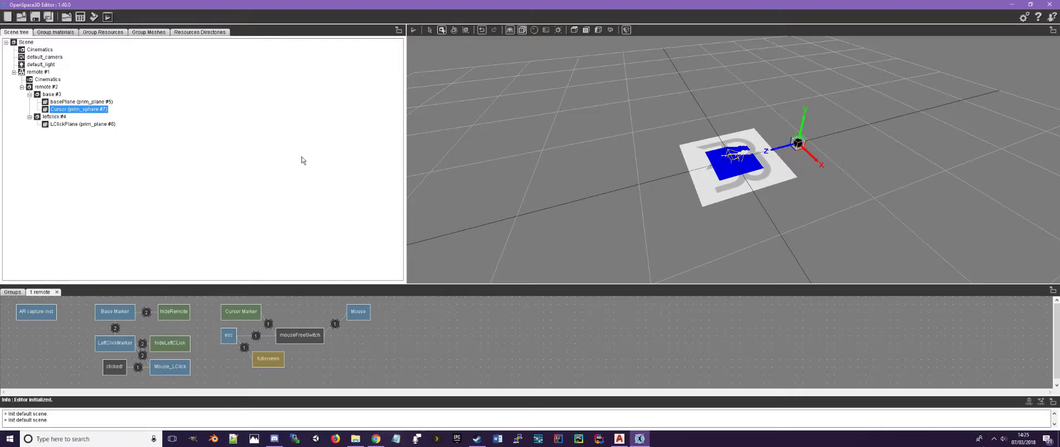
- Run the scene to test the left-click marker with the new Base Marker links
{"action": "left_click", "coordinate": [413, 30]}
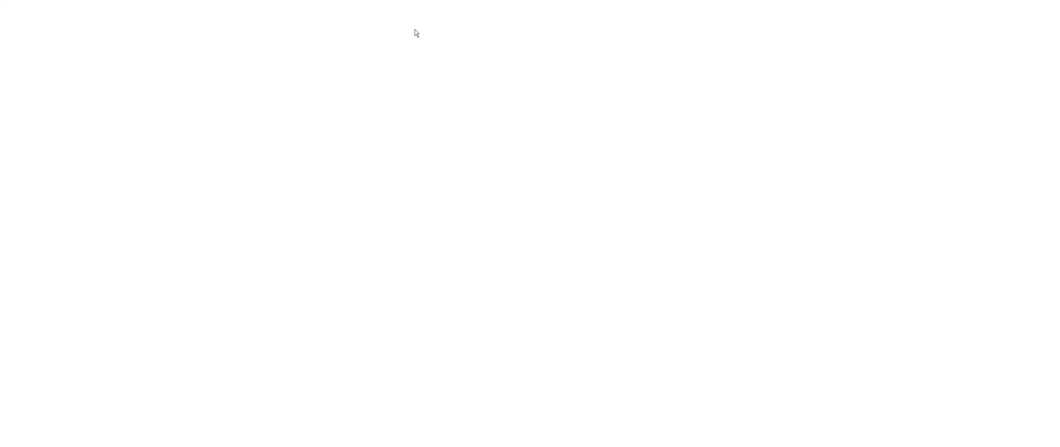